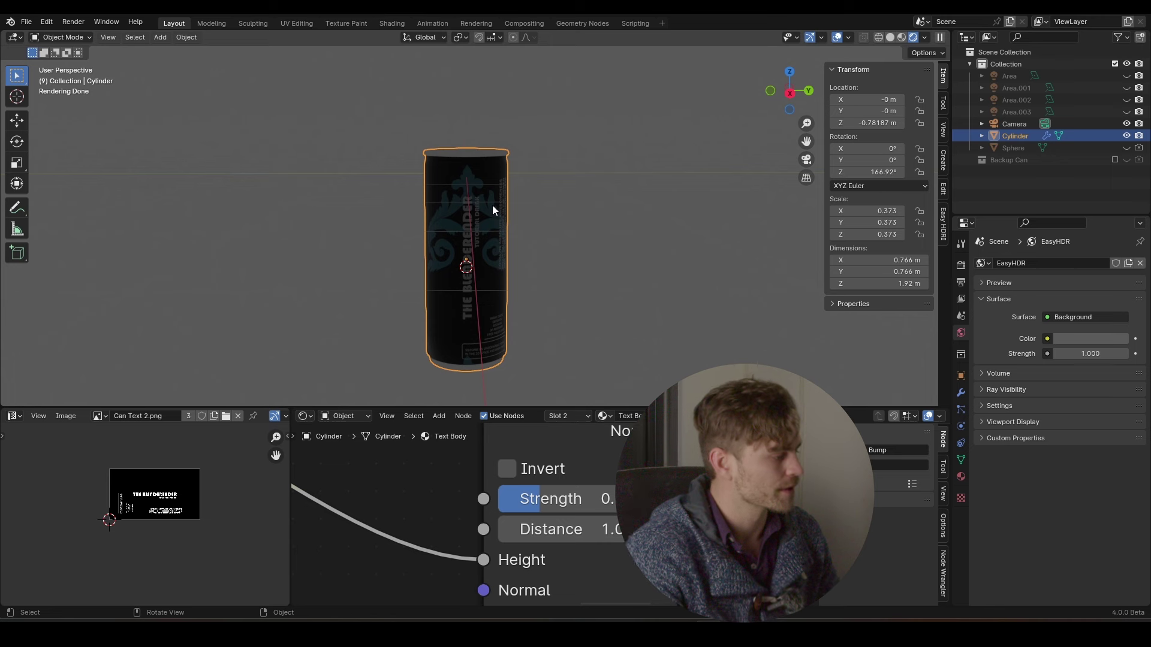
# Set the world background strength to 0 so the scene has no ambient lighting
pyautogui.scroll(-2, 495, 211)
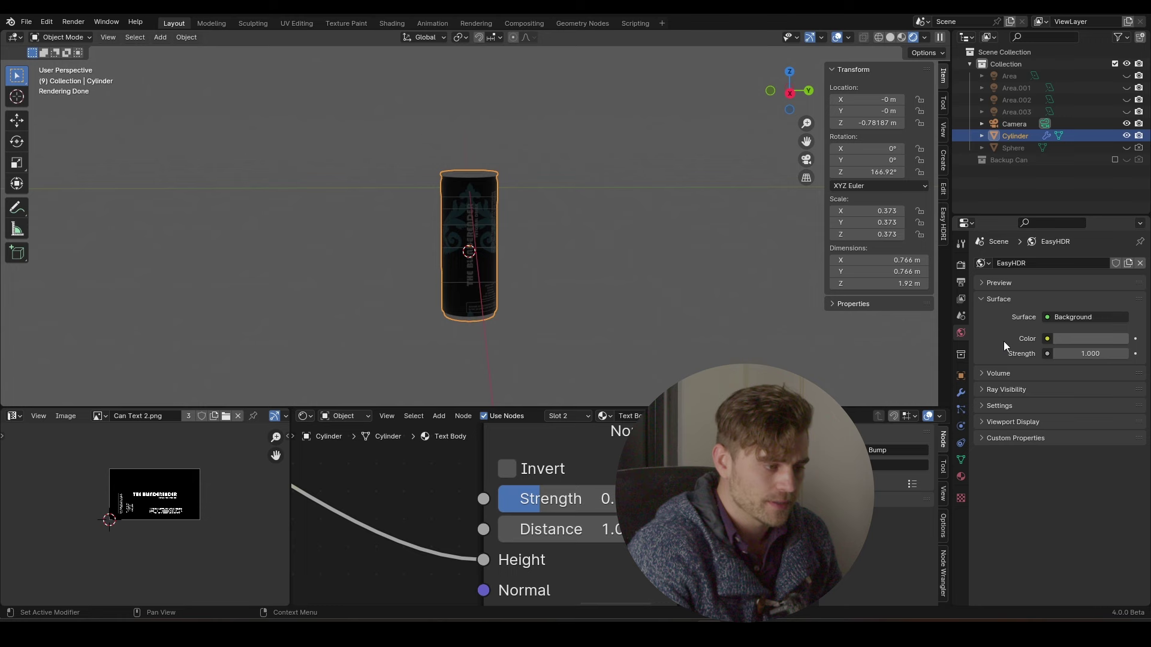
pyautogui.moveTo(1096, 354); pyautogui.dragTo(1026, 353)
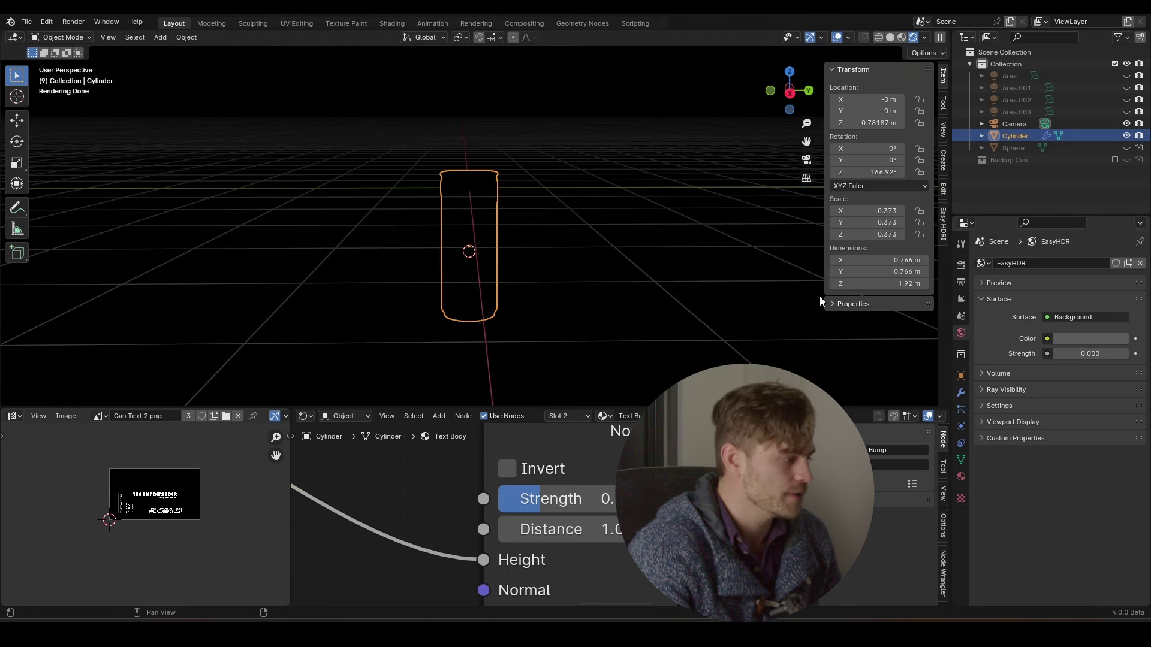
pyautogui.scroll(-3, 481, 242)
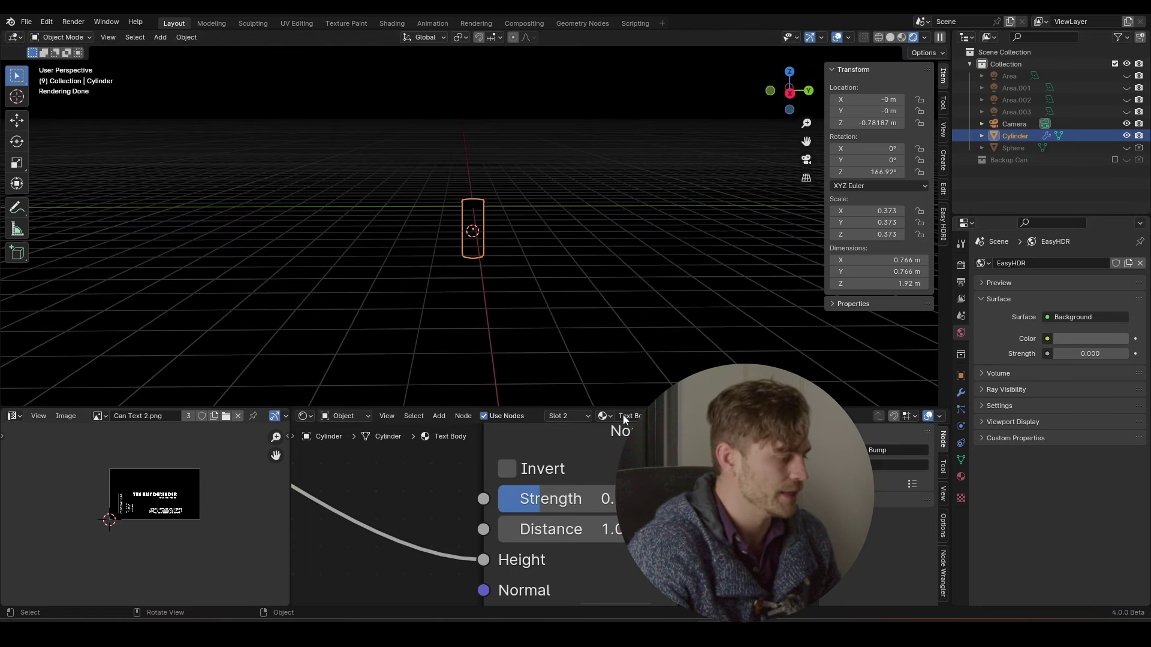
# Add an area light, move it above and to one side of the can, and rotate it about 37.7° toward the can
pyautogui.scroll(3, 468, 227)
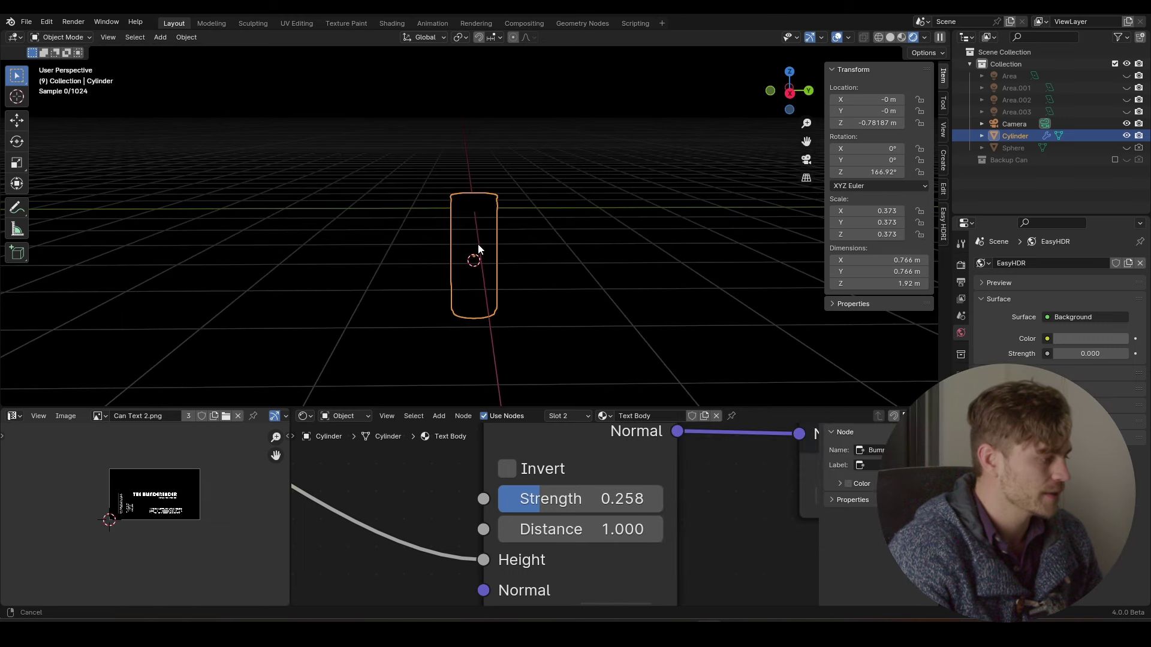
pyautogui.hotkey('shift', 'a')
pyautogui.moveTo(476, 244)
pyautogui.click(530, 281)
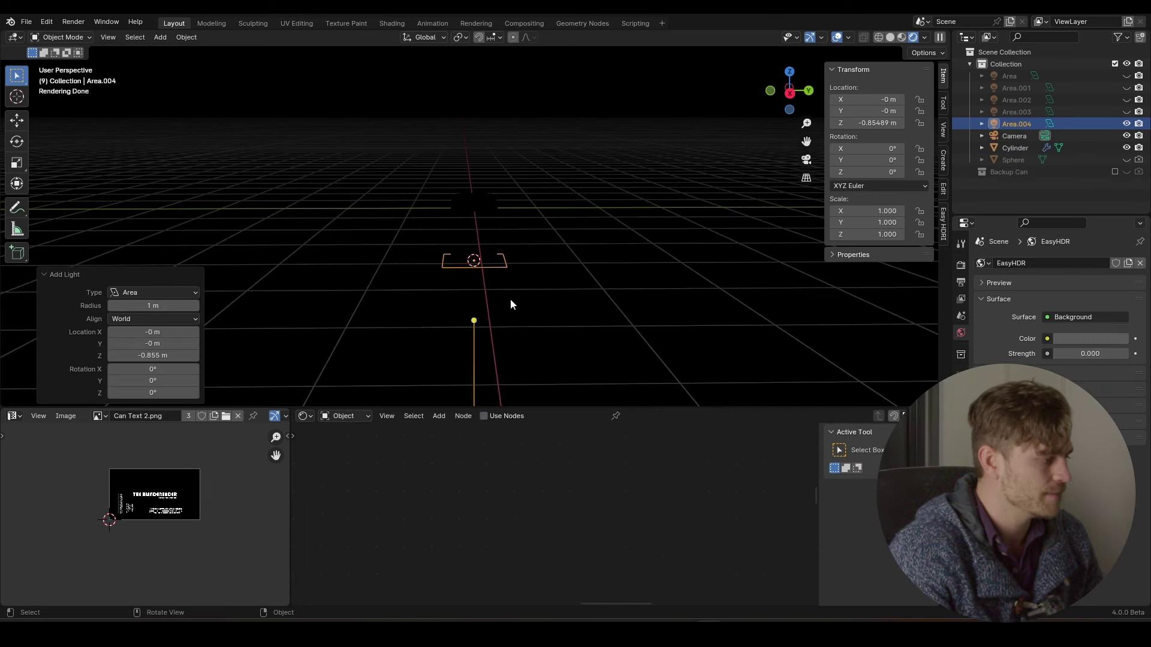
pyautogui.press('g')
pyautogui.click(664, 161)
pyautogui.press('r')
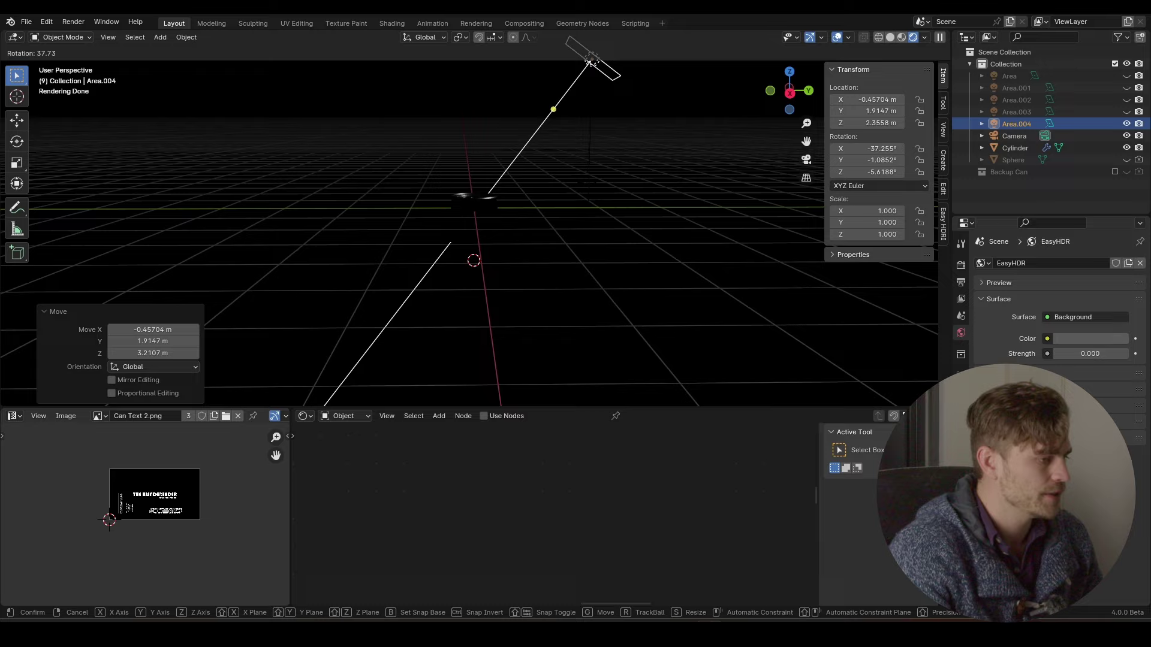
pyautogui.click(580, 240)
# Select the can and display the viewport in solid shading
pyautogui.moveTo(508, 222)
pyautogui.mouseDown(button='middle')
pyautogui.moveTo(524, 214)
pyautogui.moveTo(585, 233)
pyautogui.moveTo(458, 201)
pyautogui.moveTo(587, 223)
pyautogui.moveTo(560, 226)
pyautogui.moveTo(515, 197)
pyautogui.moveTo(518, 183)
pyautogui.moveTo(508, 212)
pyautogui.mouseUp(button='middle')
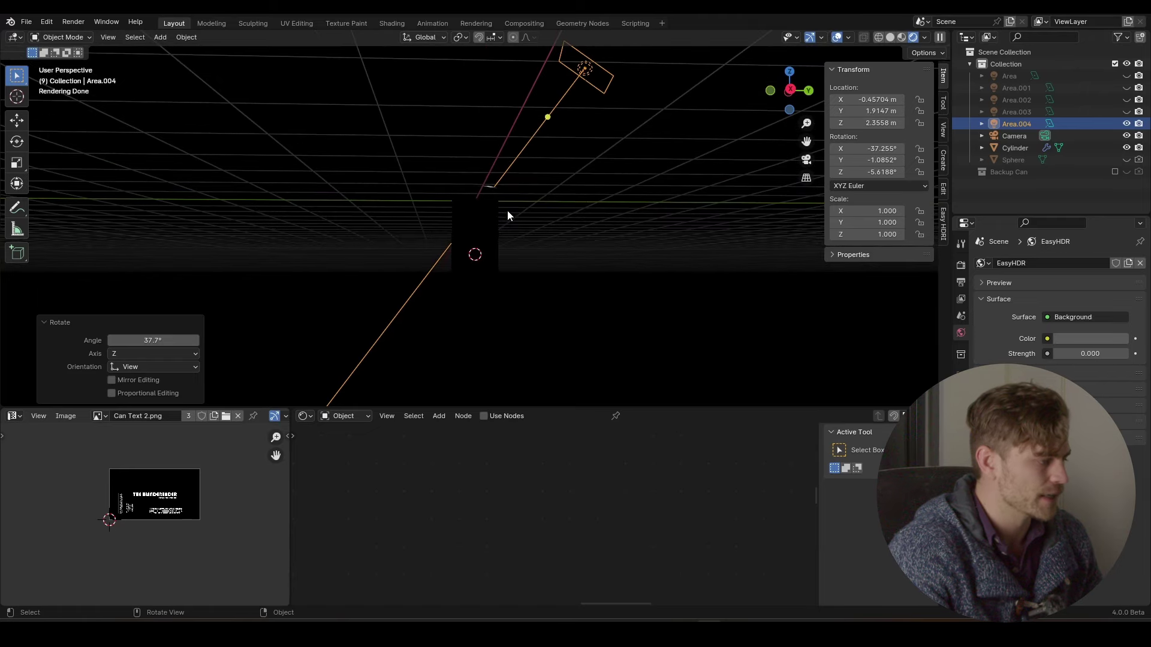
pyautogui.click(486, 239)
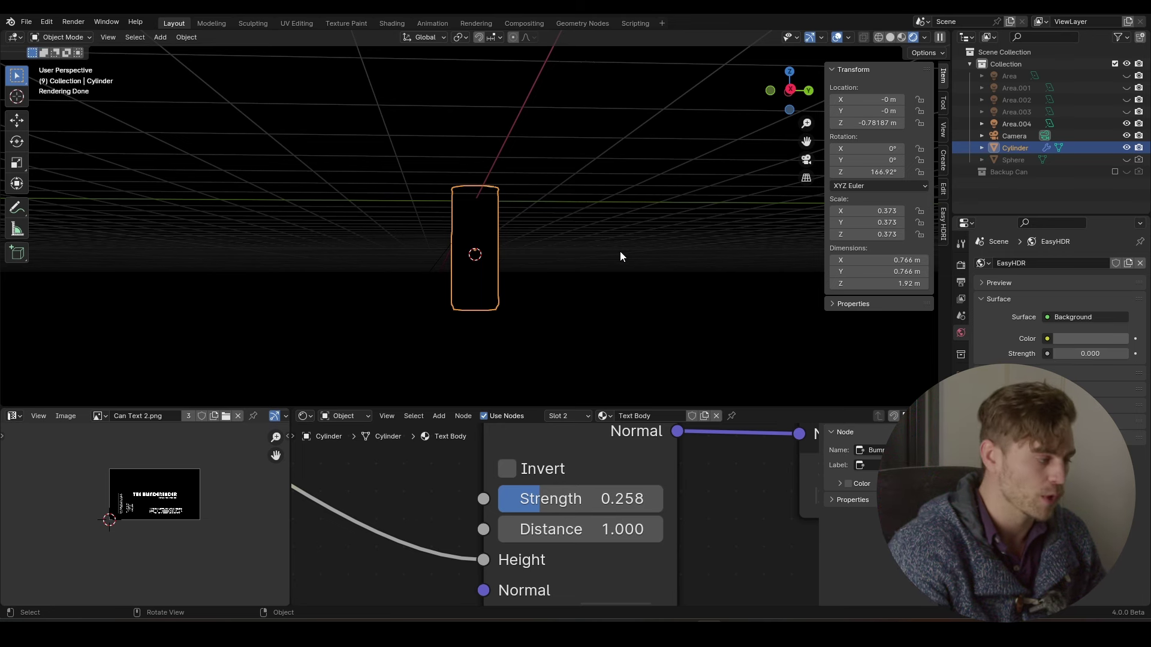
pyautogui.click(890, 39)
pyautogui.moveTo(533, 213); pyautogui.dragTo(531, 219, button='middle')
pyautogui.scroll(4, 504, 258)
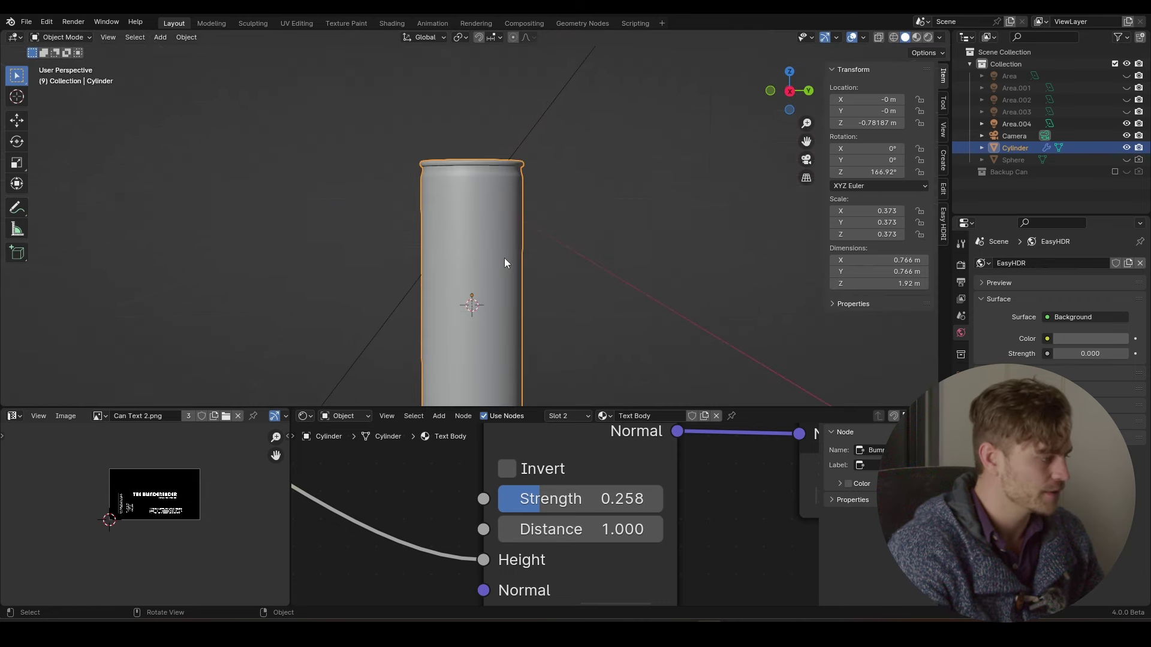
# In Edit Mode, snap the 3D cursor to the selected edge loop on the underside of the can
pyautogui.keyDown('shift'); pyautogui.moveTo(505, 285); pyautogui.dragTo(502, 210, button='middle'); pyautogui.keyUp('shift')
pyautogui.scroll(3, 502, 240)
pyautogui.moveTo(502, 255); pyautogui.dragTo(499, 203, button='middle')
pyautogui.scroll(4, 499, 220)
pyautogui.press('Tab')
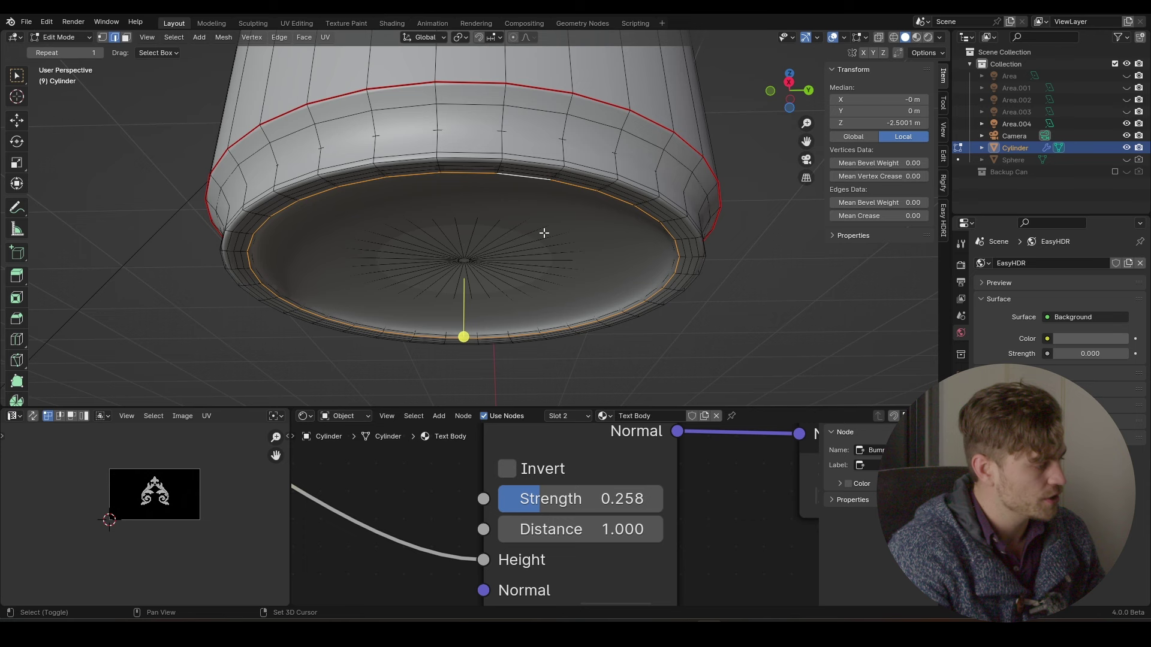
pyautogui.hotkey('shift', 's')
pyautogui.click(553, 298)
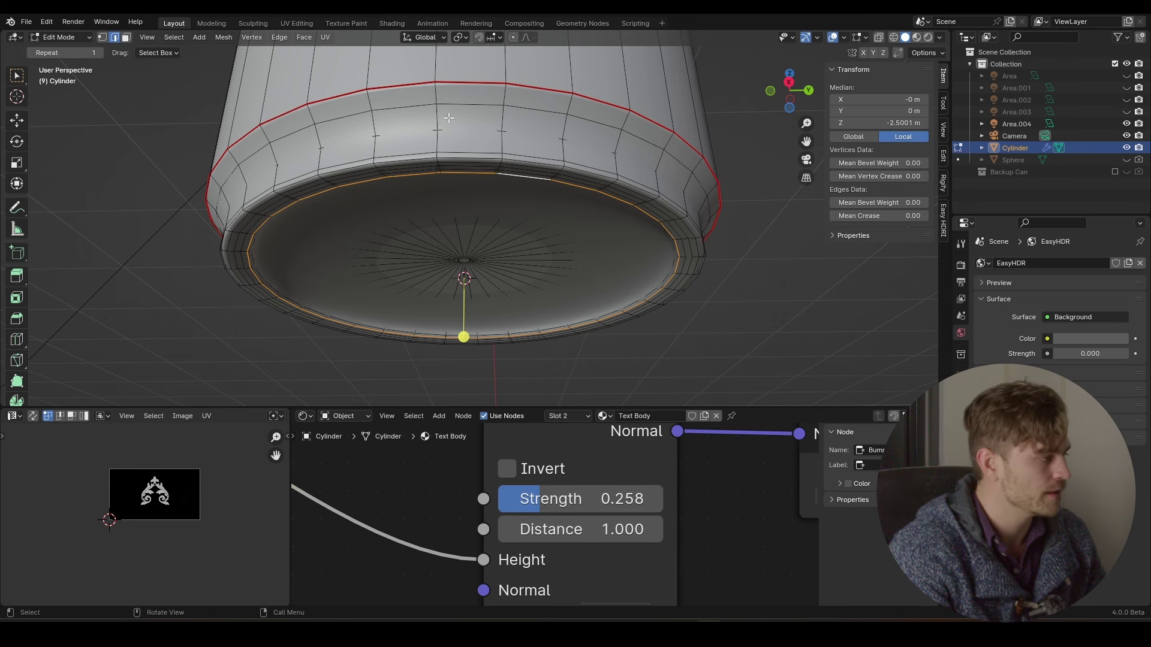
# Return to Object Mode and set the transform pivot point to 3D Cursor
pyautogui.press('Tab')
pyautogui.click(465, 38)
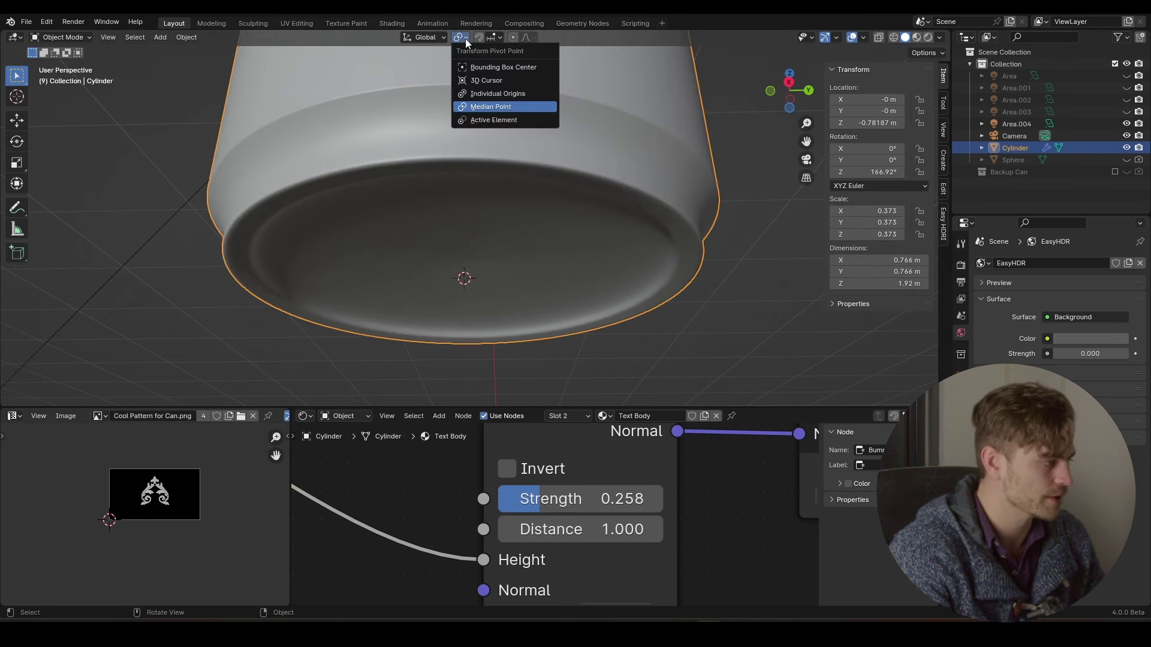
pyautogui.click(488, 79)
# Scale the can down uniformly from its base to a real-world height of about 0.15 m
pyautogui.scroll(-6, 534, 211)
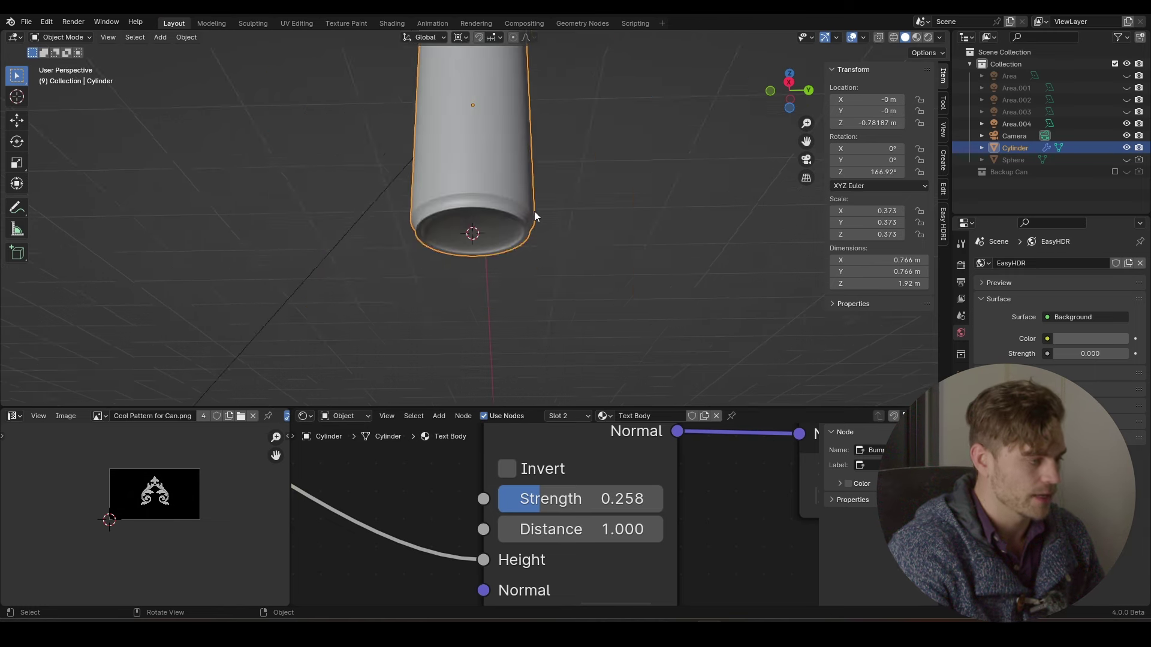
pyautogui.moveTo(534, 212); pyautogui.dragTo(559, 236, button='middle')
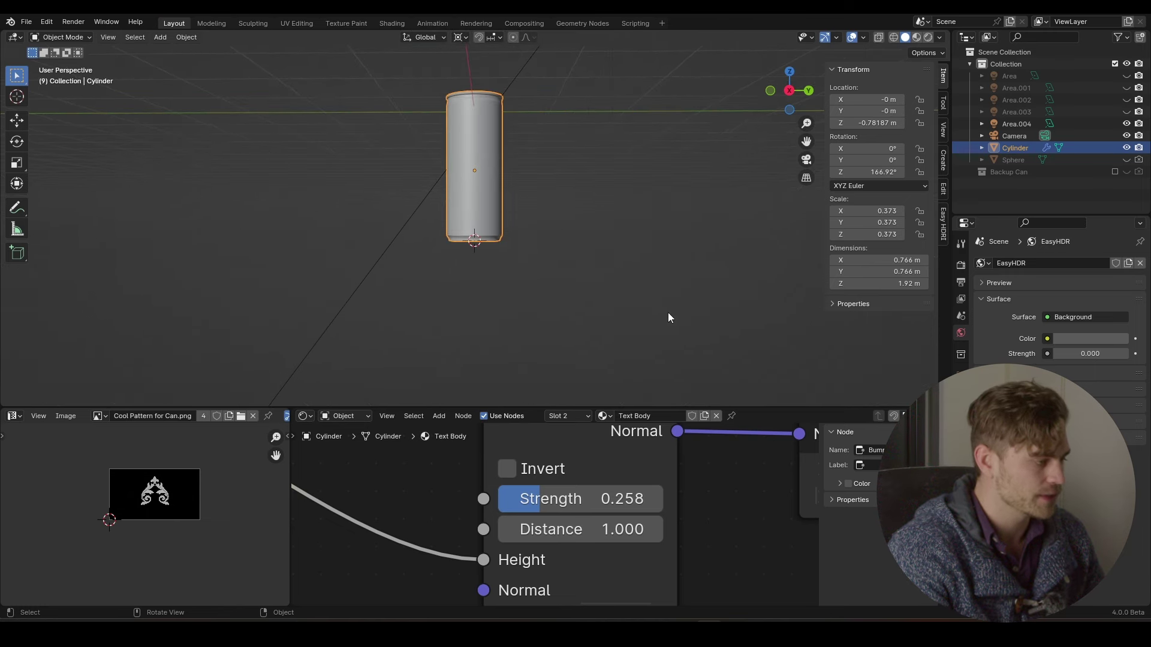
pyautogui.press('s')
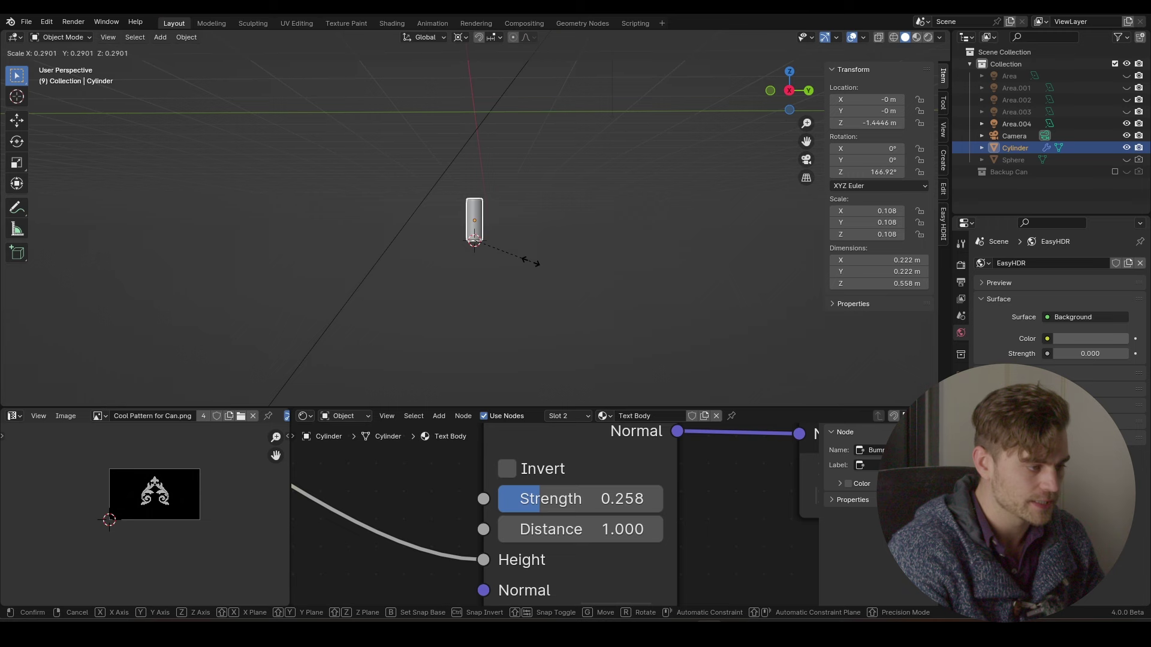
pyautogui.click(500, 254)
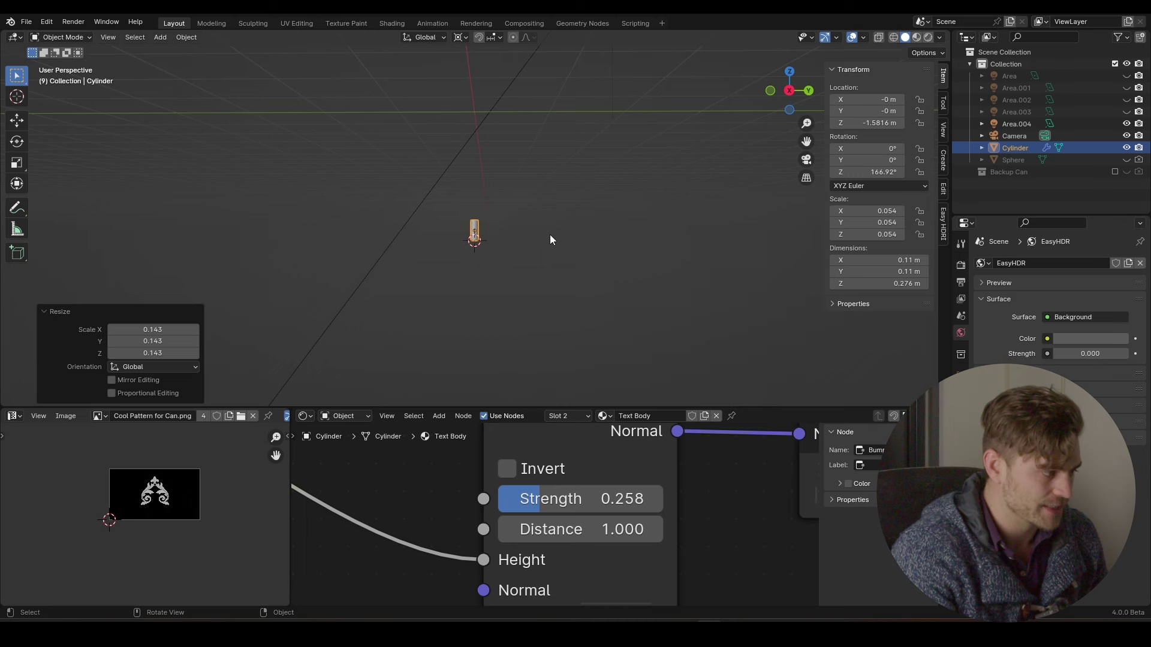
pyautogui.press('KP_Decimal')
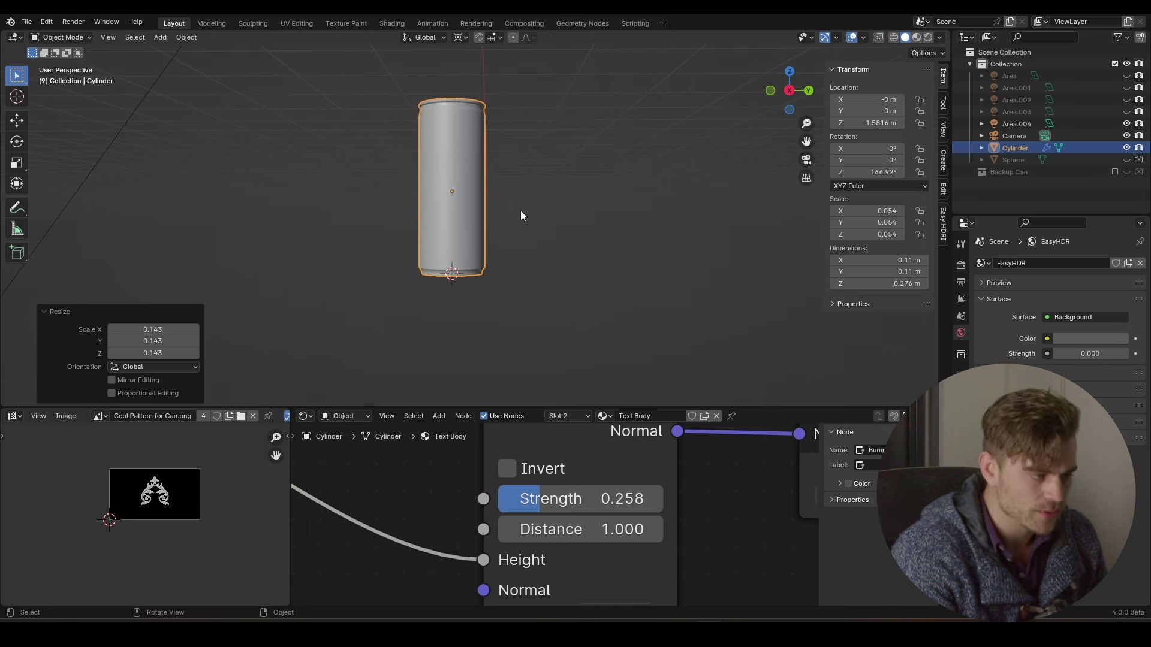
pyautogui.press('s')
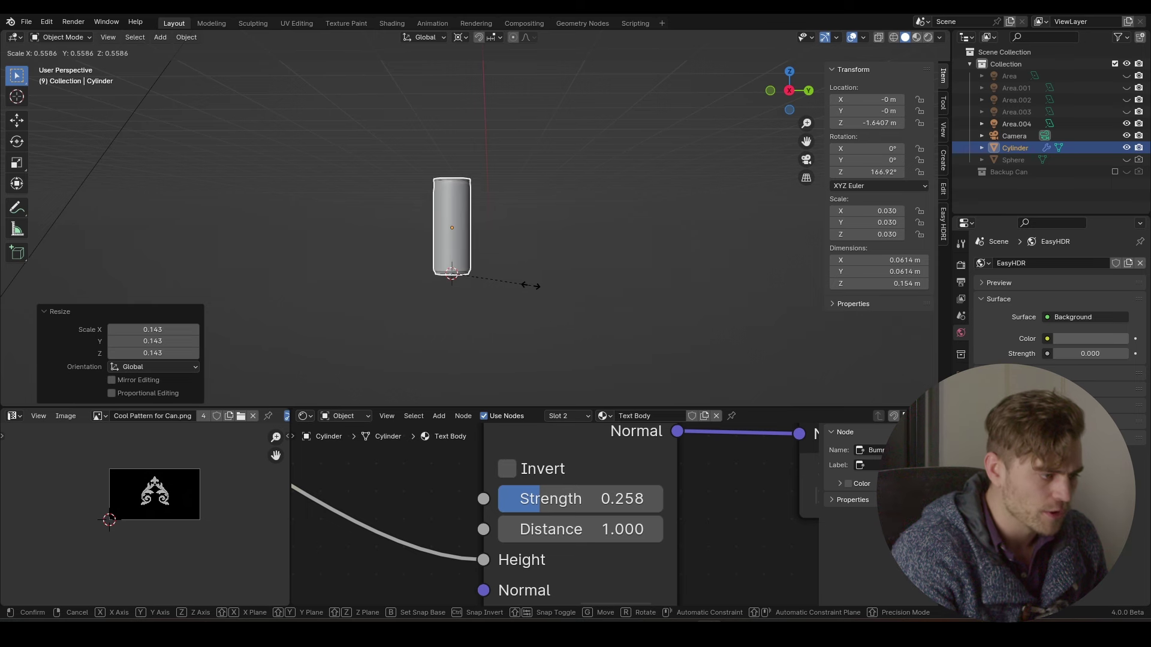
pyautogui.click(498, 283)
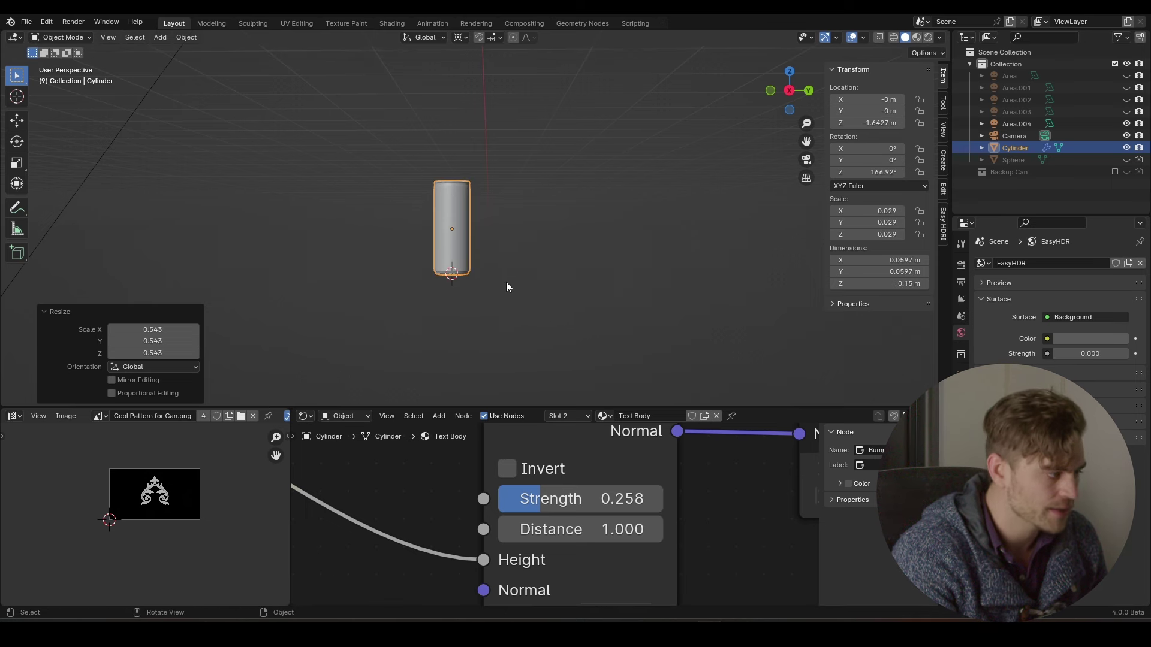
# Raise the can about 1.78 m along Z to just above the grid floor
pyautogui.scroll(-2, 484, 186)
pyautogui.keyDown('shift'); pyautogui.moveTo(486, 186); pyautogui.dragTo(494, 294, button='middle'); pyautogui.keyUp('shift')
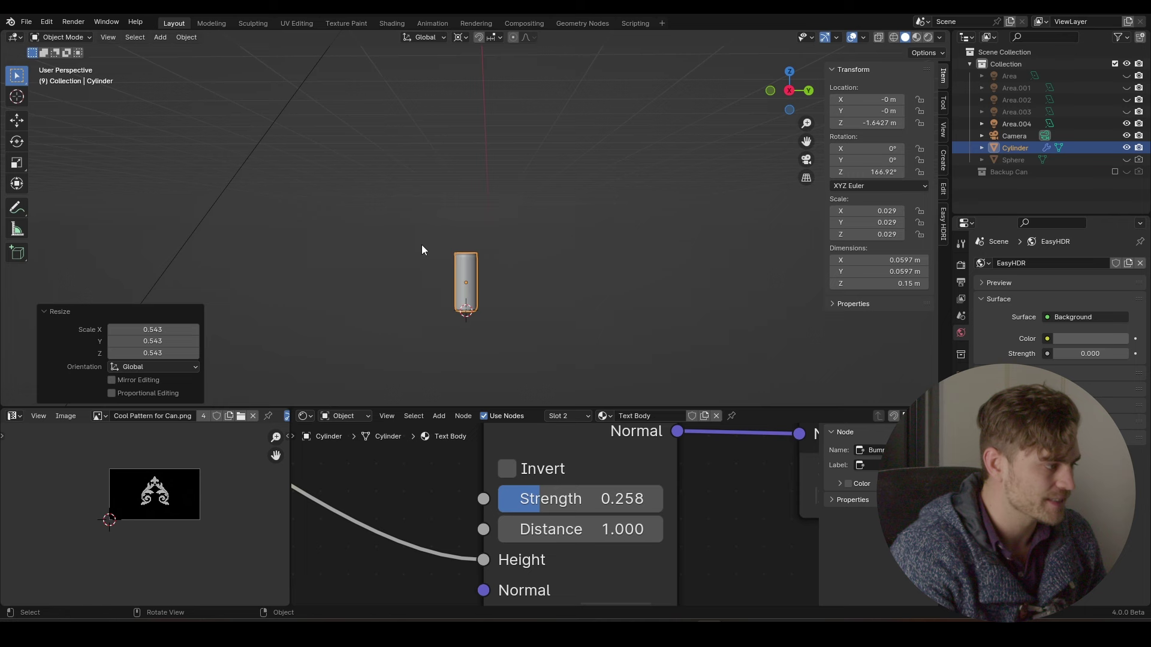
pyautogui.scroll(-6, 509, 210)
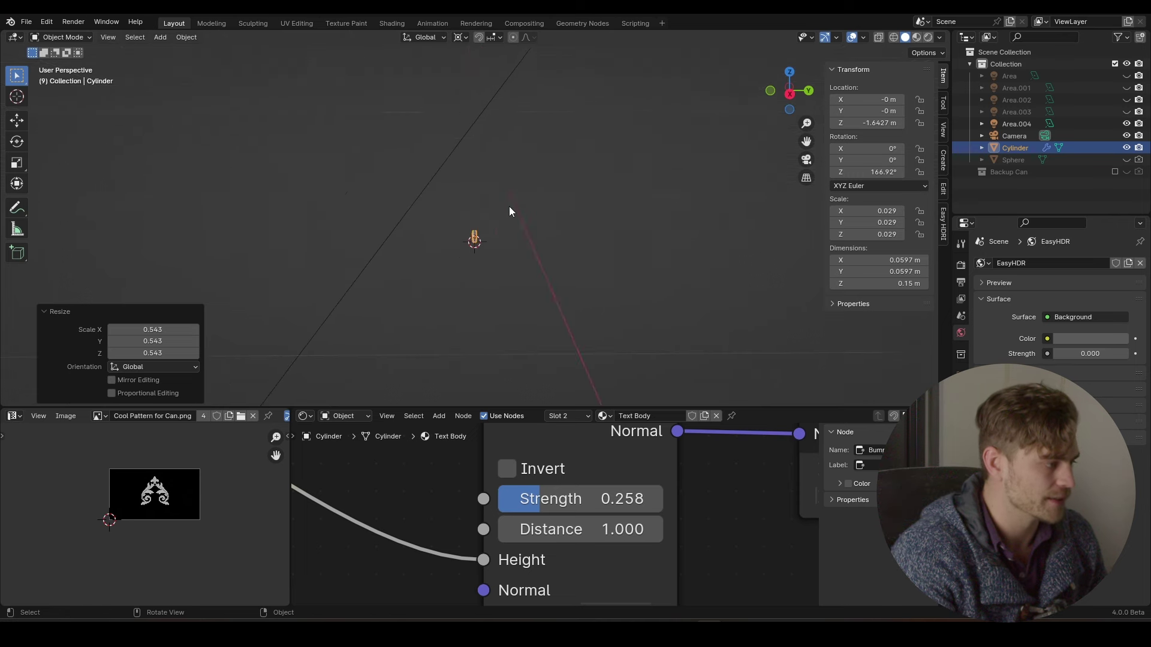
pyautogui.press('g')
pyautogui.press('z')
pyautogui.click(527, 136)
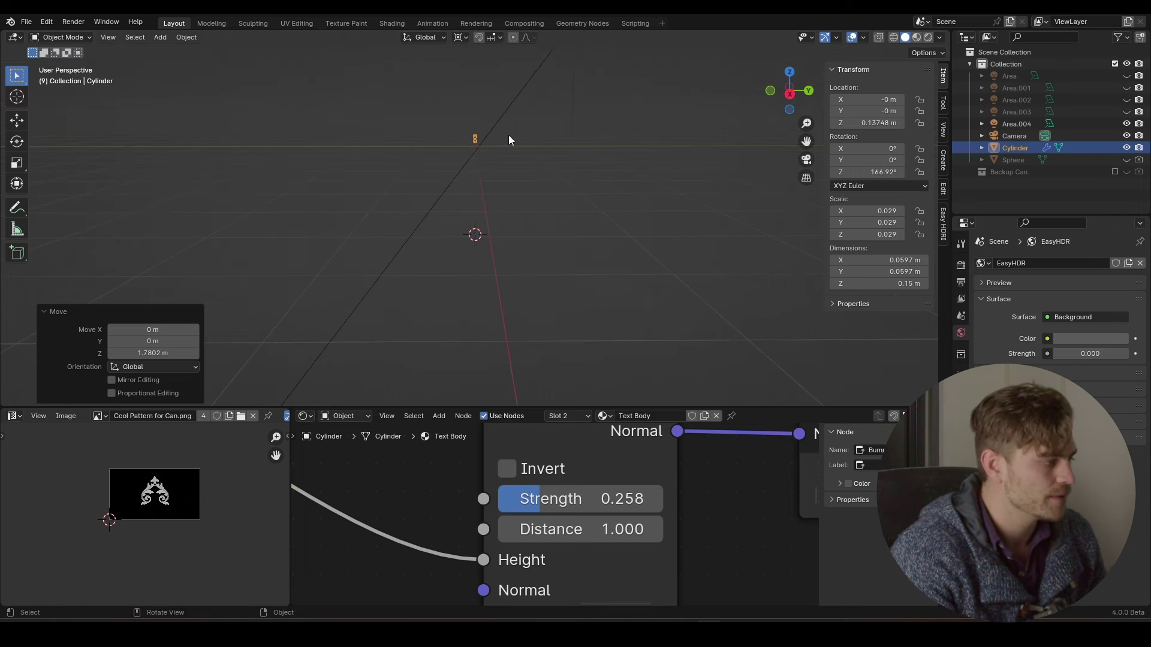
# Lower the can about 0.063 m along Z so its base rests on the grid floor
pyautogui.scroll(4, 508, 135)
pyautogui.keyDown('shift'); pyautogui.moveTo(507, 140); pyautogui.dragTo(500, 236, button='middle'); pyautogui.keyUp('shift')
pyautogui.scroll(5, 494, 180)
pyautogui.keyDown('shift'); pyautogui.moveTo(490, 114); pyautogui.dragTo(486, 264, button='middle'); pyautogui.keyUp('shift')
pyautogui.scroll(4, 487, 265)
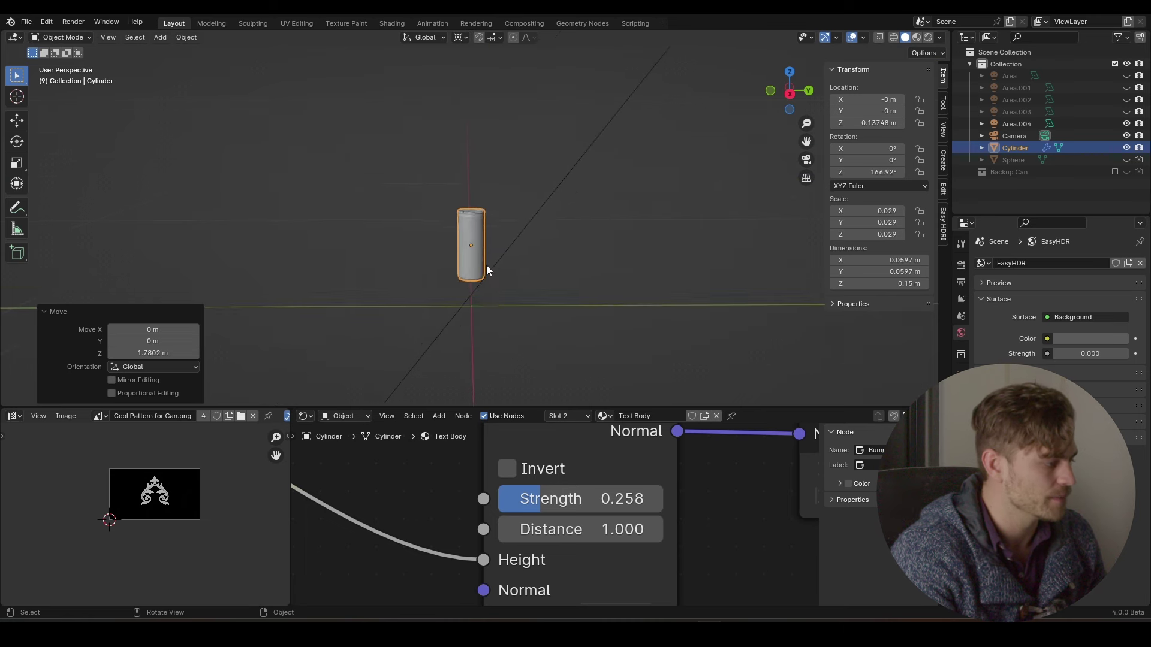
pyautogui.press('g')
pyautogui.press('z')
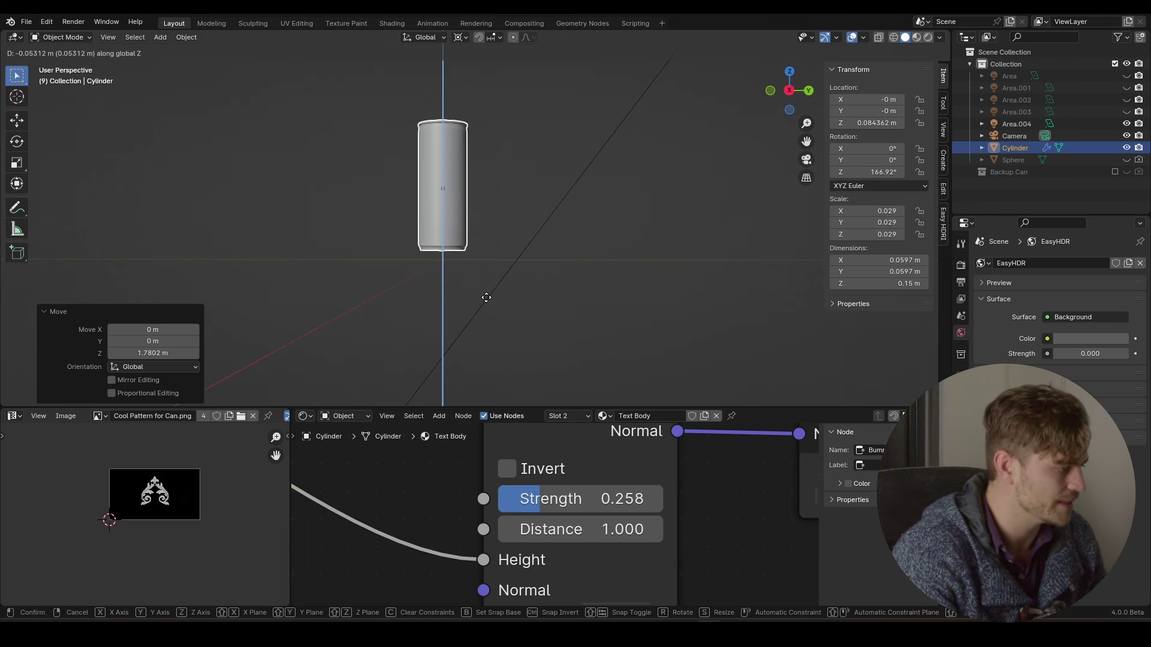
pyautogui.click(484, 303)
# Snap the 3D cursor to the selected can
pyautogui.scroll(-3, 498, 250)
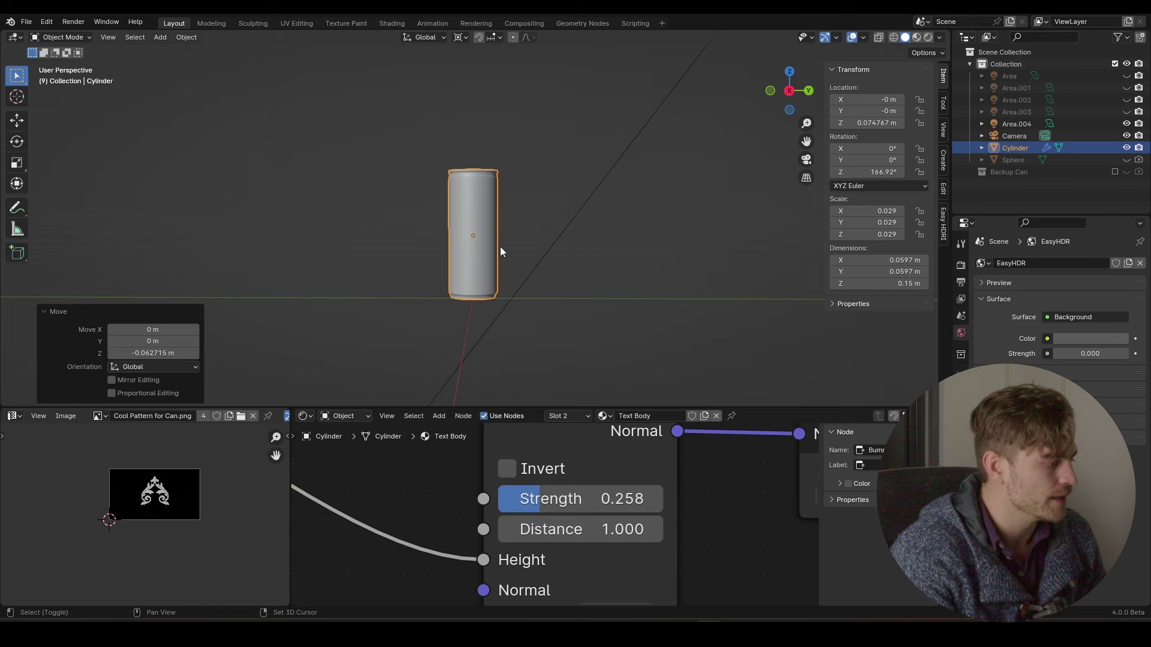
pyautogui.hotkey('shift', 's')
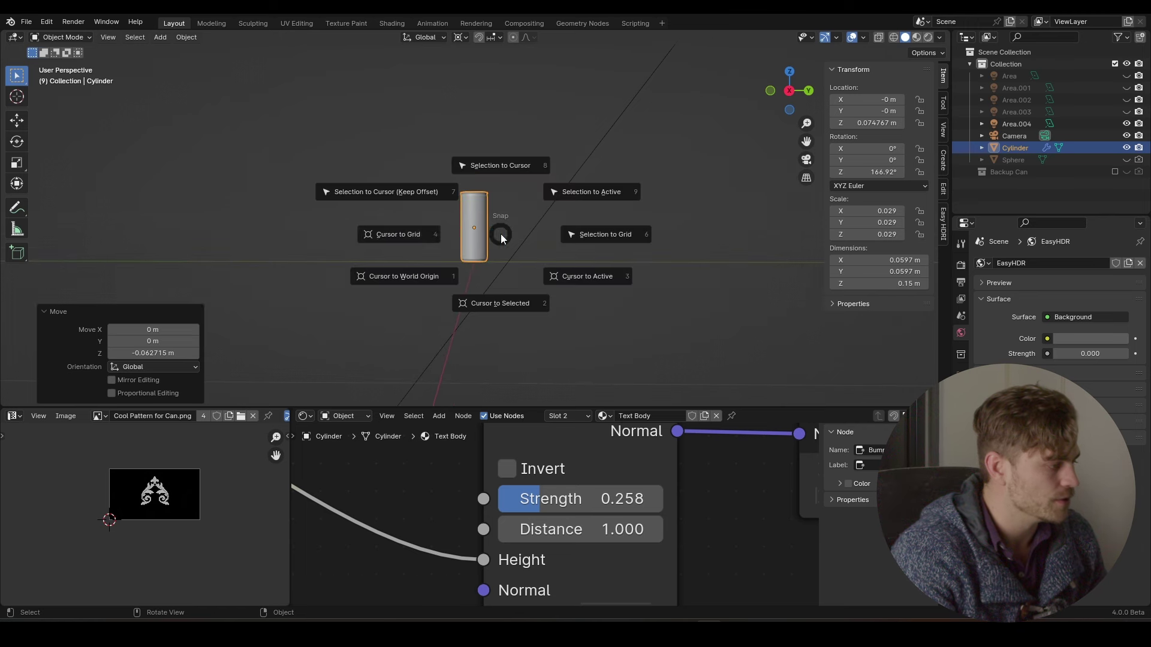
pyautogui.click(484, 306)
# Add a 2 m plane at the 3D cursor and lower it about 0.075 m along Z to the can's base
pyautogui.hotkey('shift', 'a')
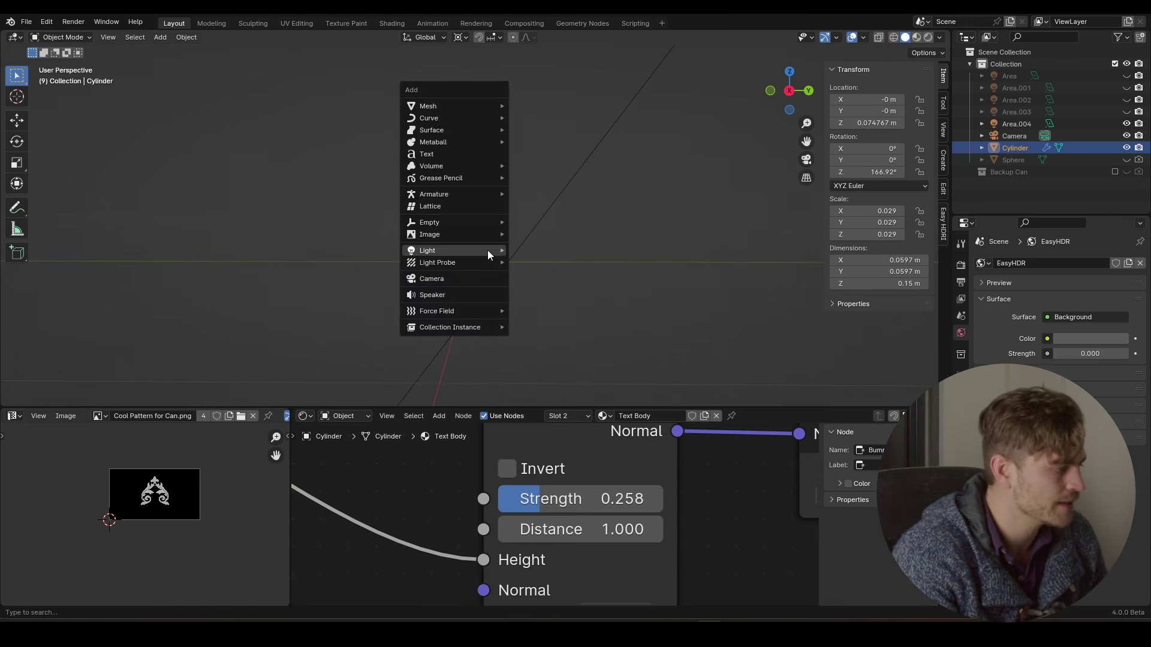
pyautogui.moveTo(491, 106)
pyautogui.click(550, 107)
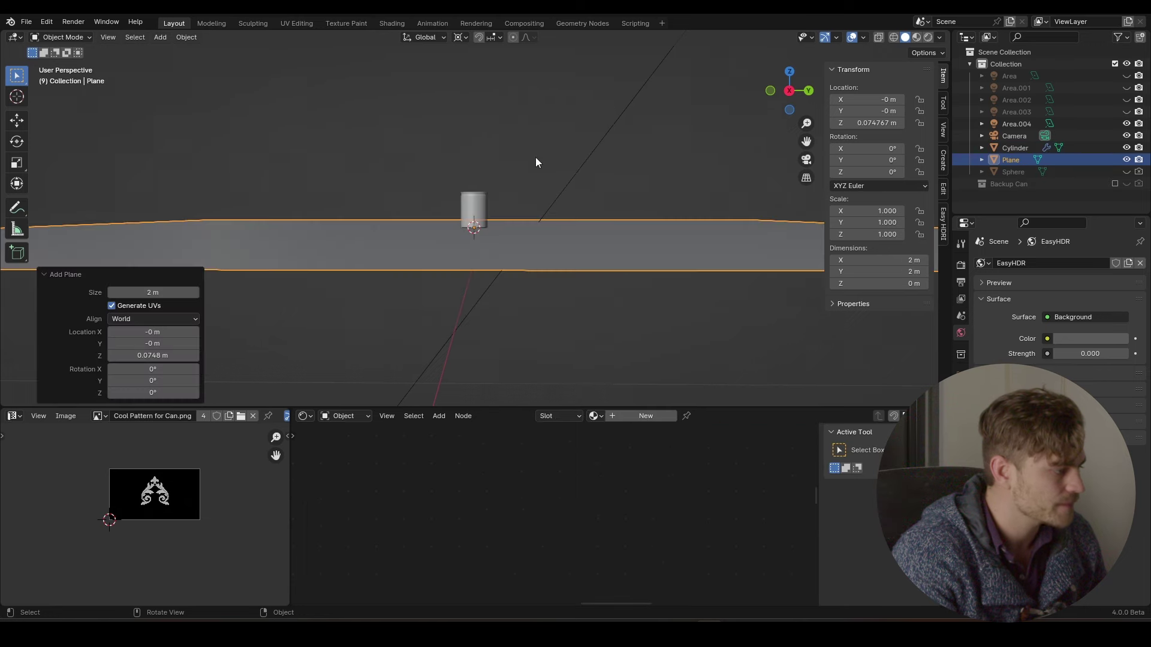
pyautogui.press('g')
pyautogui.press('z')
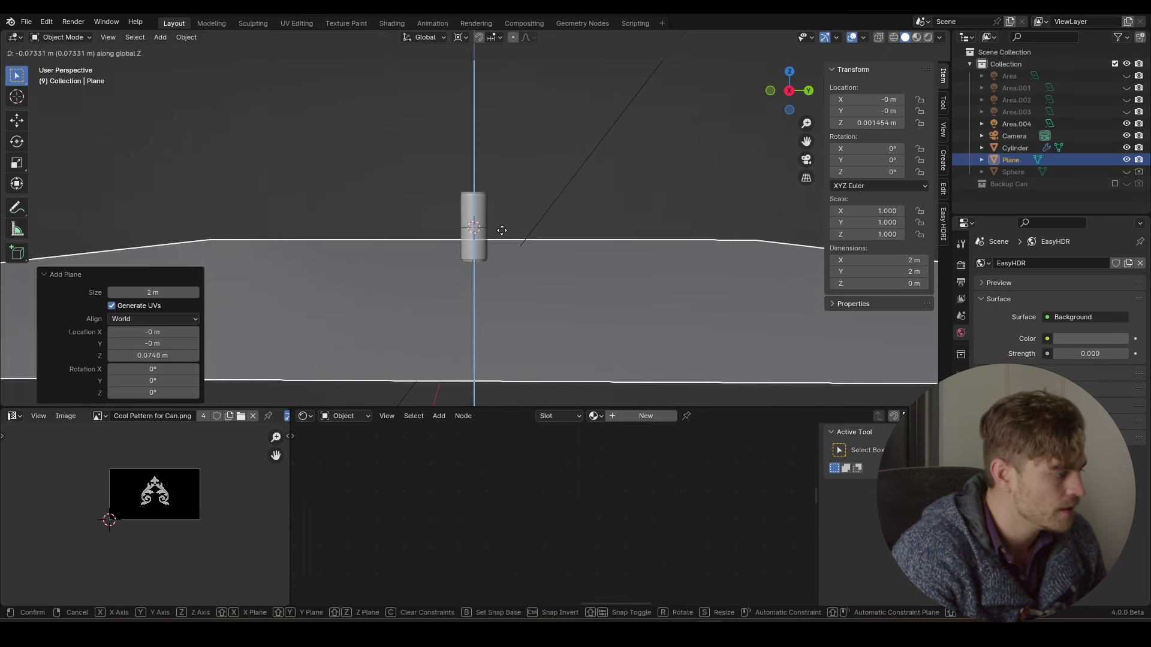
pyautogui.click(506, 237)
# Scale the ground plane by about 1.21 along X and about 1.95 along Y
pyautogui.scroll(-2, 473, 210)
pyautogui.moveTo(471, 207); pyautogui.dragTo(469, 232, button='middle')
pyautogui.scroll(-4, 469, 233)
pyautogui.press('s')
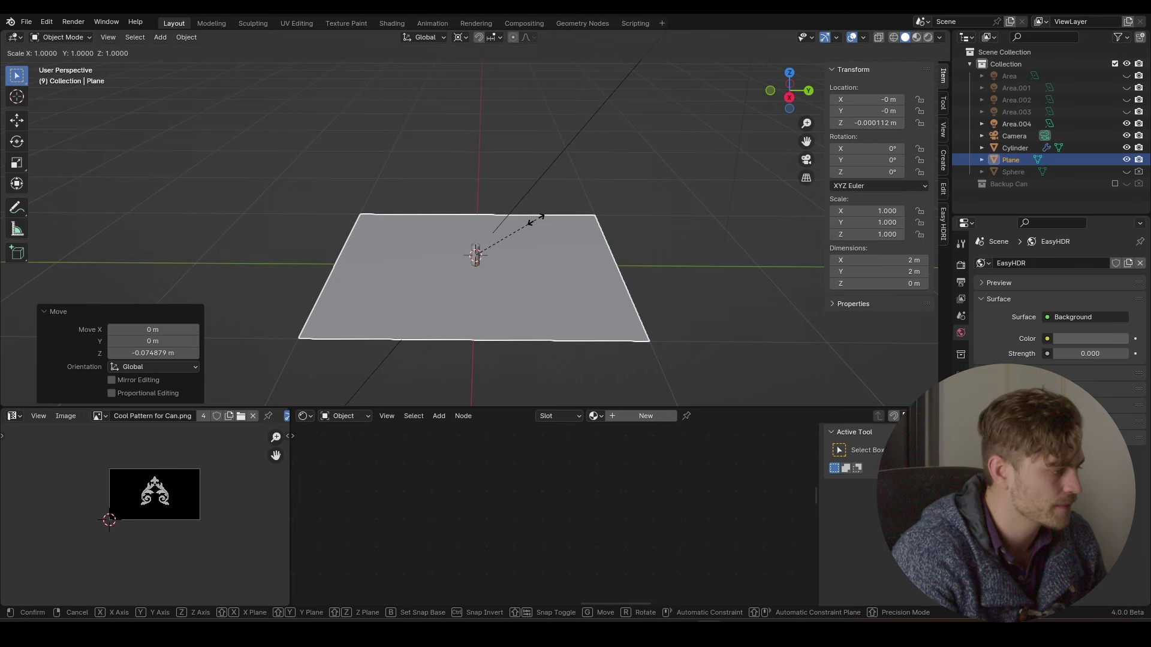
pyautogui.press('x')
pyautogui.click(547, 221)
pyautogui.press('s')
pyautogui.press('y')
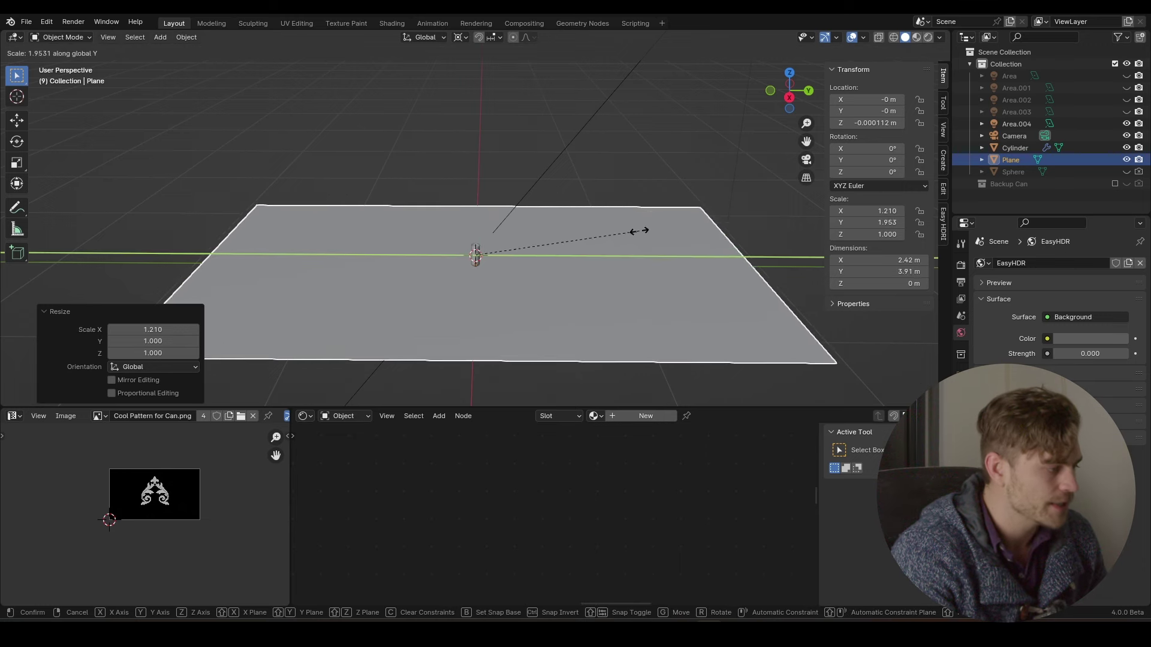
pyautogui.click(645, 234)
# Move the area light closer to the can, shifting it about -1.08 m in Y and -1.56 m in Z
pyautogui.moveTo(646, 234); pyautogui.dragTo(554, 170, button='middle')
pyautogui.click(632, 56)
pyautogui.press('g')
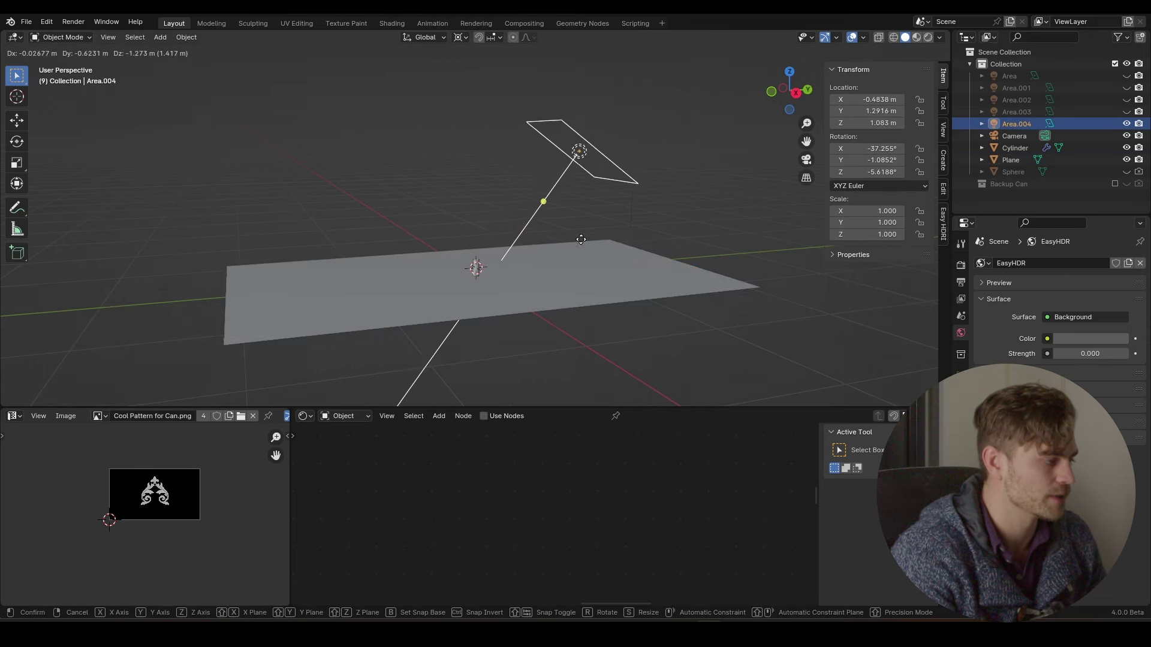
pyautogui.click(649, 185)
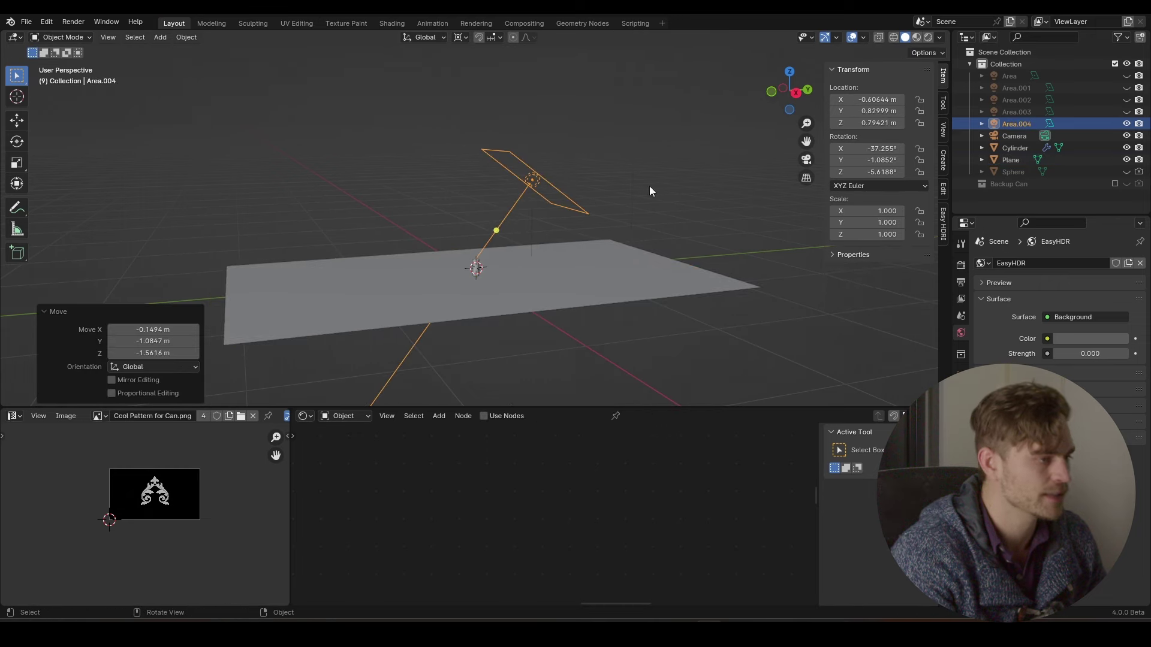
# Display the viewport in rendered shading and view the lit can up close
pyautogui.click(928, 37)
pyautogui.scroll(6, 573, 279)
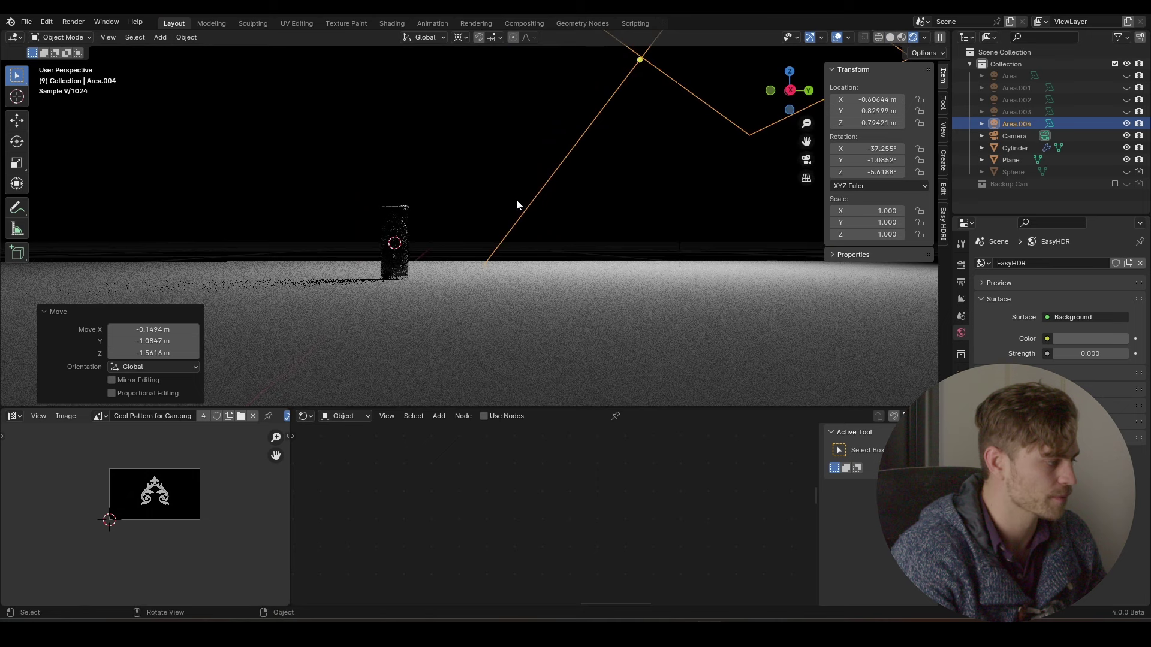
pyautogui.scroll(4, 517, 204)
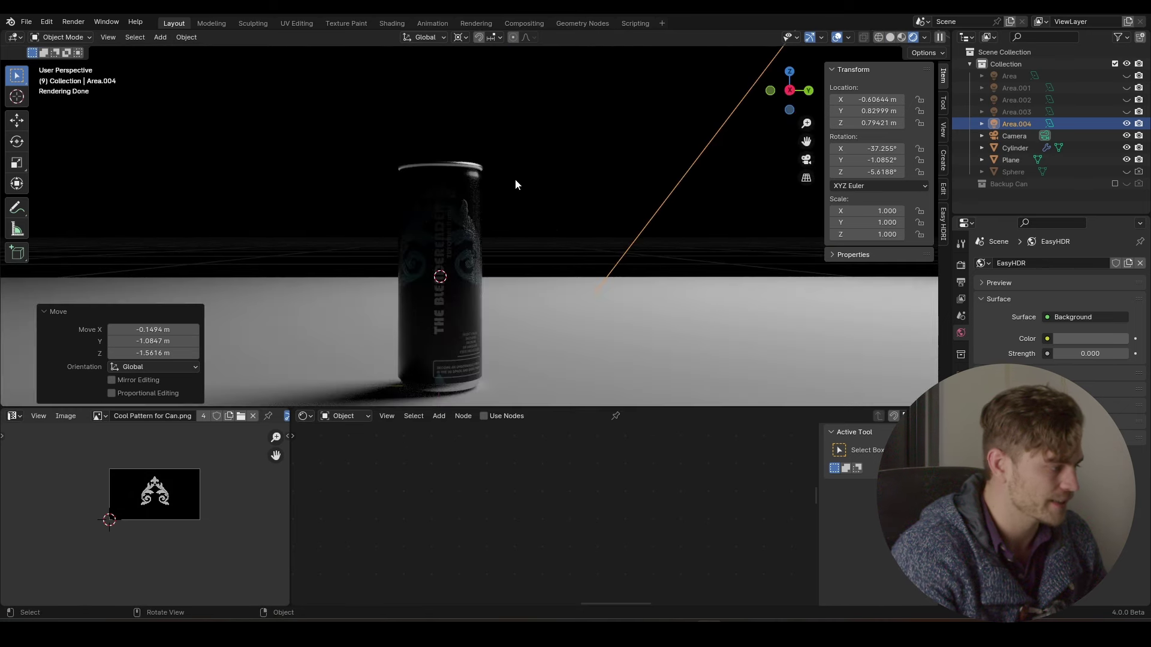
# Select the ground plane and switch the viewport to solid shading
pyautogui.scroll(-7, 513, 194)
pyautogui.click(961, 404)
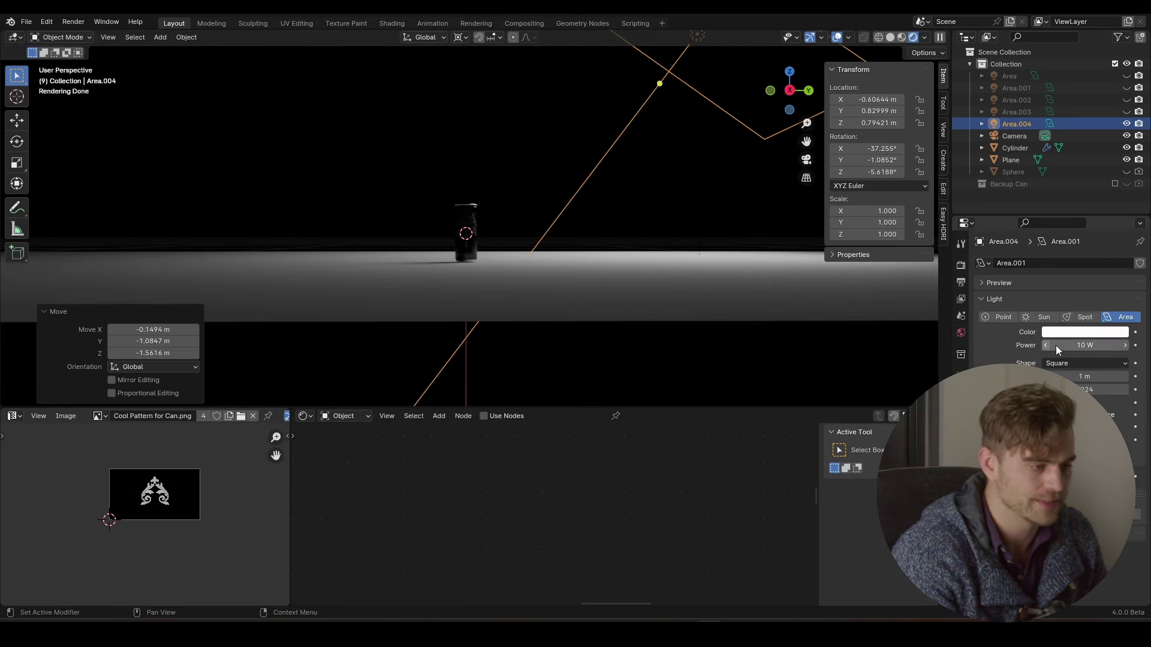
pyautogui.moveTo(466, 213); pyautogui.dragTo(466, 224, button='middle')
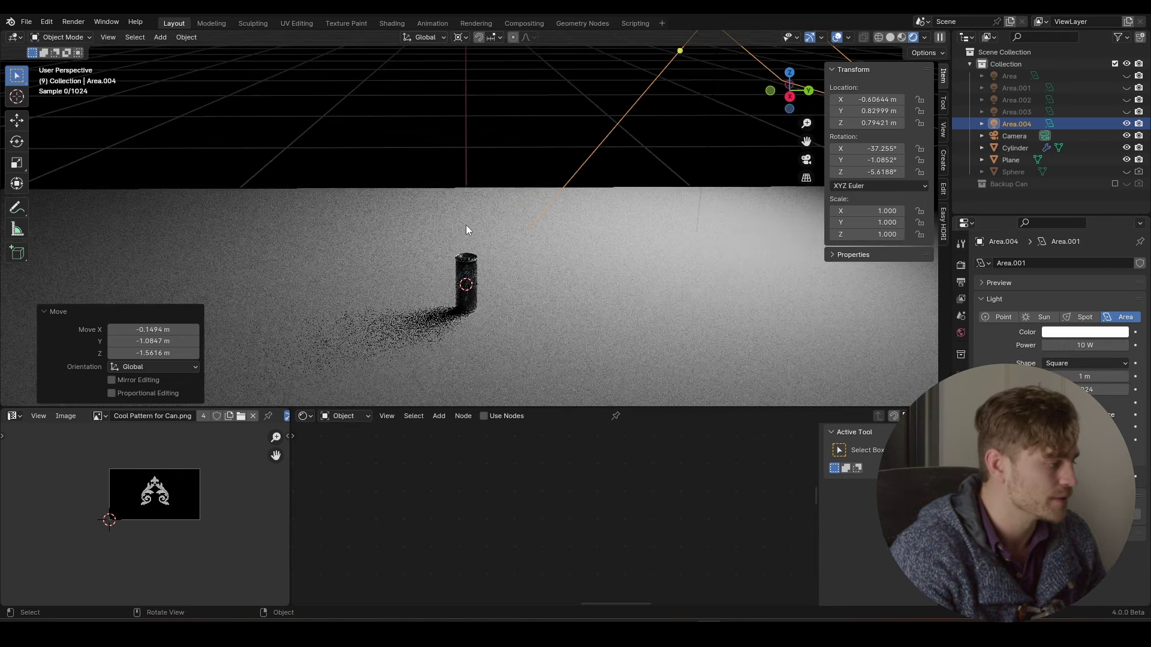
pyautogui.scroll(-5, 466, 229)
pyautogui.click(558, 213)
pyautogui.click(890, 38)
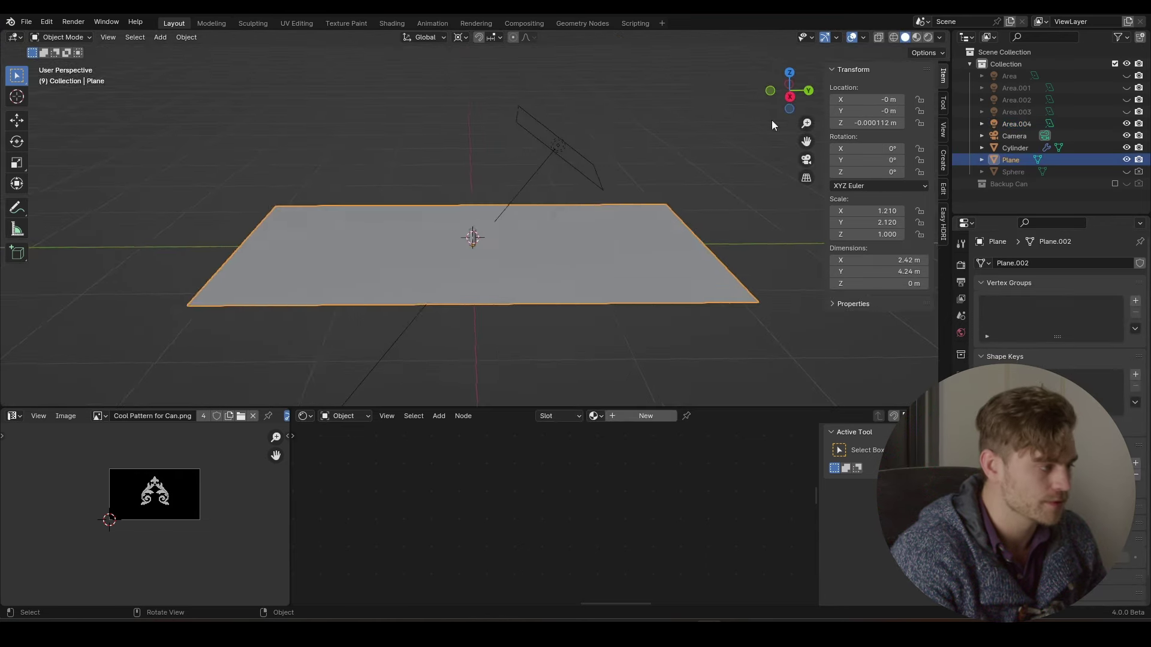
# Scale the ground plane by about 1.3 along X and shift it about -0.05 m along X
pyautogui.moveTo(771, 120)
pyautogui.mouseDown(button='middle')
pyautogui.moveTo(577, 246)
pyautogui.moveTo(595, 235)
pyautogui.mouseUp(button='middle')
pyautogui.press('s')
pyautogui.press('x')
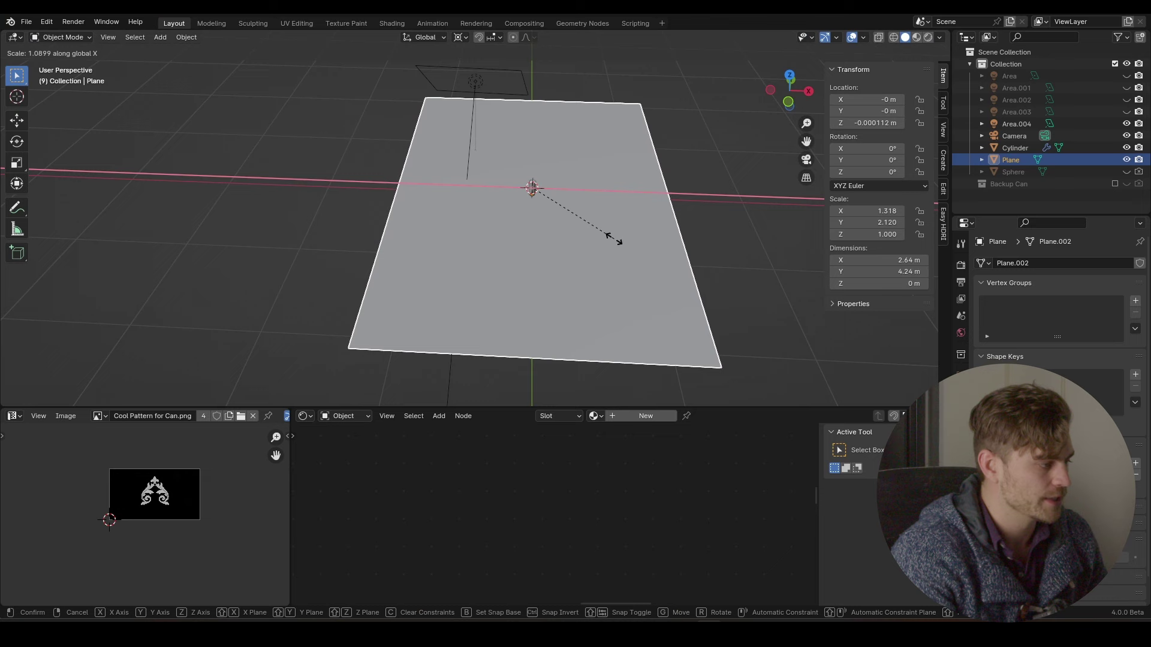
pyautogui.click(629, 249)
pyautogui.press('g')
pyautogui.press('x')
pyautogui.click(559, 214)
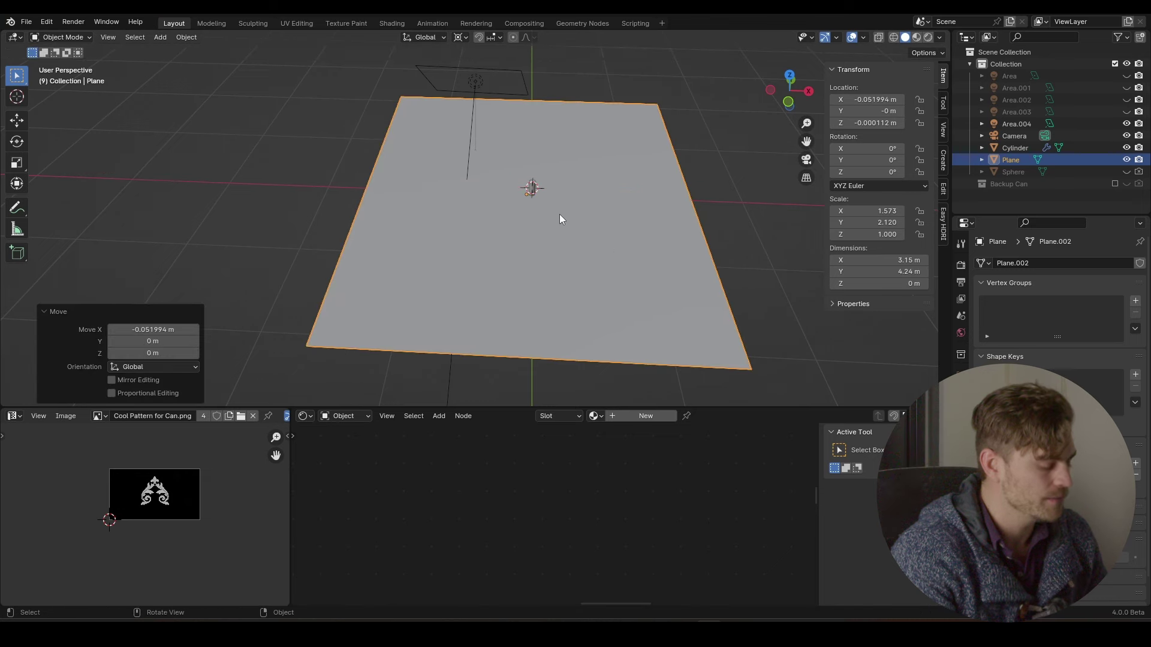
# Raise the ground plane about 0.0019 m along Z in the right orthographic view to meet the can's base
pyautogui.press('KP_3')
pyautogui.scroll(7, 550, 149)
pyautogui.keyDown('shift'); pyautogui.moveTo(707, 88); pyautogui.dragTo(570, 218, button='middle'); pyautogui.keyUp('shift')
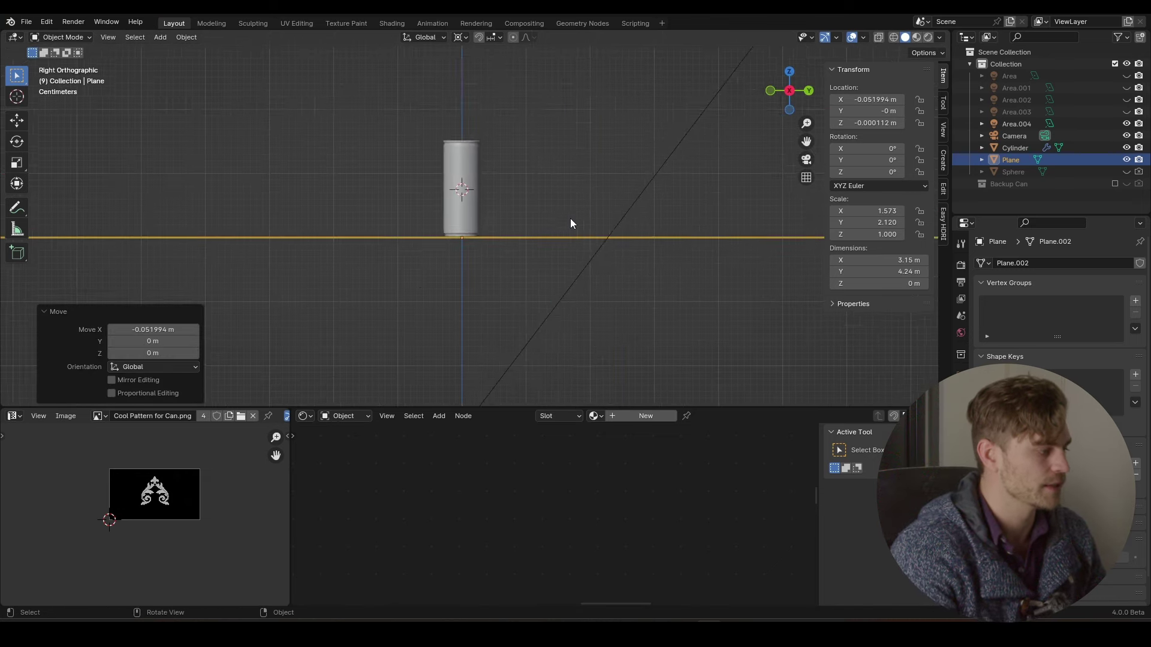
pyautogui.scroll(10, 486, 224)
pyautogui.scroll(5, 495, 224)
pyautogui.keyDown('shift'); pyautogui.moveTo(442, 284); pyautogui.dragTo(507, 209, button='middle'); pyautogui.keyUp('shift')
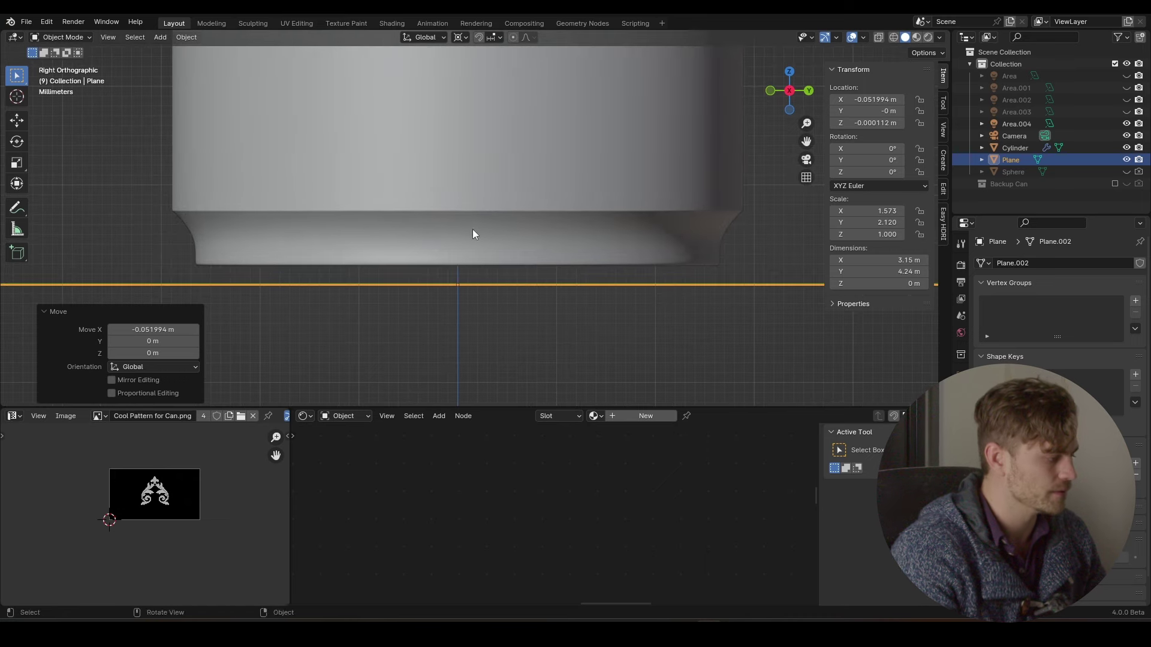
pyautogui.press('g')
pyautogui.press('z')
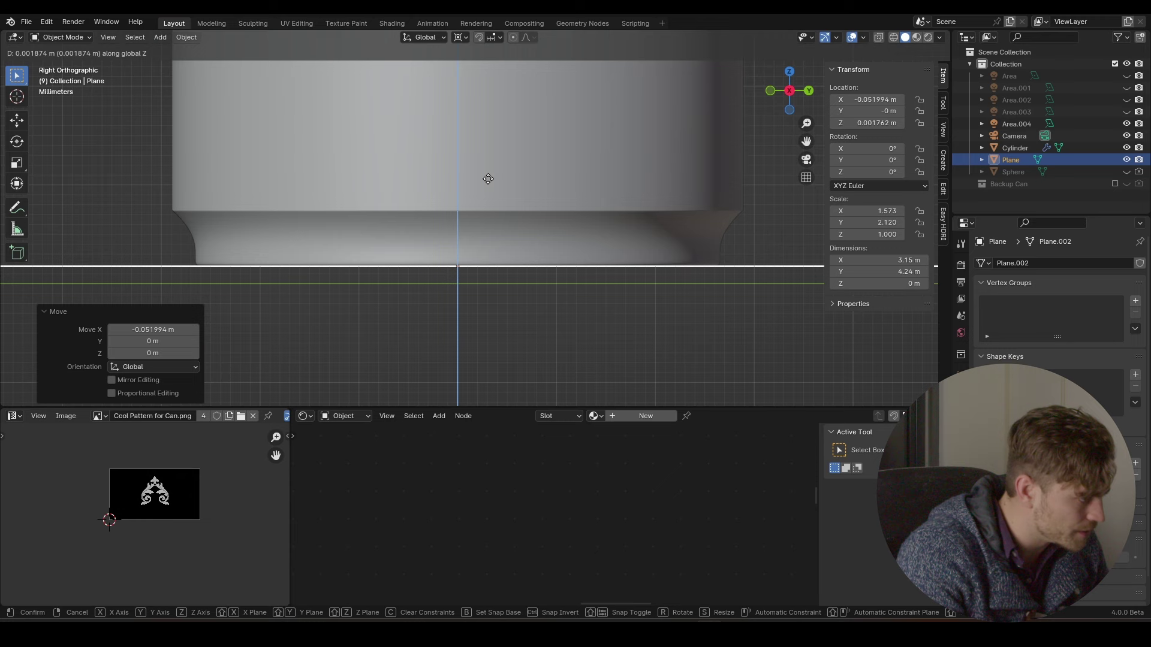
pyautogui.click(488, 179)
# Extrude the ground plane's edge behind the can about 1.73 m up along Z to form a back wall
pyautogui.scroll(-5, 452, 163)
pyautogui.moveTo(452, 163); pyautogui.dragTo(498, 193, button='middle')
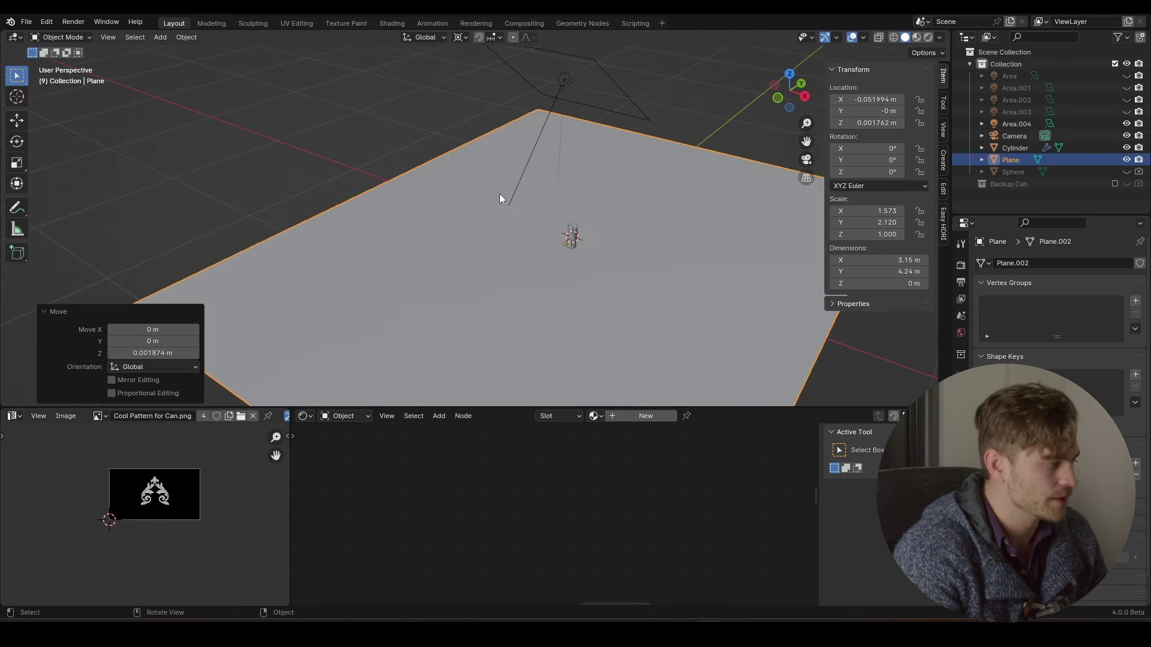
pyautogui.scroll(-2, 491, 186)
pyautogui.press('Tab')
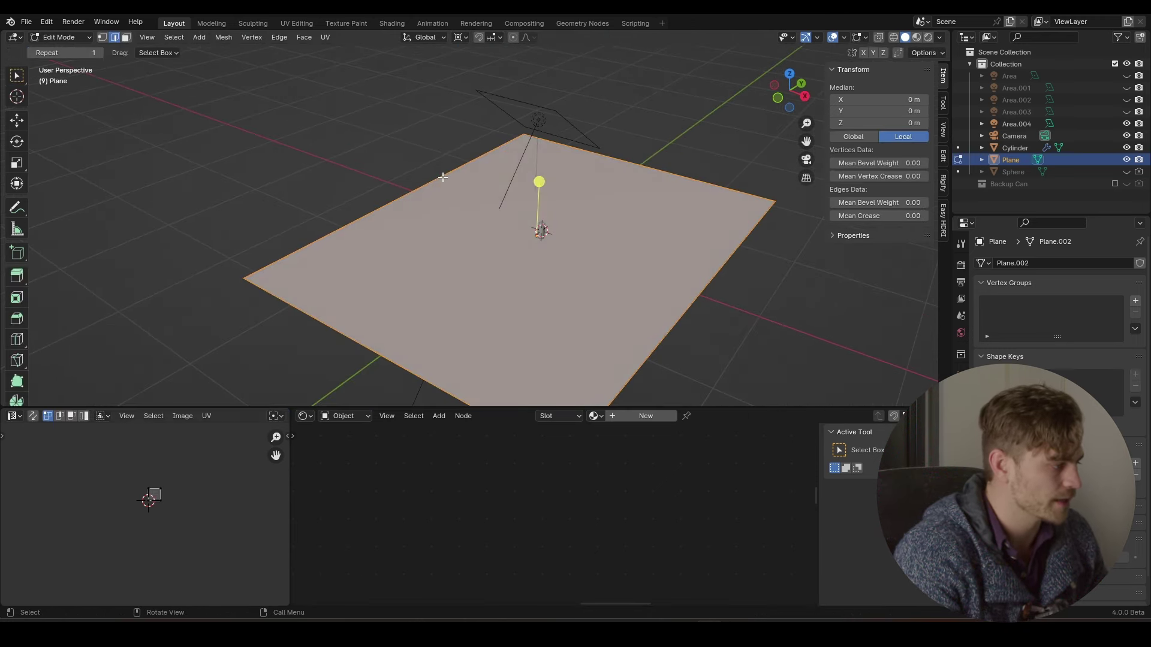
pyautogui.click(462, 184)
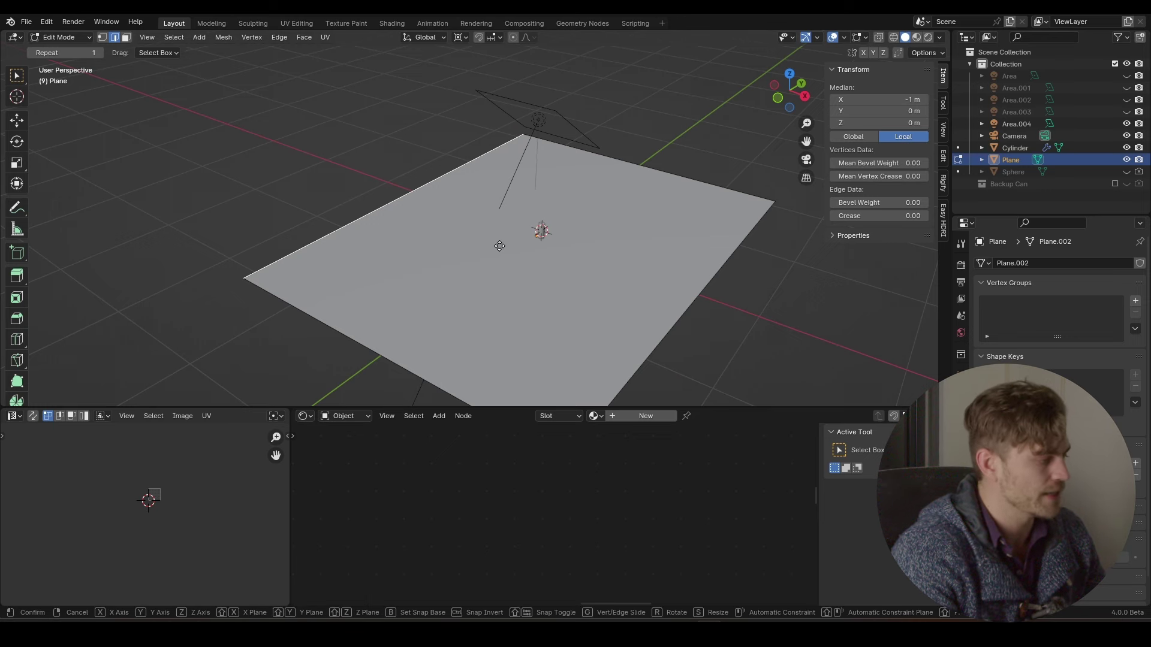
pyautogui.press('e')
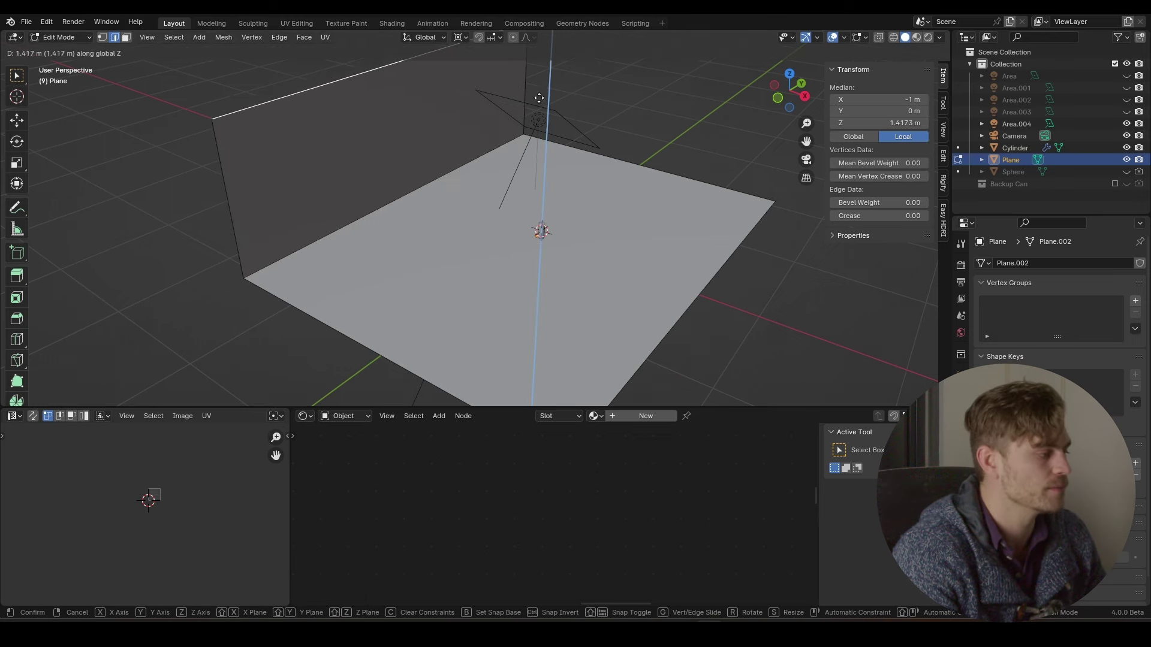
pyautogui.click(545, 64)
# Bevel the edge between floor and back wall about 0.37 m wide with about 29 segments
pyautogui.moveTo(470, 184); pyautogui.dragTo(518, 185, button='middle')
pyautogui.click(476, 178)
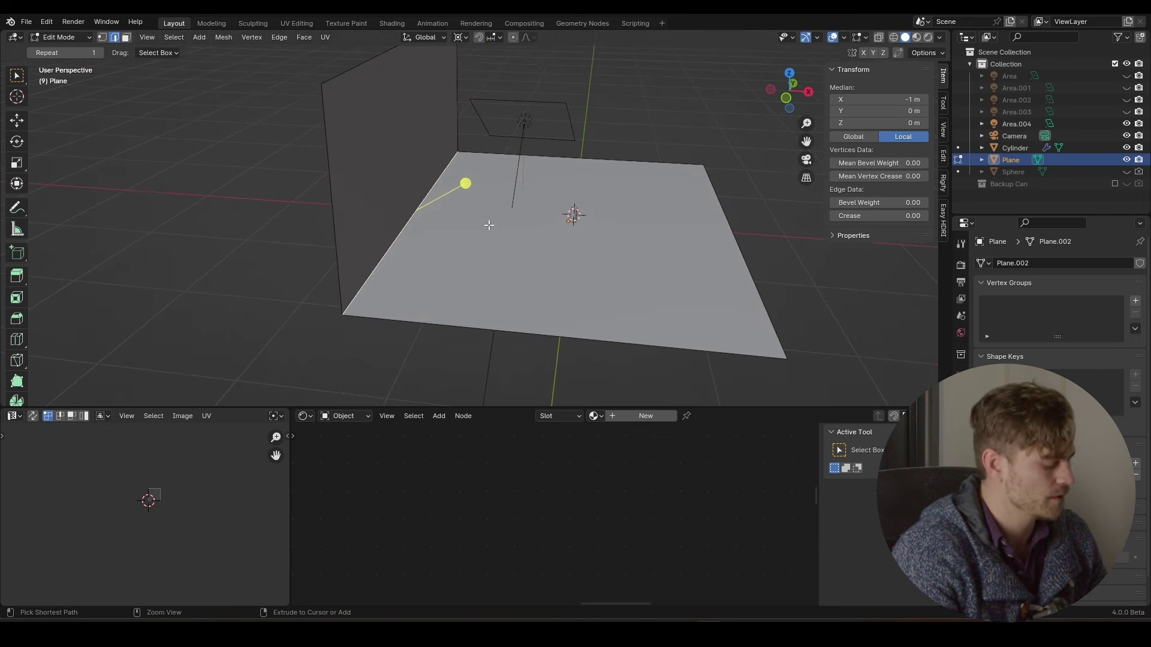
pyautogui.hotkey('ctrl', 'b')
pyautogui.scroll(4, 540, 245)
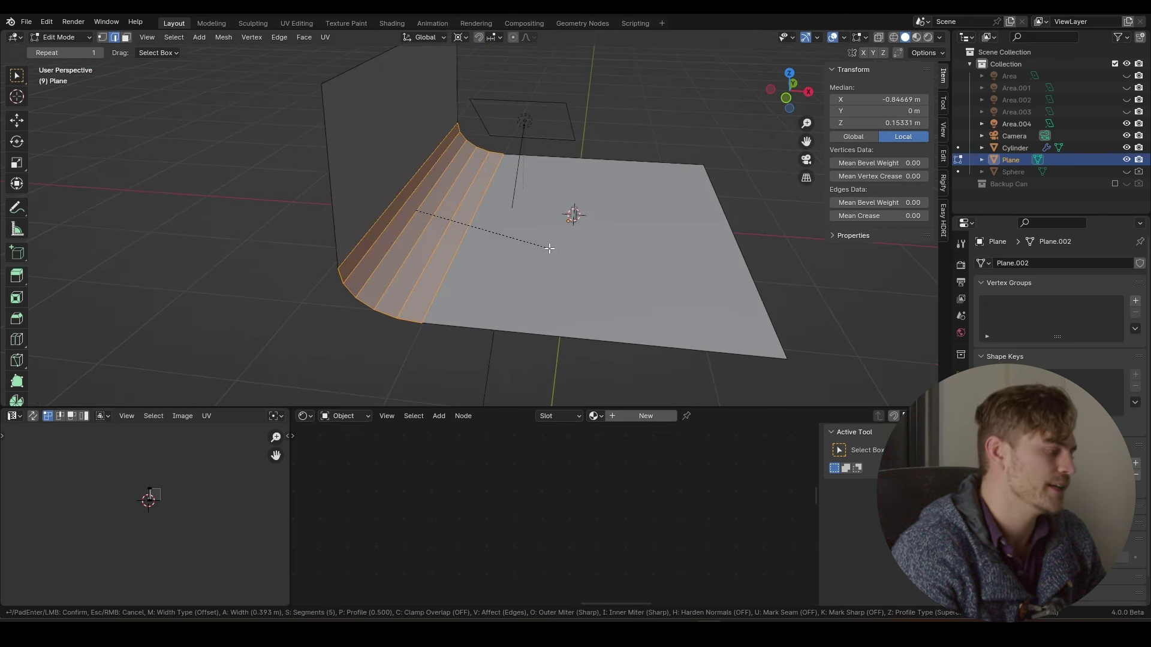
pyautogui.scroll(20, 549, 248)
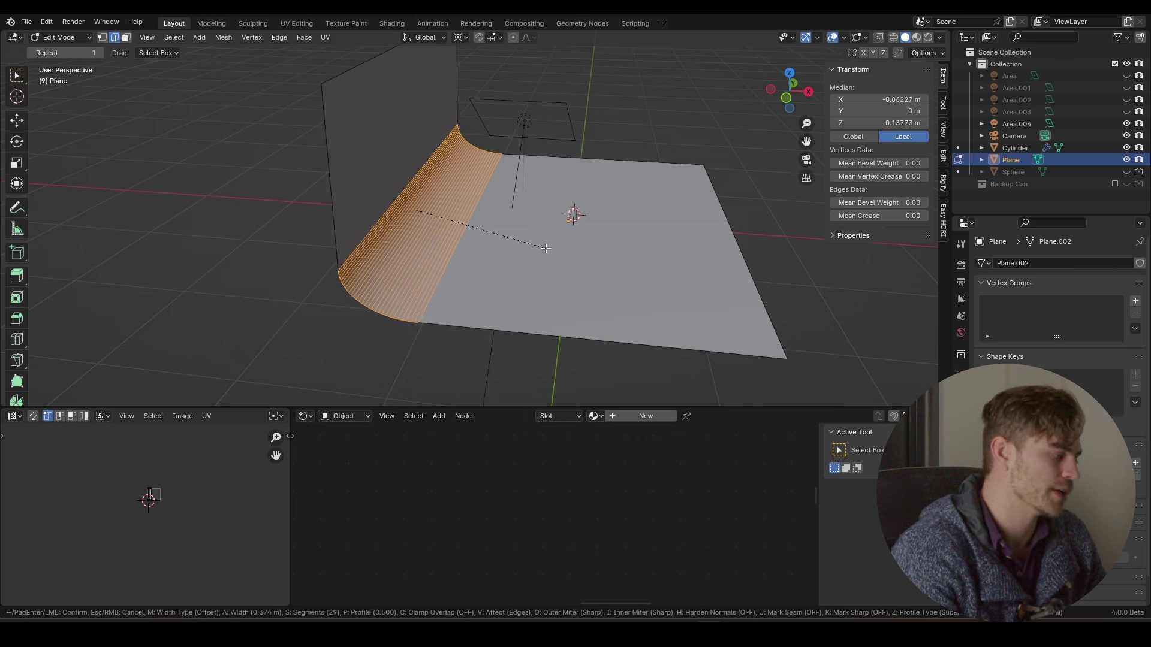
pyautogui.click(539, 244)
# Return to Object Mode and apply smooth shading to the curved backdrop
pyautogui.press('Tab')
pyautogui.rightClick(476, 221)
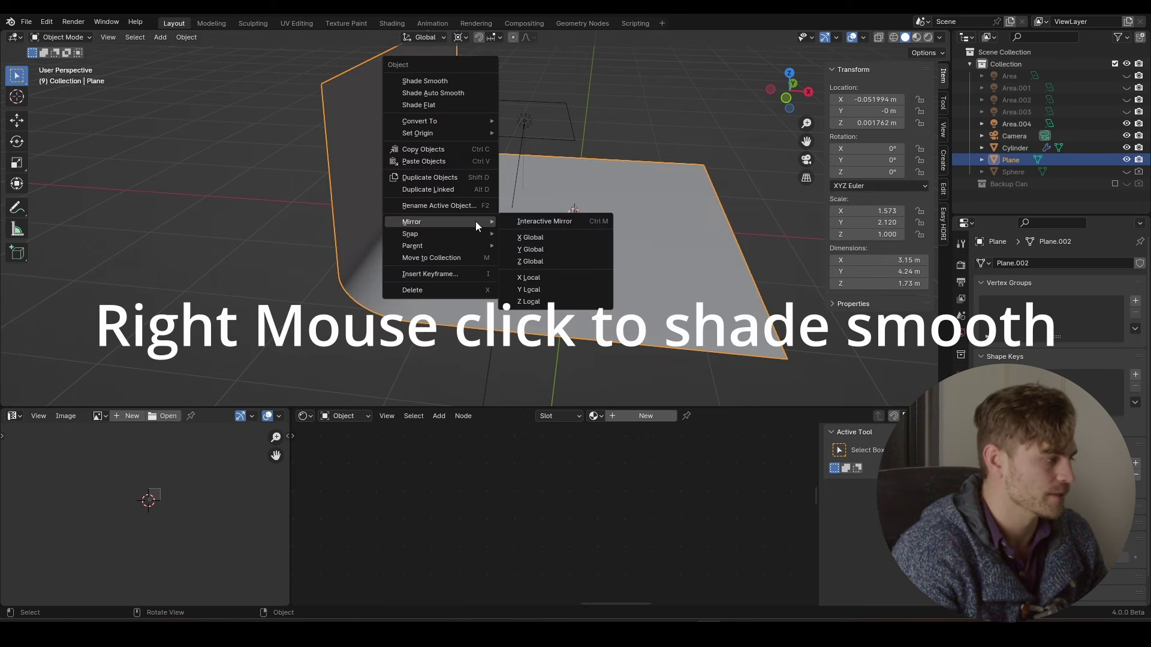
pyautogui.click(447, 80)
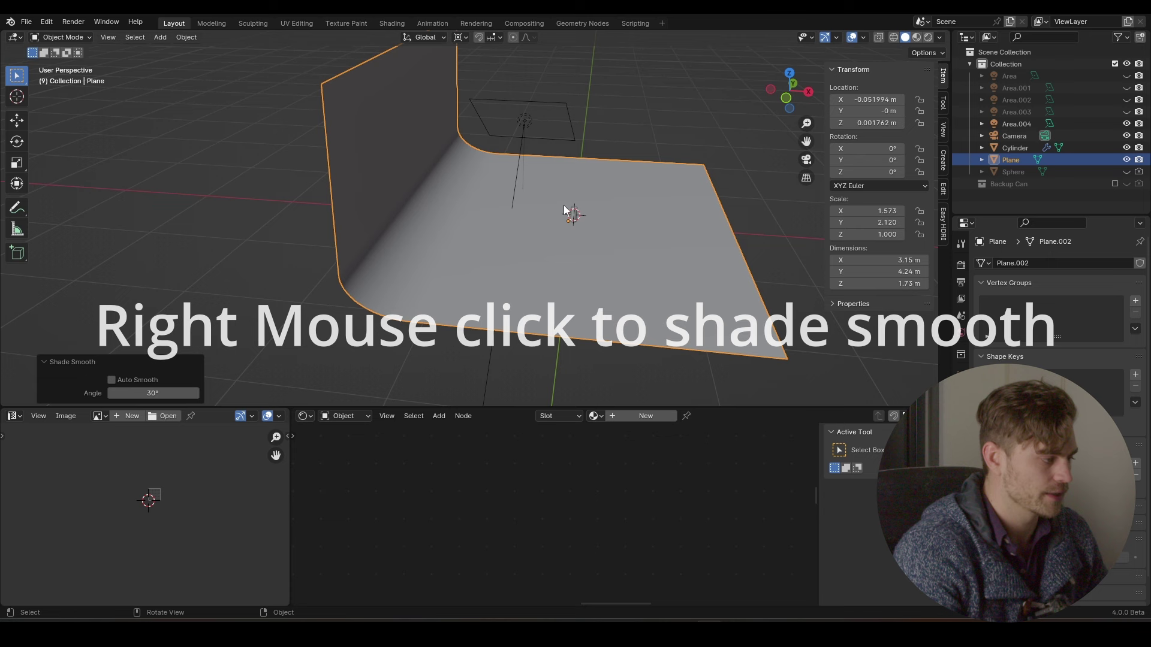
# Align the camera to a right-side view facing the can and backdrop
pyautogui.press('KP_0')
pyautogui.moveTo(563, 206); pyautogui.dragTo(547, 201, button='middle')
pyautogui.scroll(3, 562, 206)
pyautogui.press('KP_3')
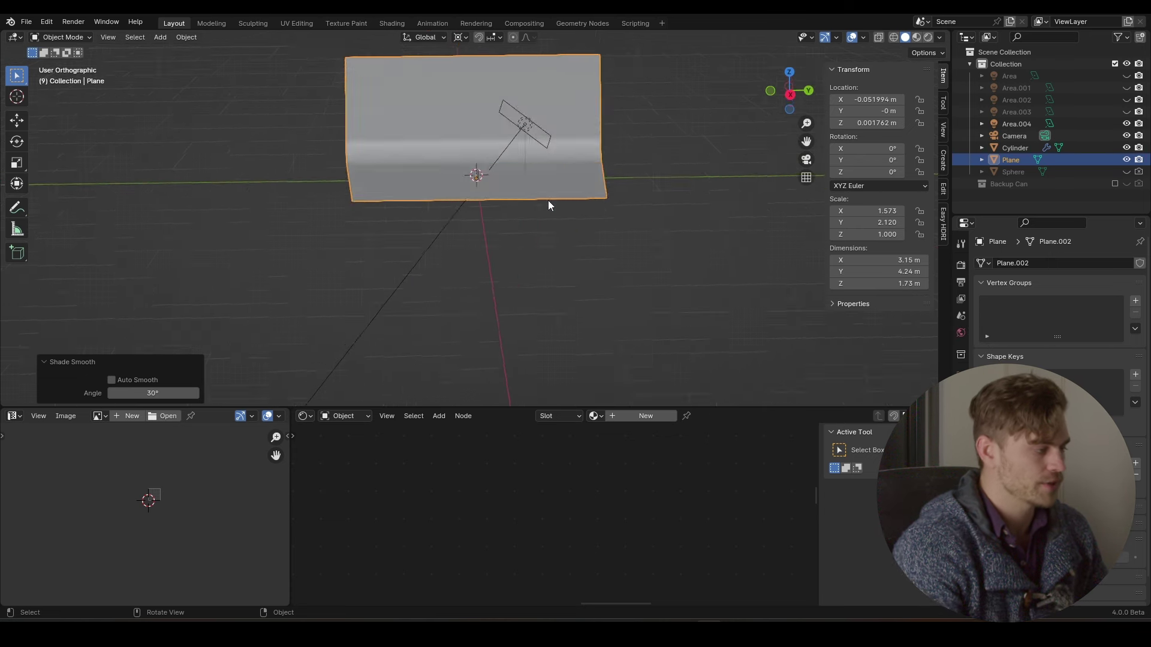
pyautogui.press('KP_3')
pyautogui.scroll(6, 515, 124)
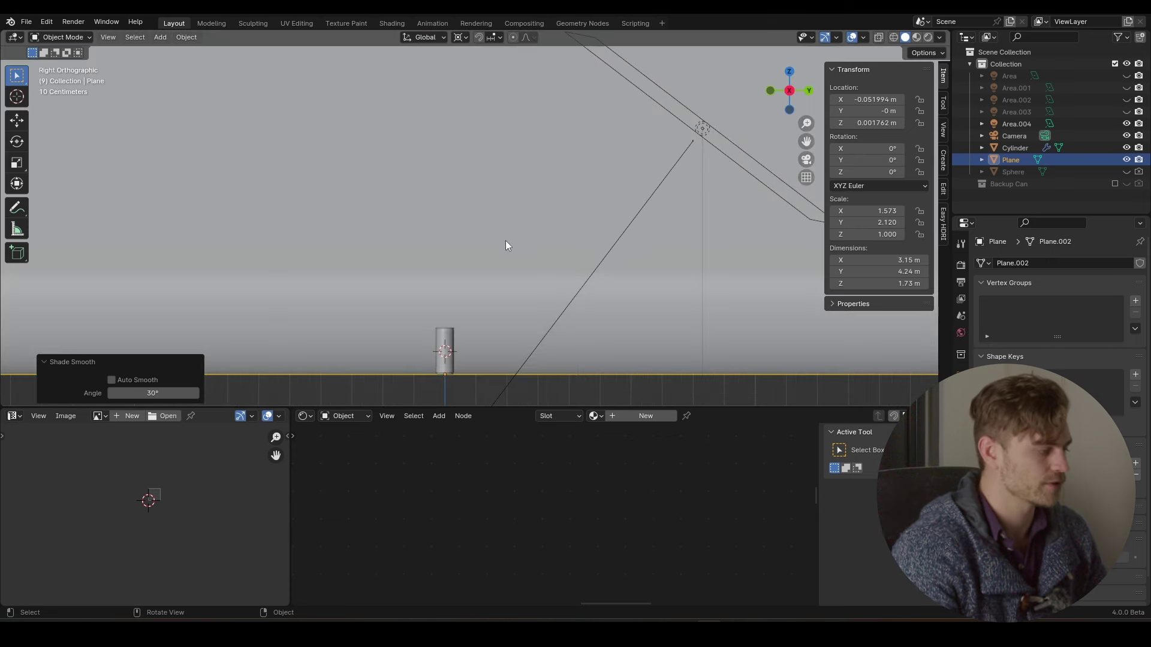
pyautogui.press('ctrl+alt+KP_0')
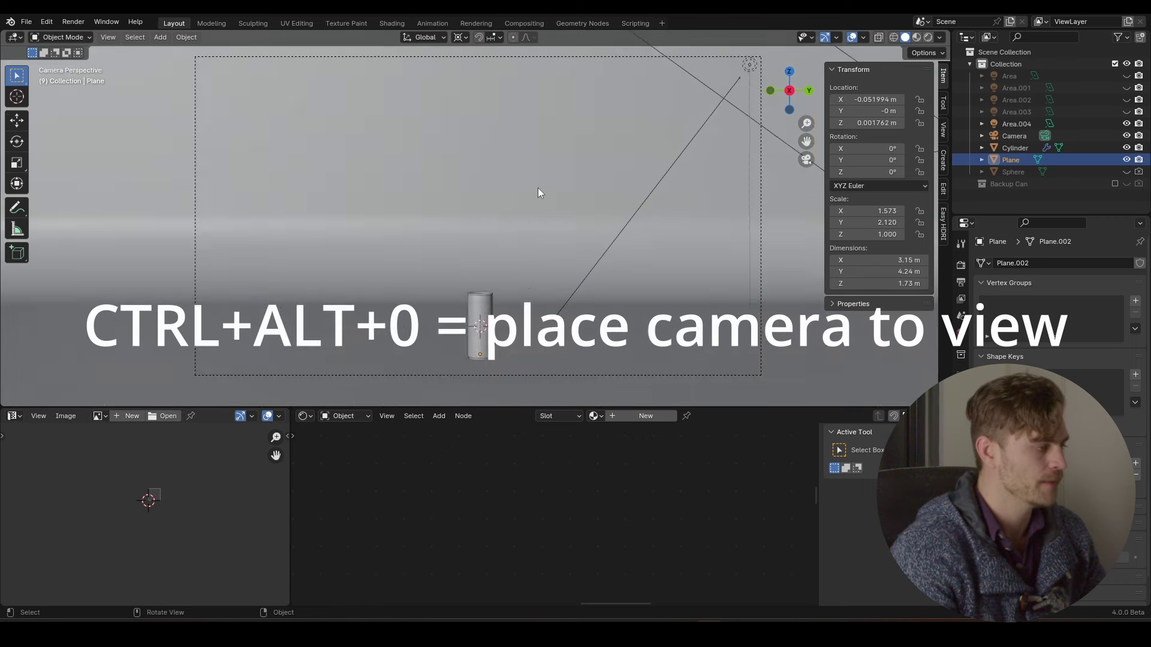
# Lower the camera to about 0.12 m in Z and move it about 0.90 m toward the can along its local Z
pyautogui.scroll(-5, 538, 188)
pyautogui.click(538, 153)
pyautogui.press('g')
pyautogui.press('z')
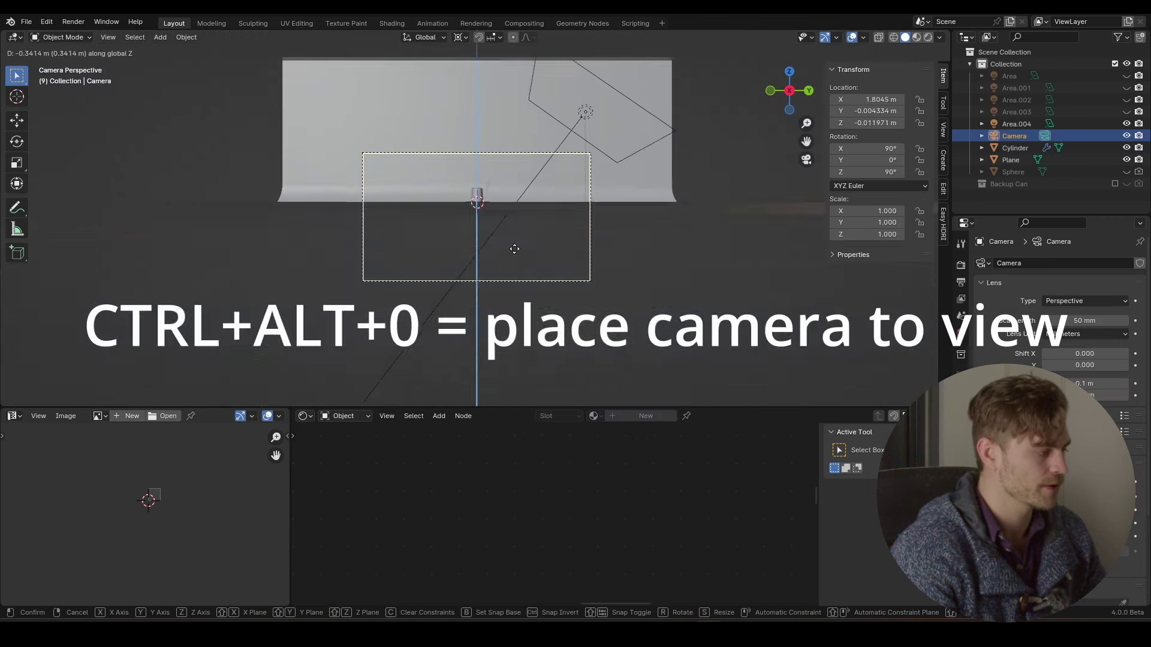
pyautogui.click(514, 245)
pyautogui.press('g')
pyautogui.press('z')
pyautogui.press('z')
pyautogui.click(514, 229)
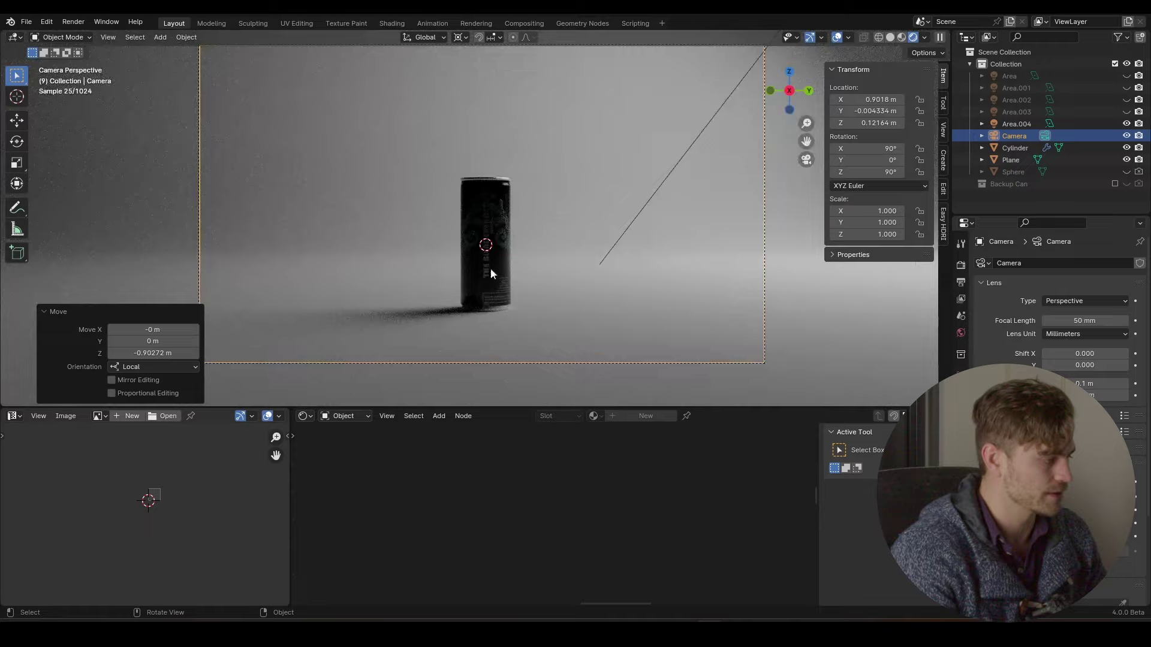
# Save the file and check the can's framing through the camera in rendered shading
pyautogui.hotkey('ctrl', 's')
pyautogui.scroll(-3, 543, 227)
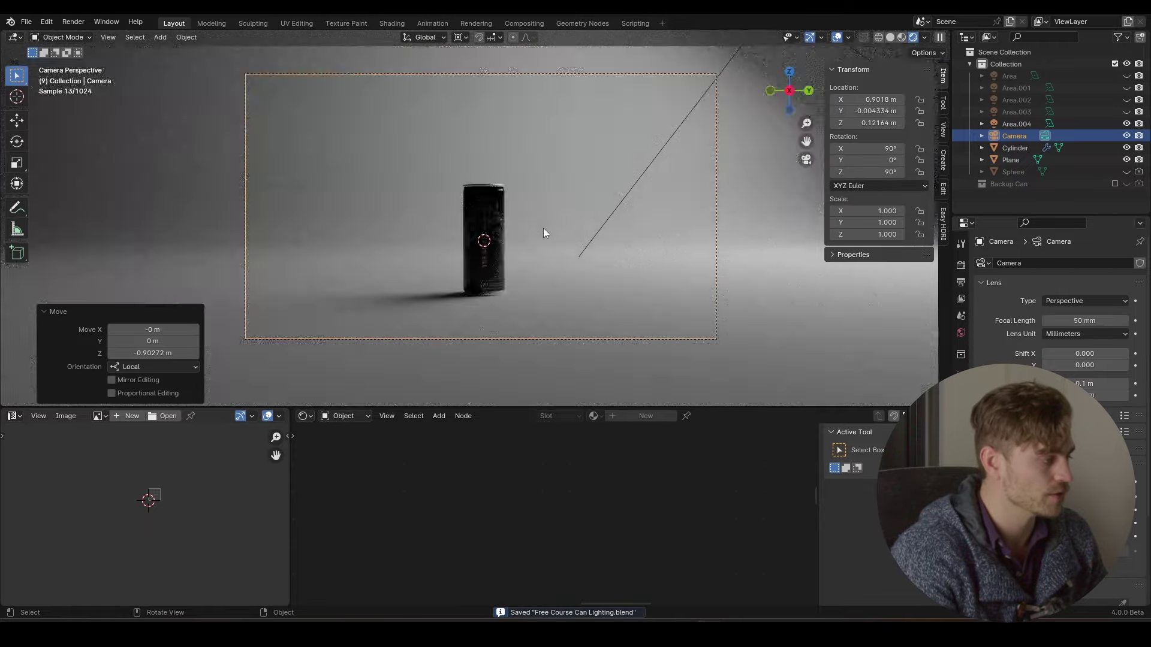
pyautogui.scroll(3, 538, 193)
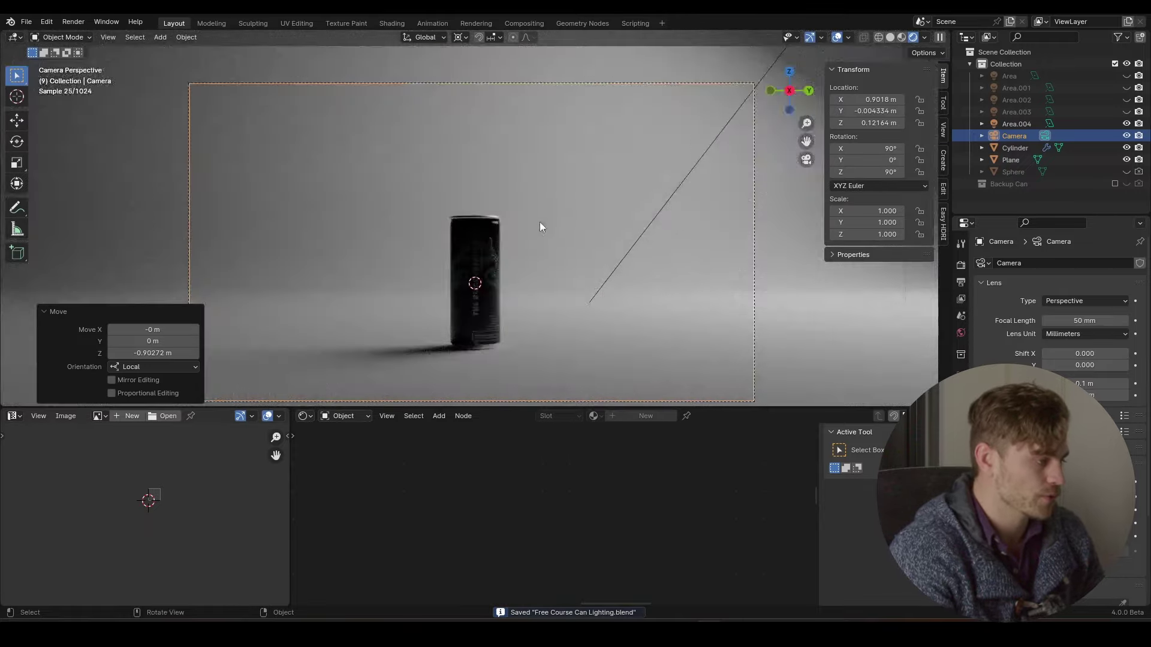
# Shift the area light about -0.31 m in Y and -0.21 m in Z, and rotate it 34.4° about Z around the 3D cursor
pyautogui.moveTo(539, 222); pyautogui.dragTo(538, 155, button='middle')
pyautogui.scroll(-7, 548, 220)
pyautogui.click(538, 155)
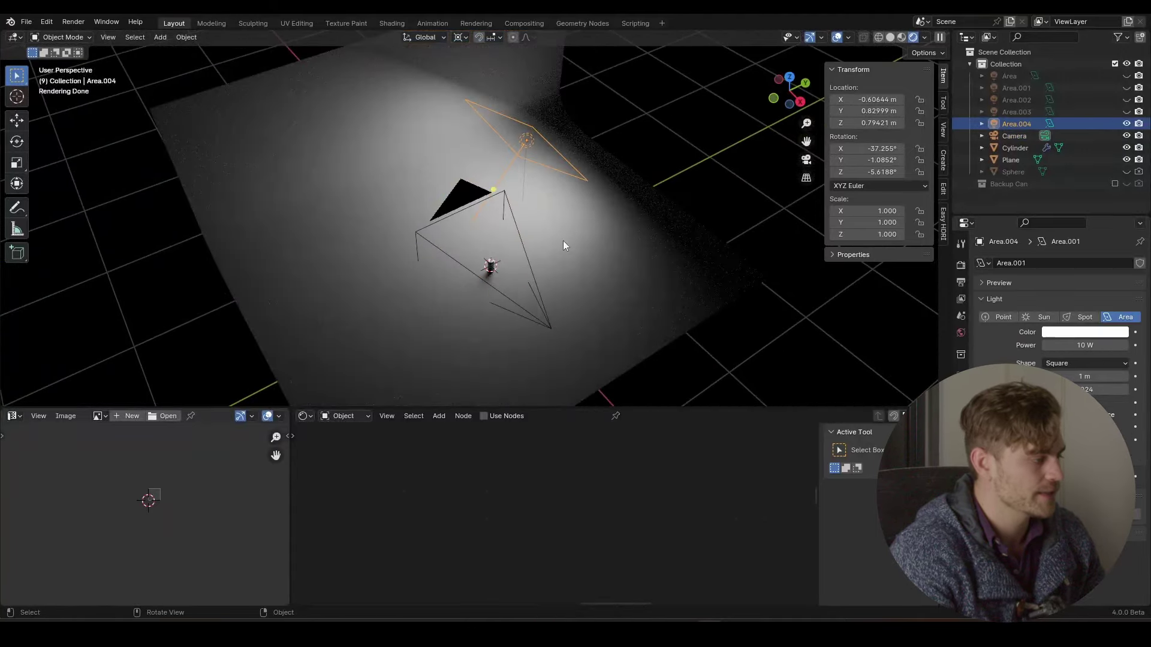
pyautogui.press('g')
pyautogui.click(538, 271)
pyautogui.press('r')
pyautogui.press('z')
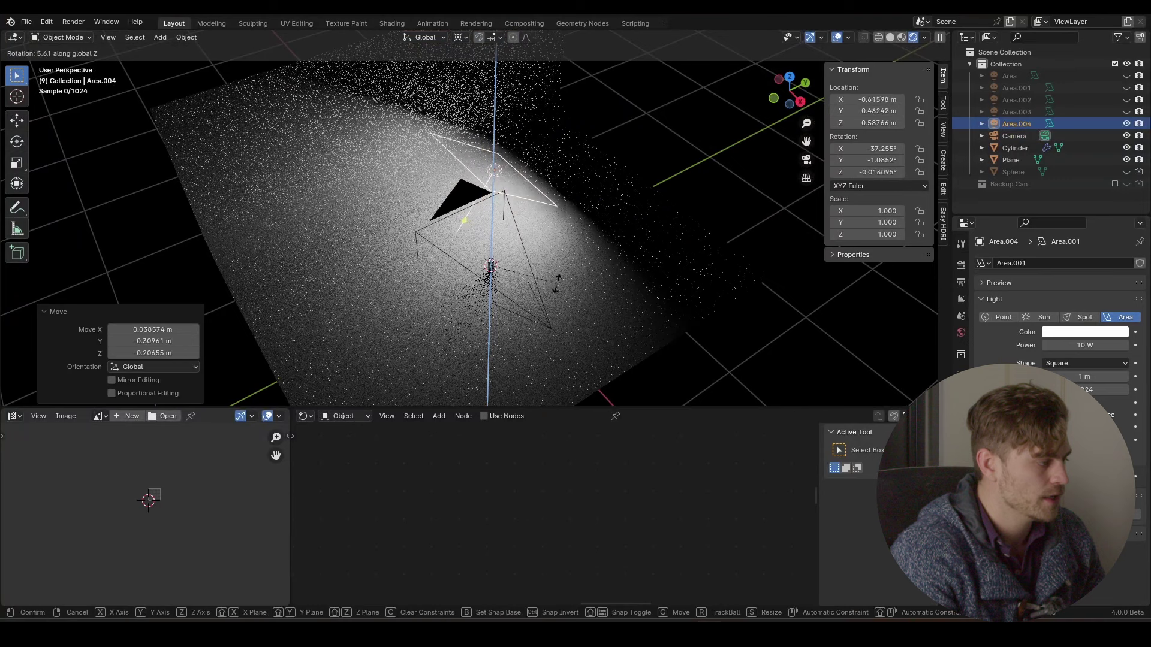
pyautogui.click(566, 247)
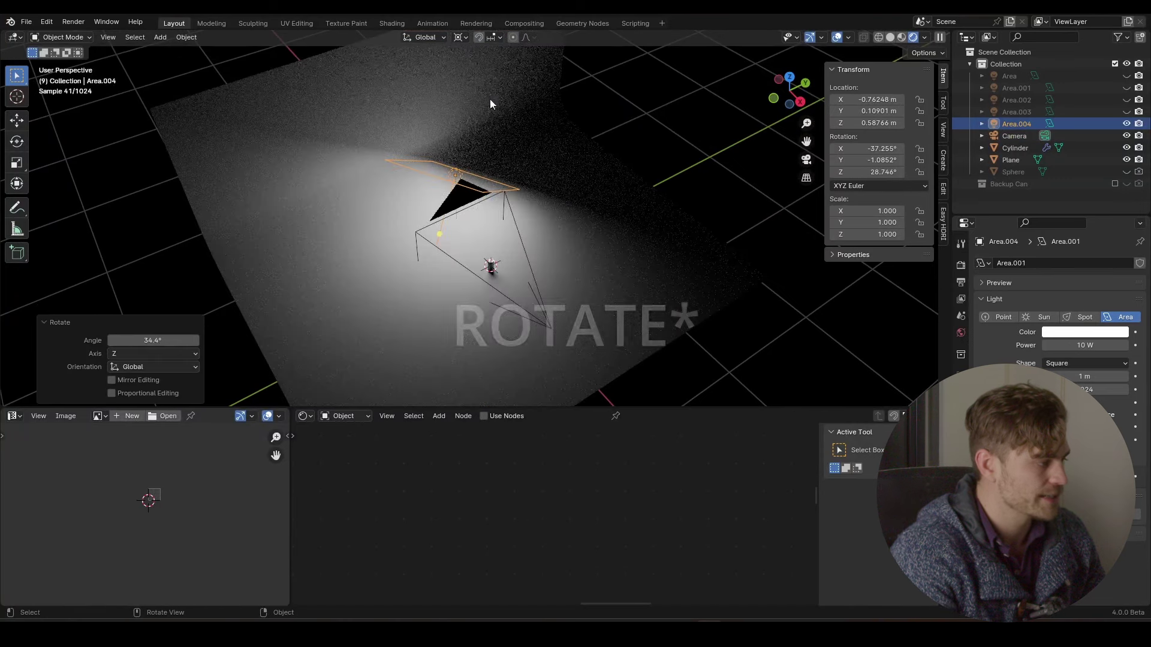
# Set the transform pivot to Median Point and move the area light to about X -0.54, Y 0.52, Z 0.94 m
pyautogui.click(459, 37)
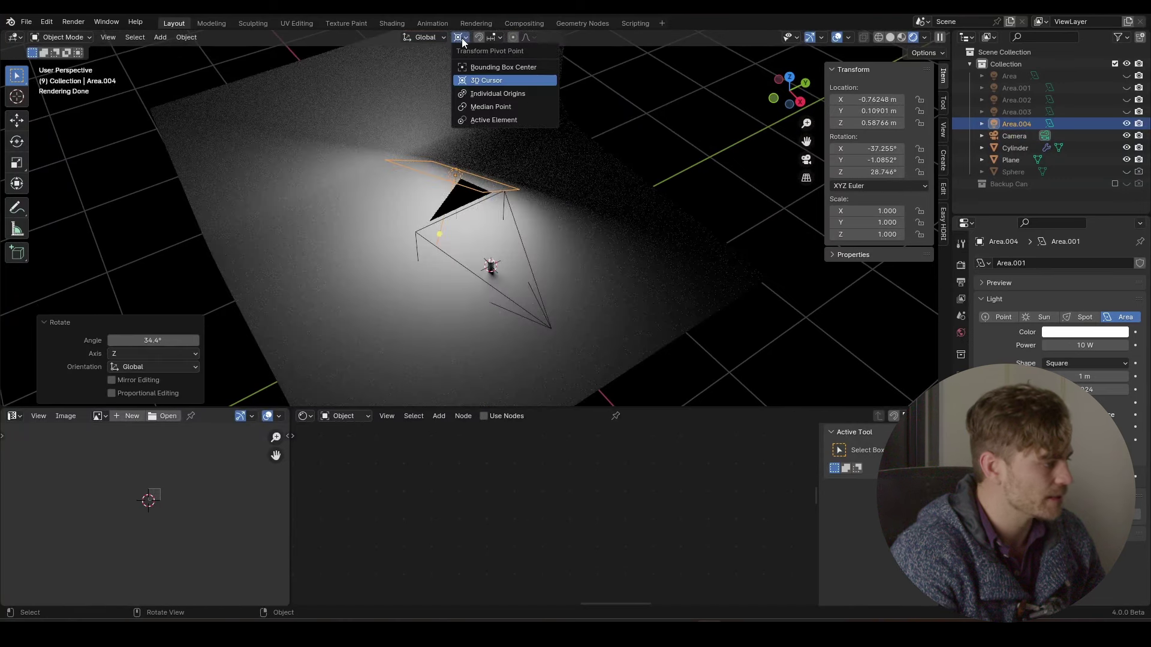
pyautogui.click(498, 107)
pyautogui.press('g')
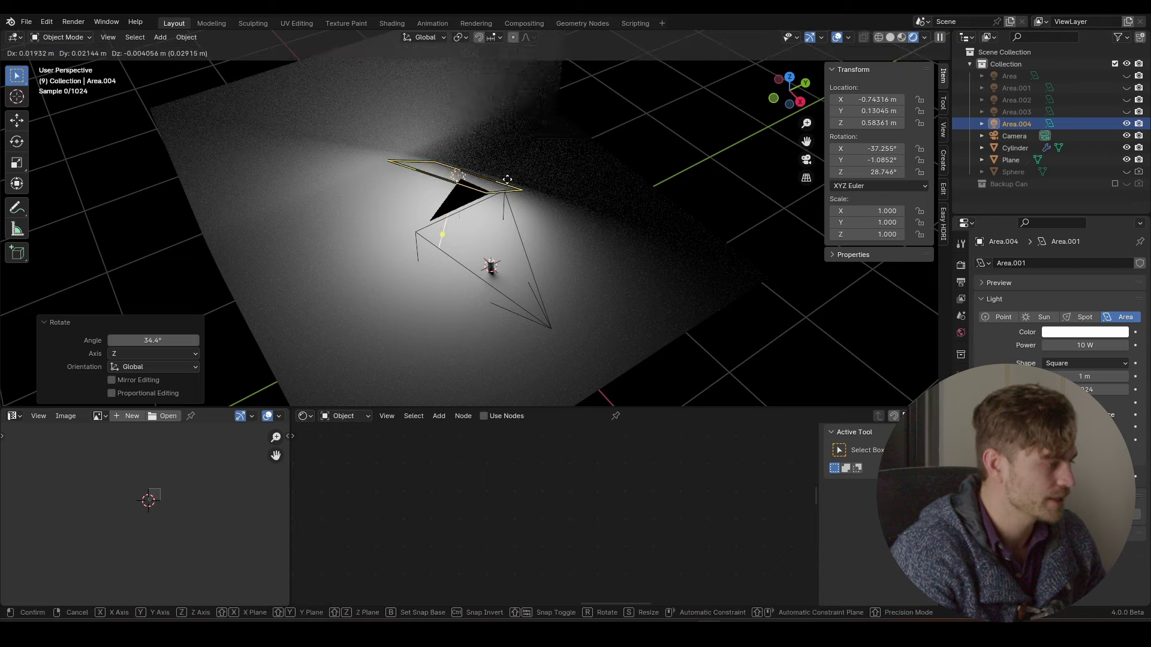
pyautogui.click(561, 242)
pyautogui.moveTo(560, 240); pyautogui.dragTo(500, 195, button='middle')
pyautogui.press('g')
pyautogui.click(542, 206)
pyautogui.press('KP_0')
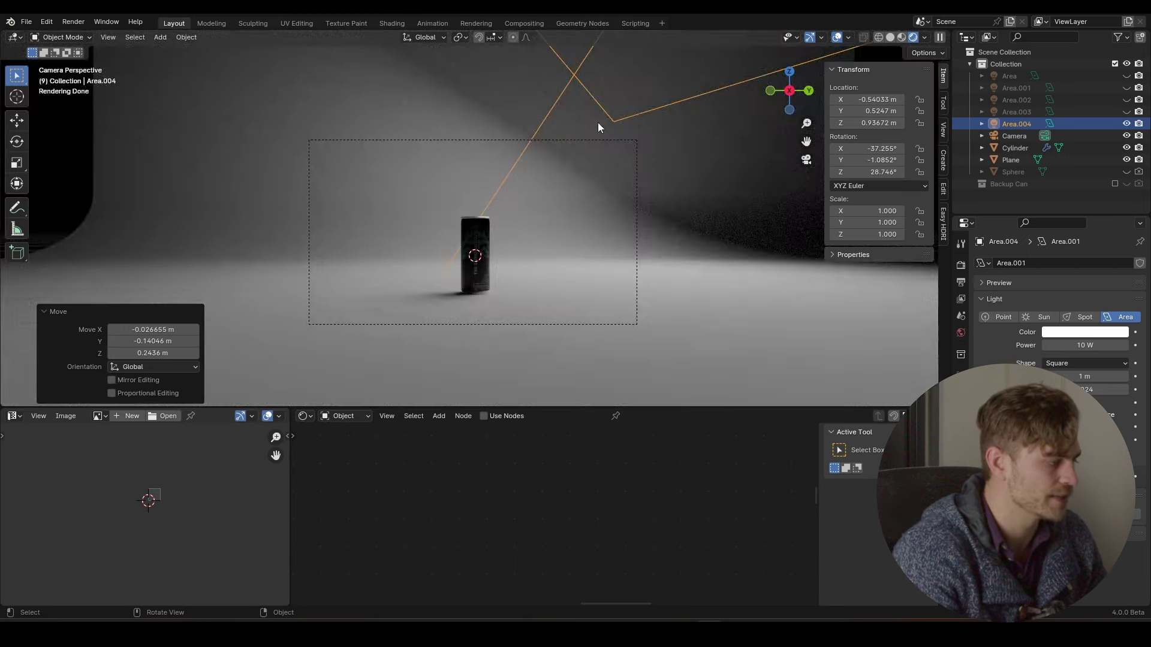
# Add a second area light at the 3D cursor and rotate it about X by 90° plus a further 180°
pyautogui.moveTo(599, 122); pyautogui.dragTo(596, 219, button='middle')
pyautogui.hotkey('shift', 'a')
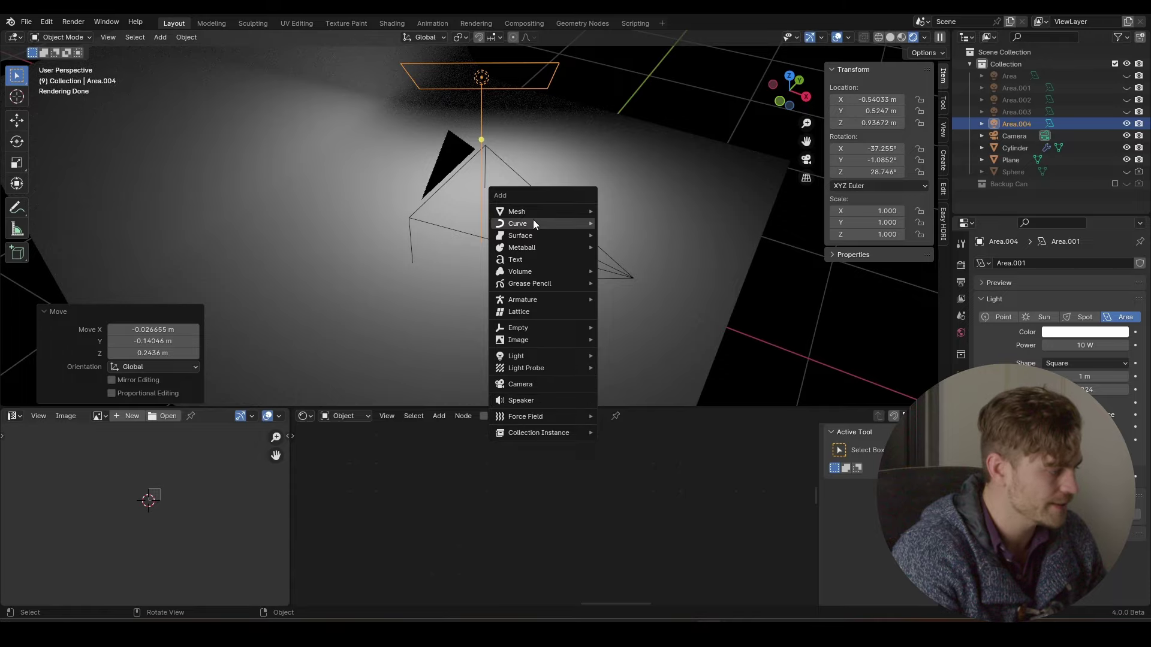
pyautogui.moveTo(539, 357)
pyautogui.click(633, 392)
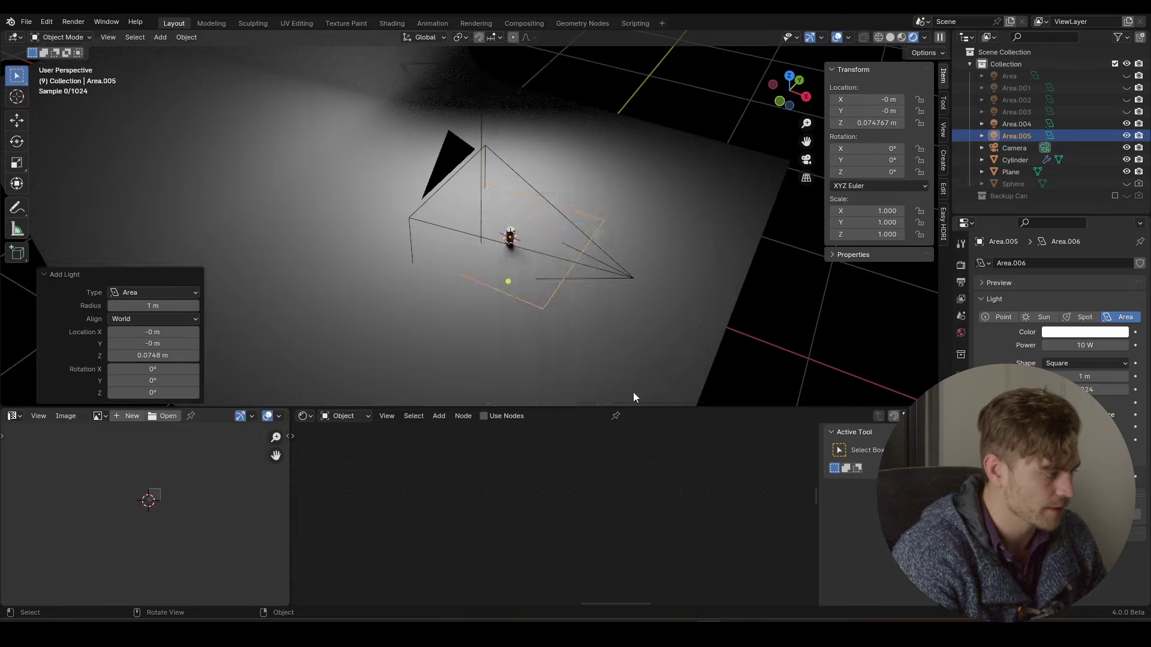
pyautogui.moveTo(633, 392); pyautogui.dragTo(655, 278, button='middle')
pyautogui.write('rx')
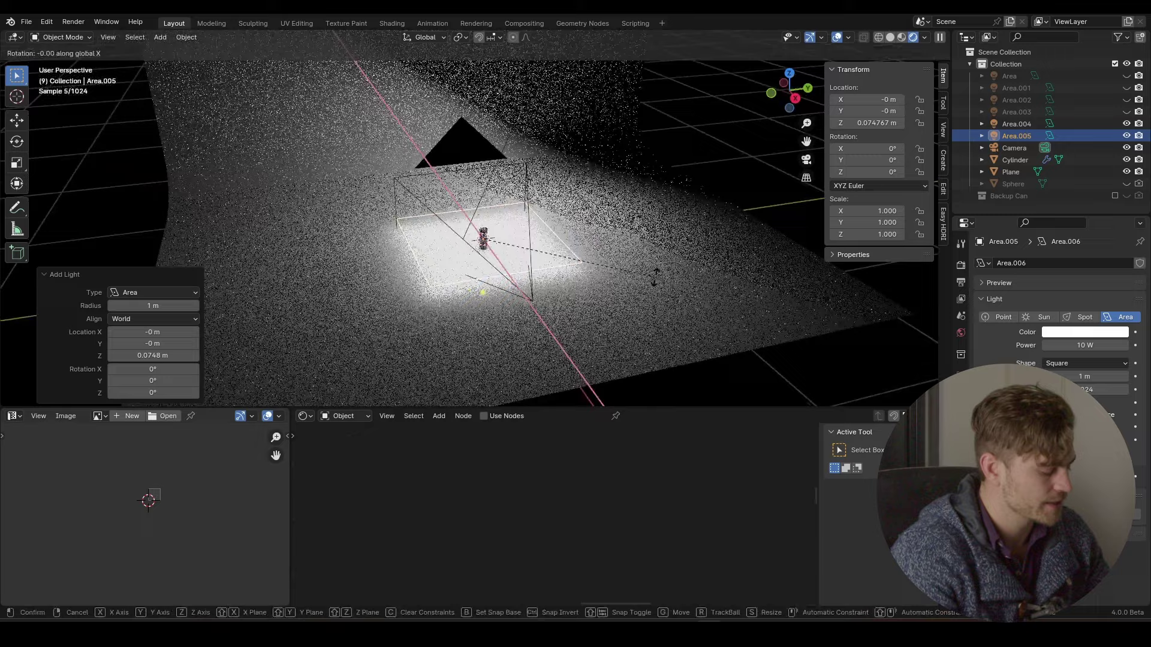
pyautogui.write('90')
pyautogui.press('Return')
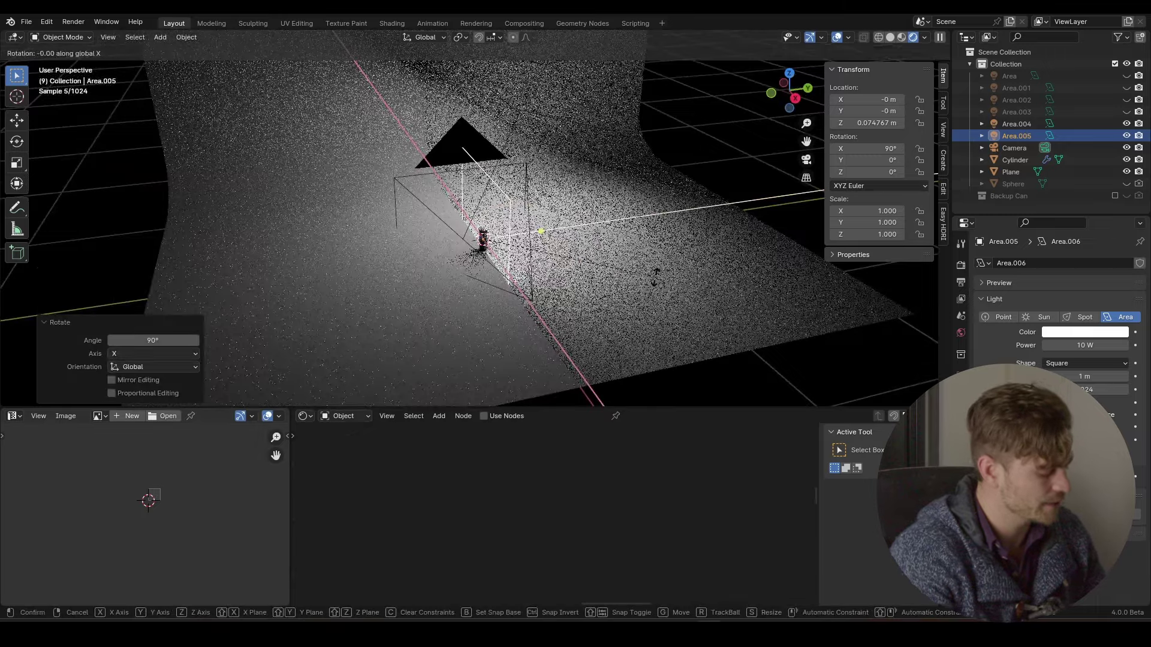
pyautogui.write('180')
pyautogui.press('Return')
# Move the new area light about 0.86 m along Y and raise it about 0.34 m along Z
pyautogui.press('g')
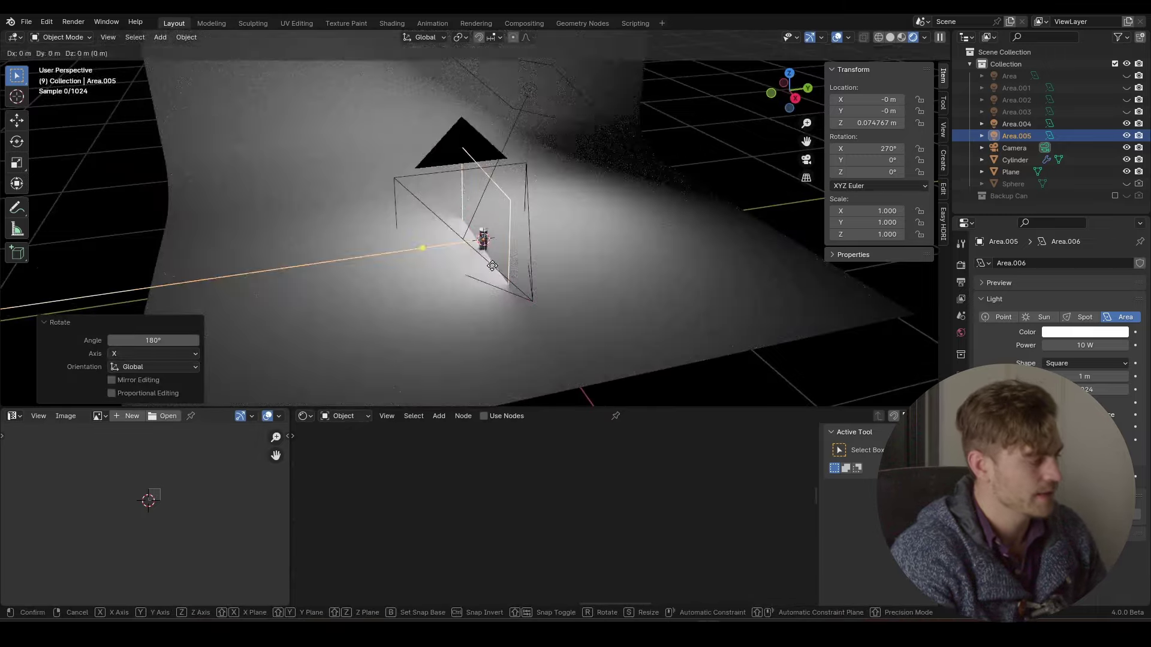
pyautogui.press('y')
pyautogui.click(592, 279)
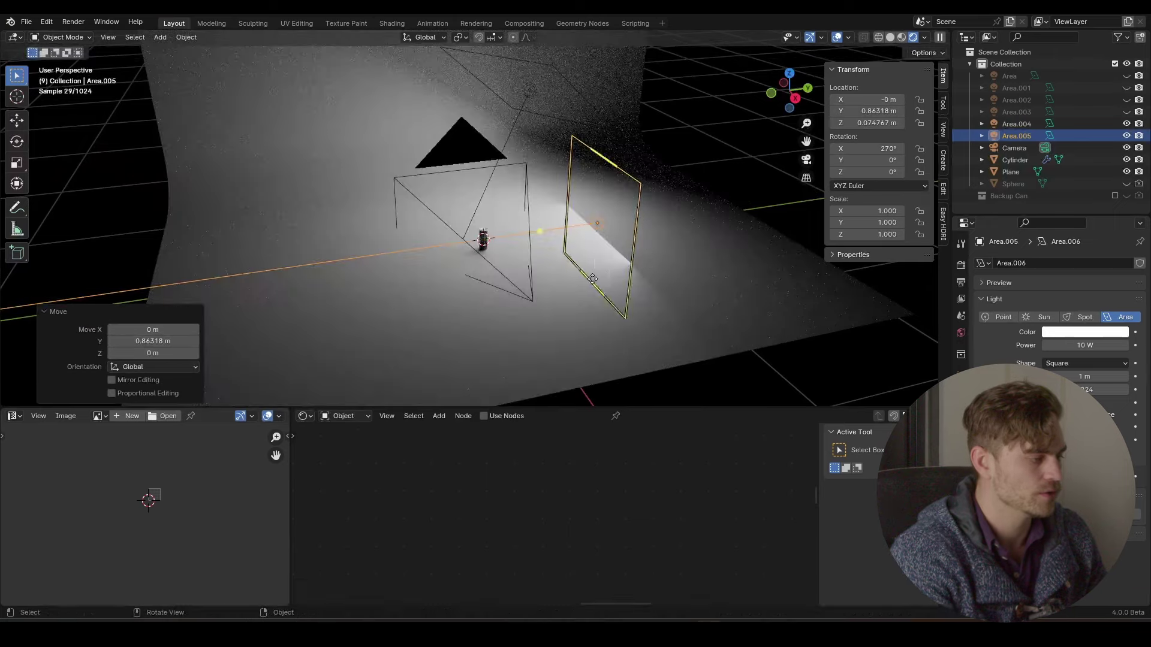
pyautogui.moveTo(592, 279); pyautogui.dragTo(593, 246, button='middle')
pyautogui.press('g')
pyautogui.press('z')
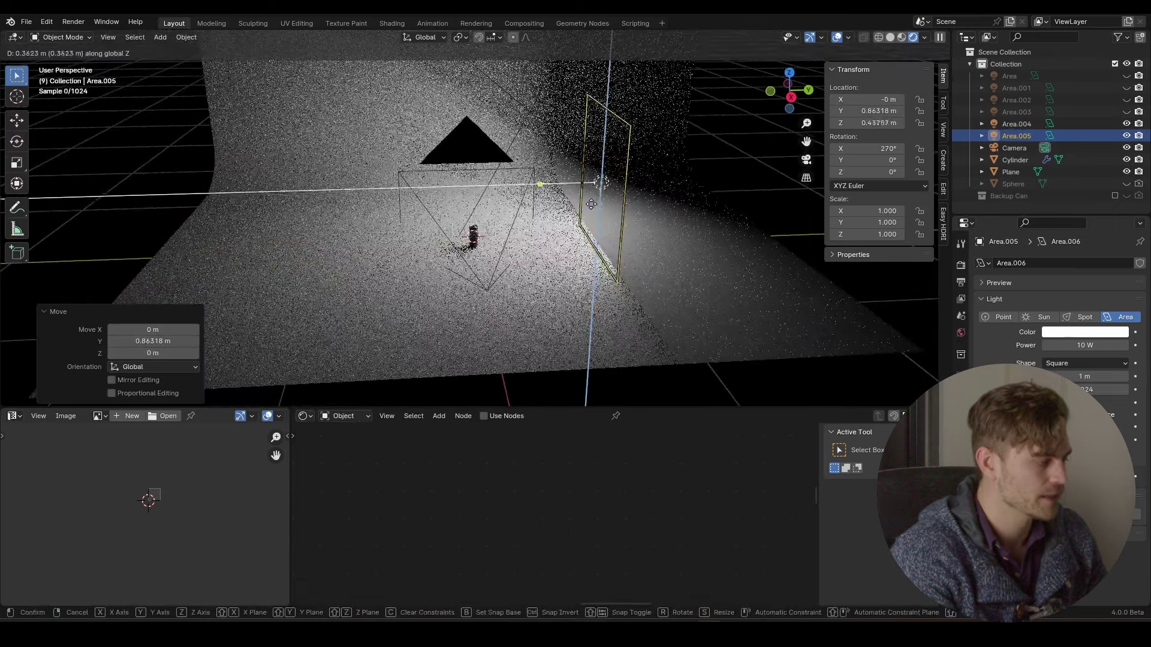
pyautogui.click(592, 206)
# Check the can through the camera and set the new area light's size to 0.76 m
pyautogui.press('KP_0')
pyautogui.scroll(3, 566, 221)
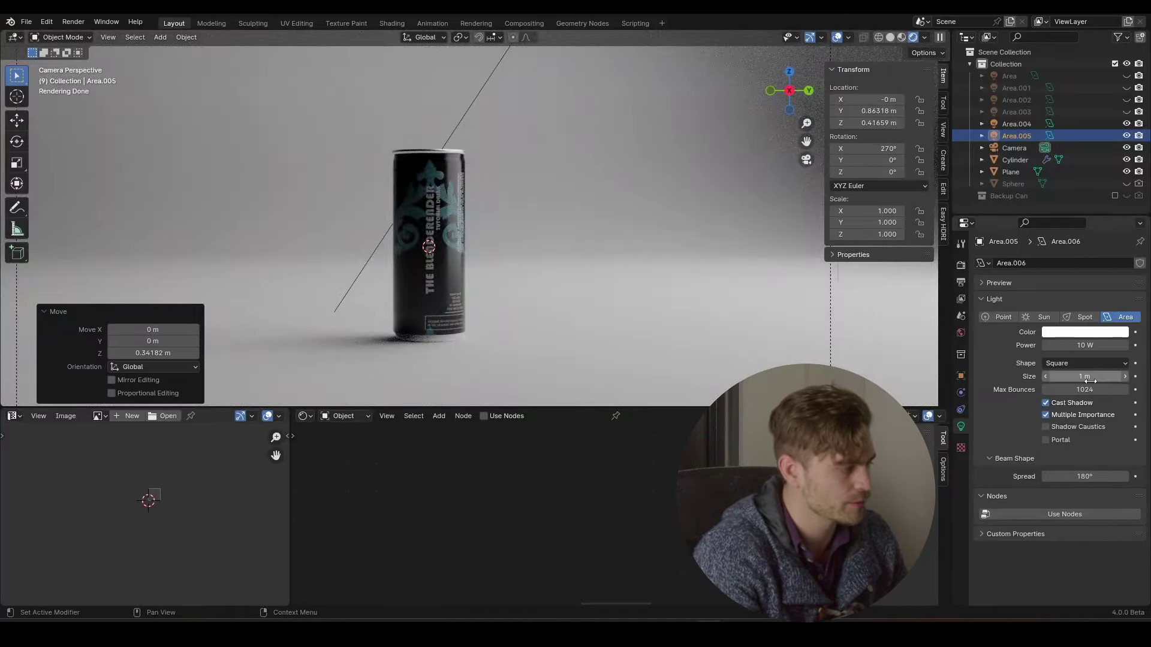
pyautogui.moveTo(1090, 380); pyautogui.dragTo(1062, 380)
pyautogui.scroll(-2, 497, 318)
# Move the 0.76 m area light back along X to about -0.34 m, fine-tuning it through the camera
pyautogui.moveTo(506, 291); pyautogui.dragTo(544, 325, button='middle')
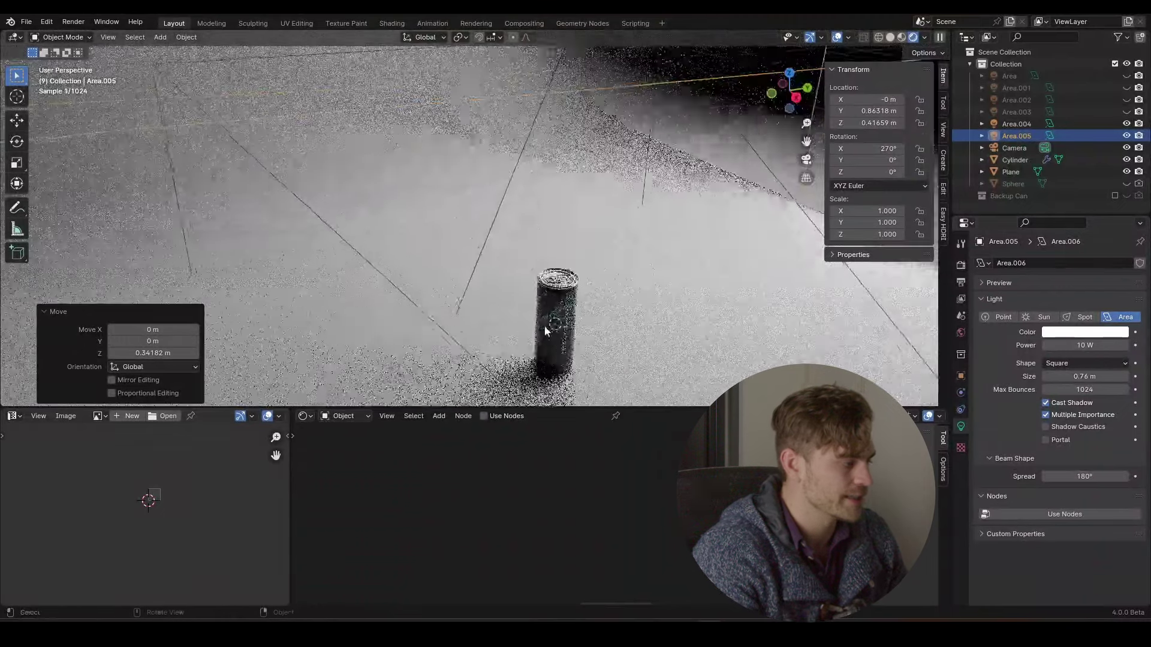
pyautogui.scroll(-5, 544, 326)
pyautogui.press('g')
pyautogui.press('x')
pyautogui.click(569, 282)
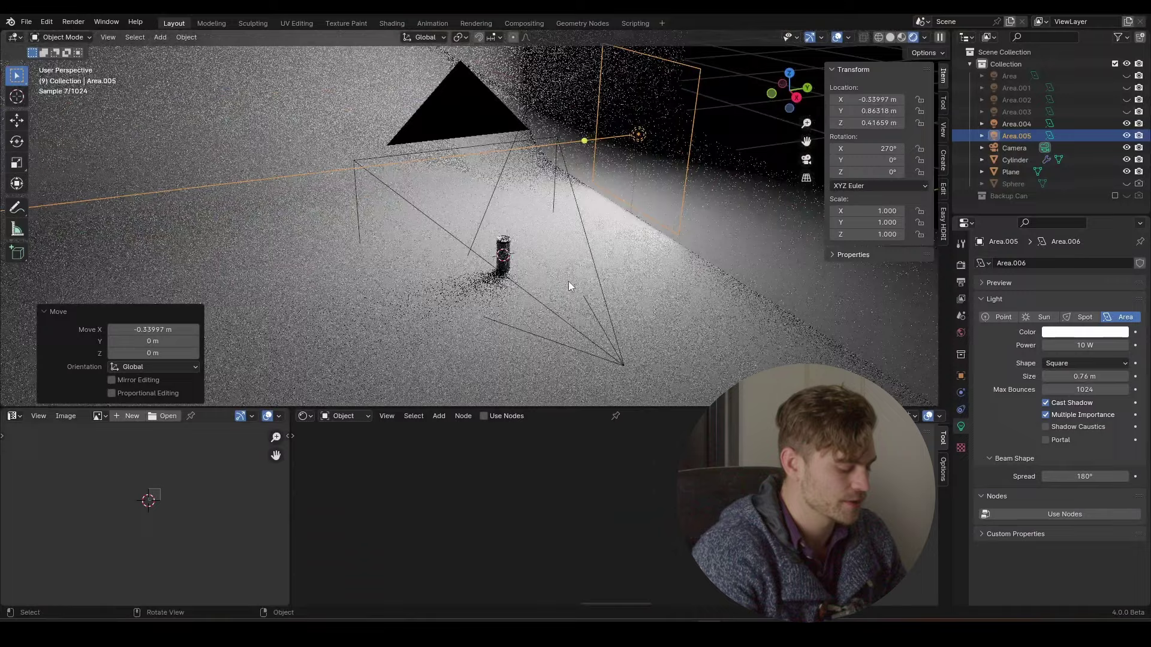
pyautogui.press('KP_0')
pyautogui.scroll(4, 525, 260)
pyautogui.press('g')
pyautogui.press('x')
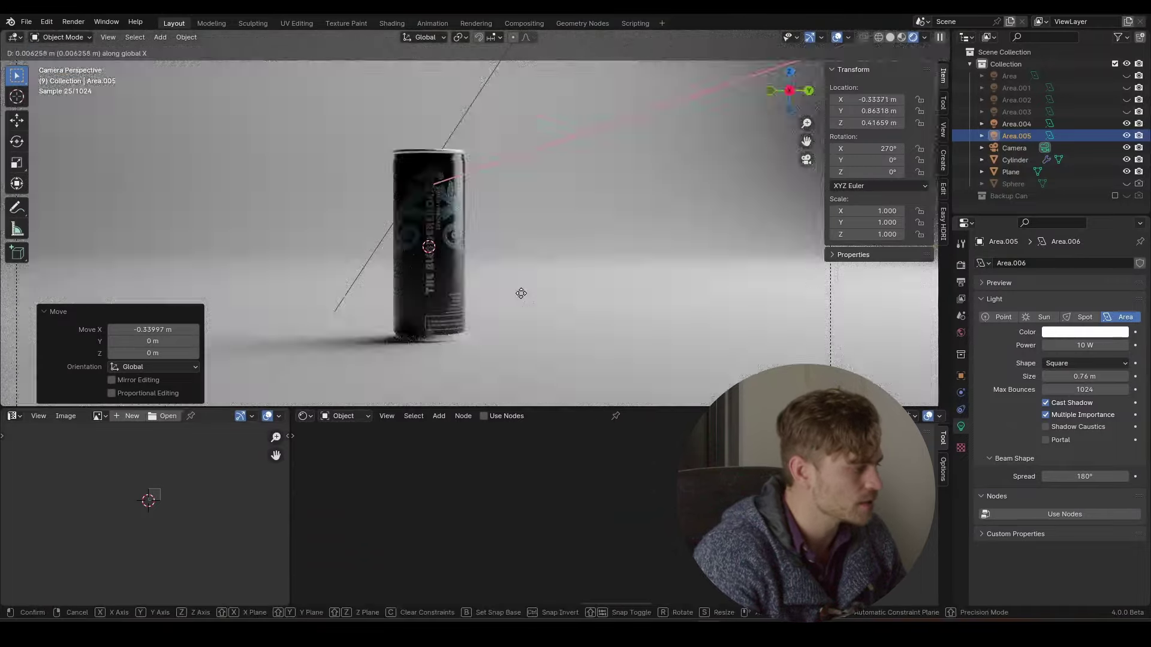
pyautogui.click(486, 215)
# Set the power of the first area light, above and behind the can, to 24.7 W
pyautogui.scroll(-3, 488, 216)
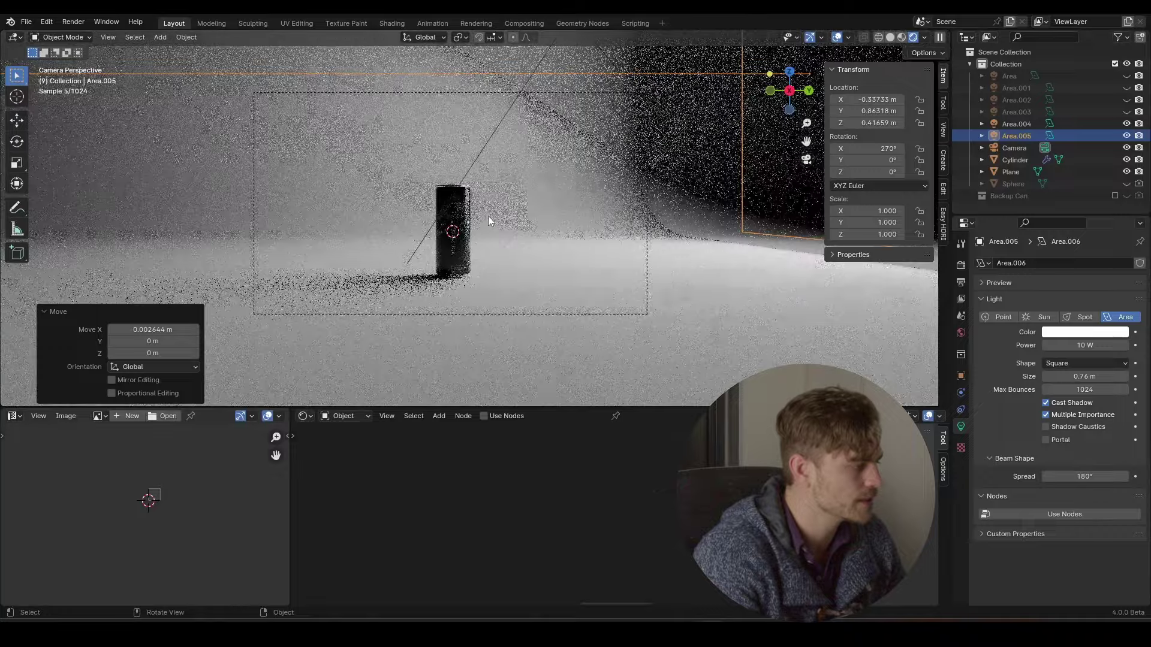
pyautogui.keyDown('shift'); pyautogui.moveTo(488, 216); pyautogui.dragTo(488, 261, button='middle'); pyautogui.keyUp('shift')
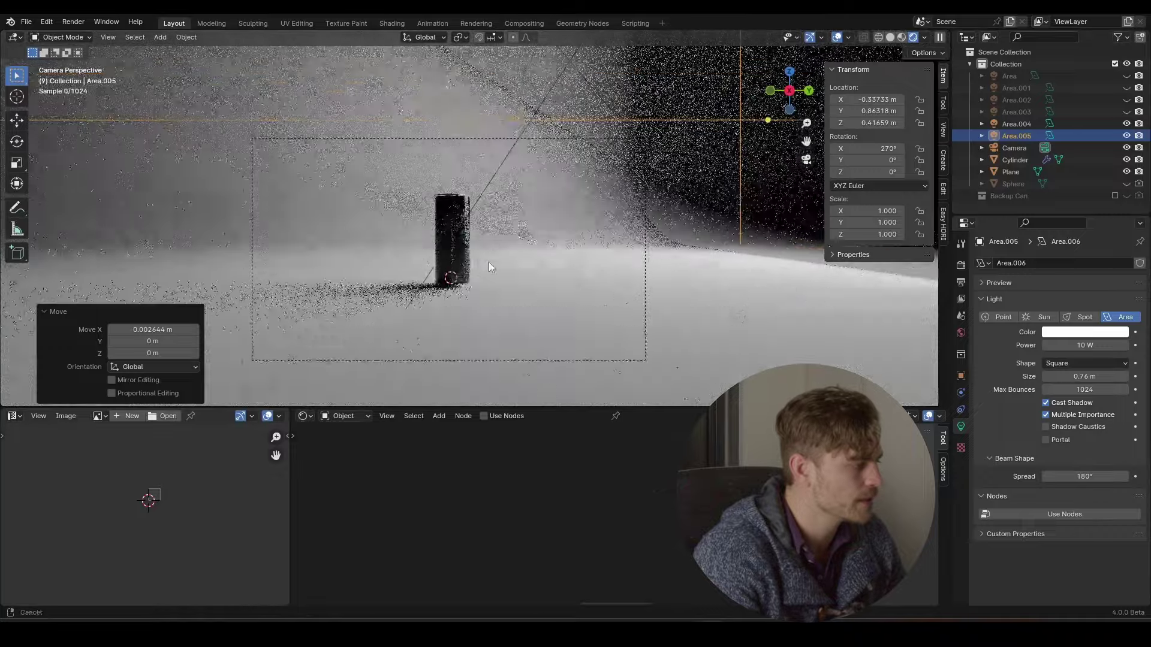
pyautogui.click(574, 57)
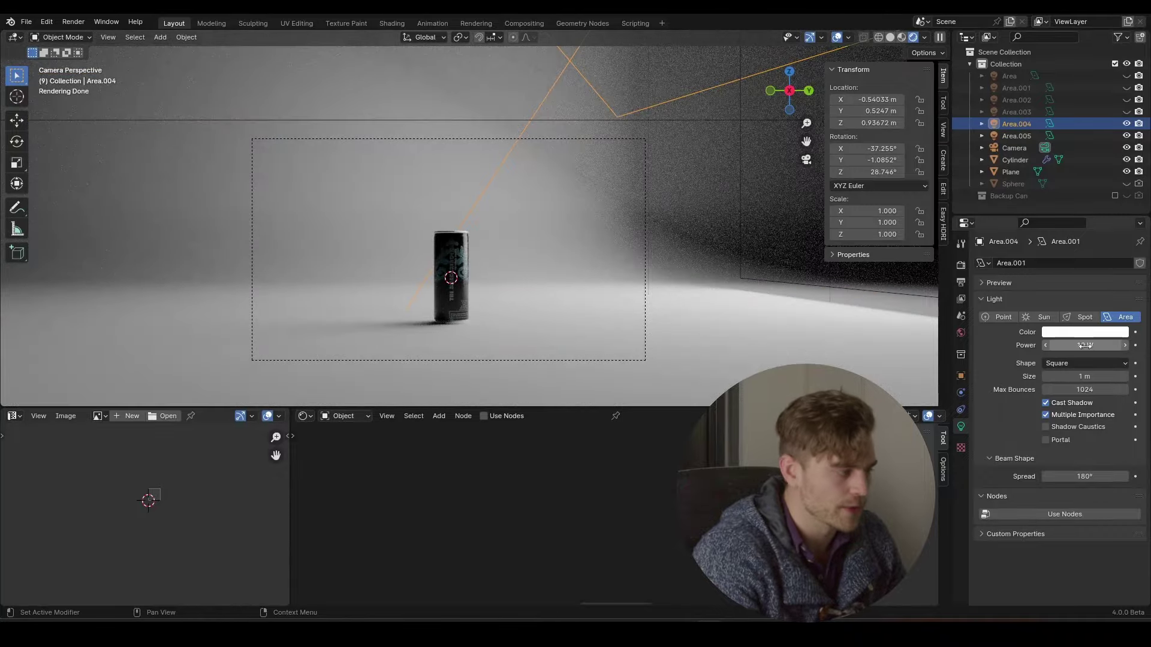
pyautogui.moveTo(1086, 345)
pyautogui.mouseDown()
pyautogui.moveTo(1074, 346)
pyautogui.moveTo(1115, 345)
pyautogui.moveTo(1097, 345)
pyautogui.mouseUp()
# Move the camera about 0.18 m closer to the can along its local Z and lower it about 0.022 m
pyautogui.scroll(2, 530, 332)
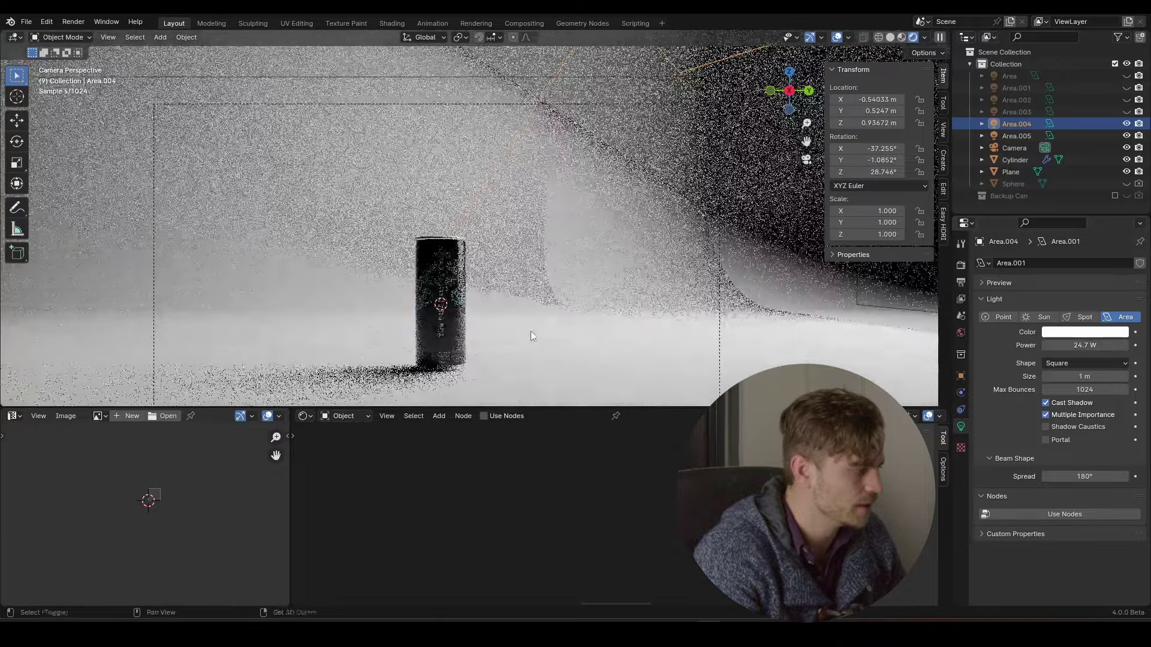
pyautogui.keyDown('shift'); pyautogui.moveTo(530, 331); pyautogui.dragTo(534, 279, button='middle'); pyautogui.keyUp('shift')
pyautogui.scroll(-1, 534, 279)
pyautogui.click(509, 75)
pyautogui.press('g')
pyautogui.press('z')
pyautogui.press('z')
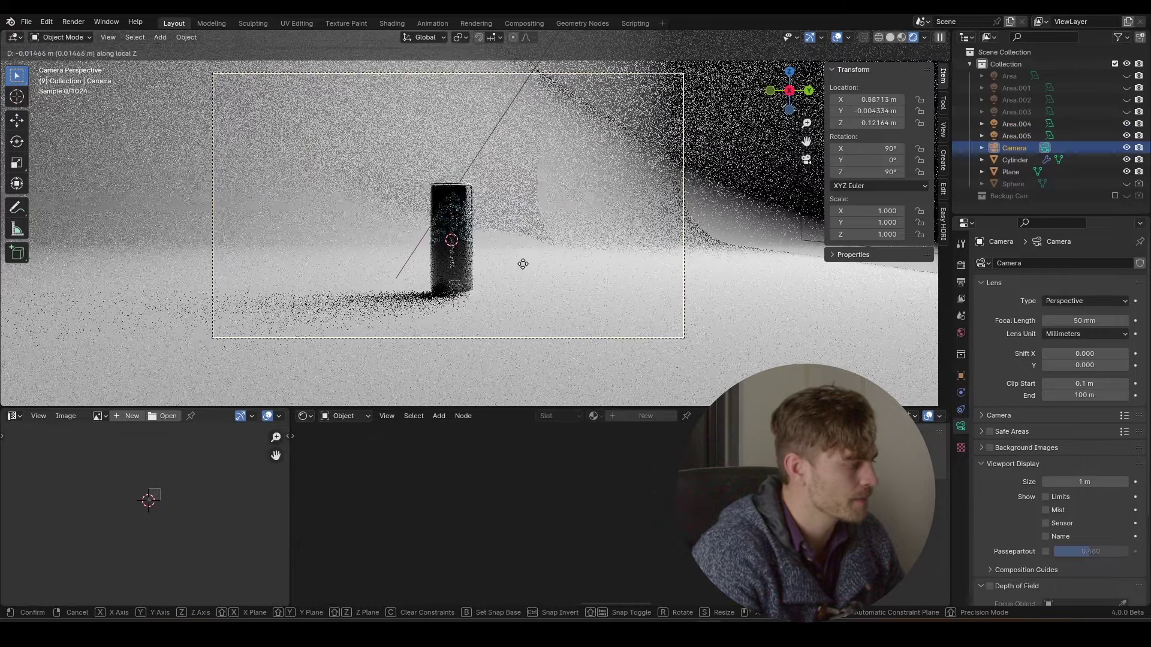
pyautogui.click(520, 248)
pyautogui.press('g')
pyautogui.press('z')
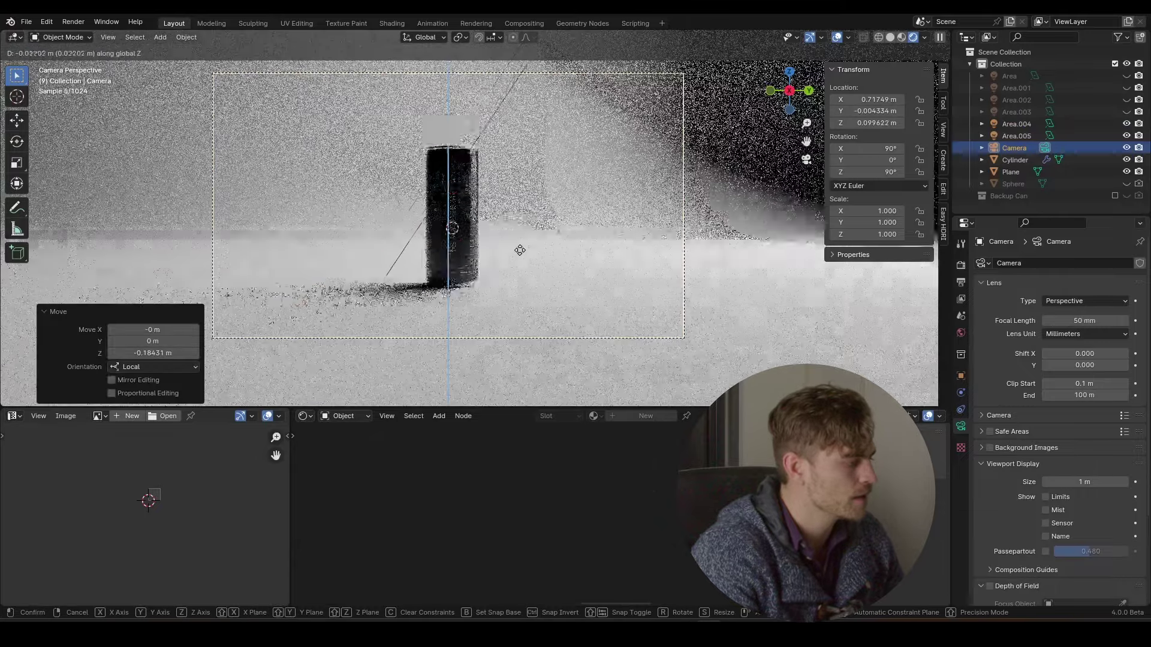
pyautogui.click(500, 232)
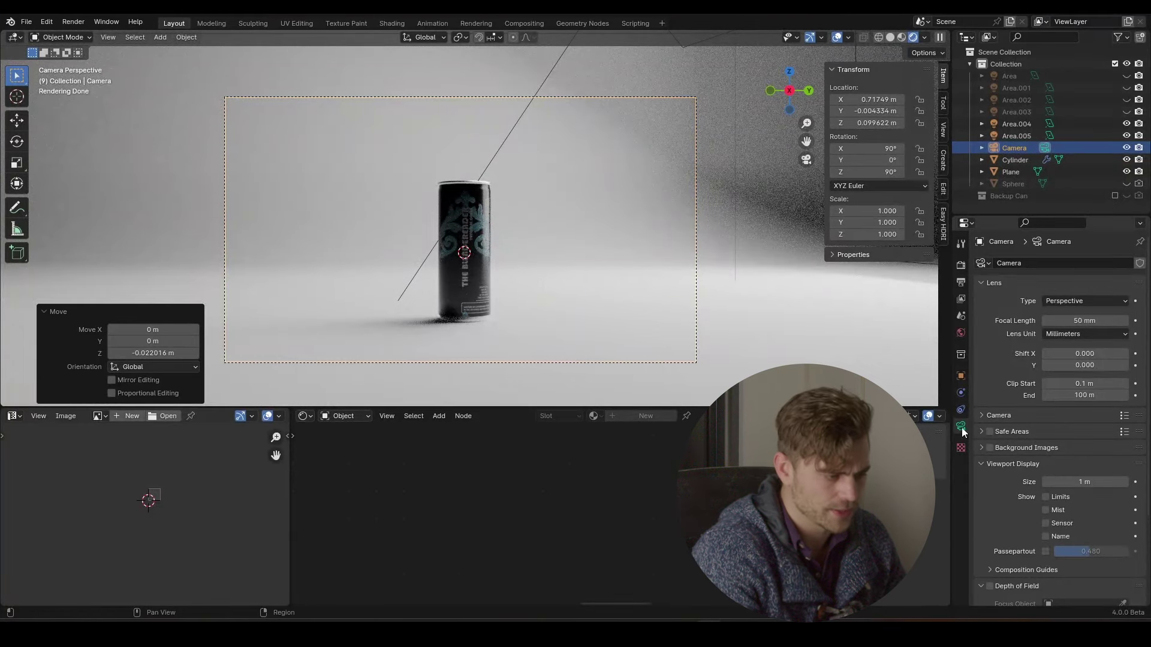
# Show the camera's Center composition guide and shift the camera about 0.005 m along Y to centre the can
pyautogui.scroll(-5, 1031, 368)
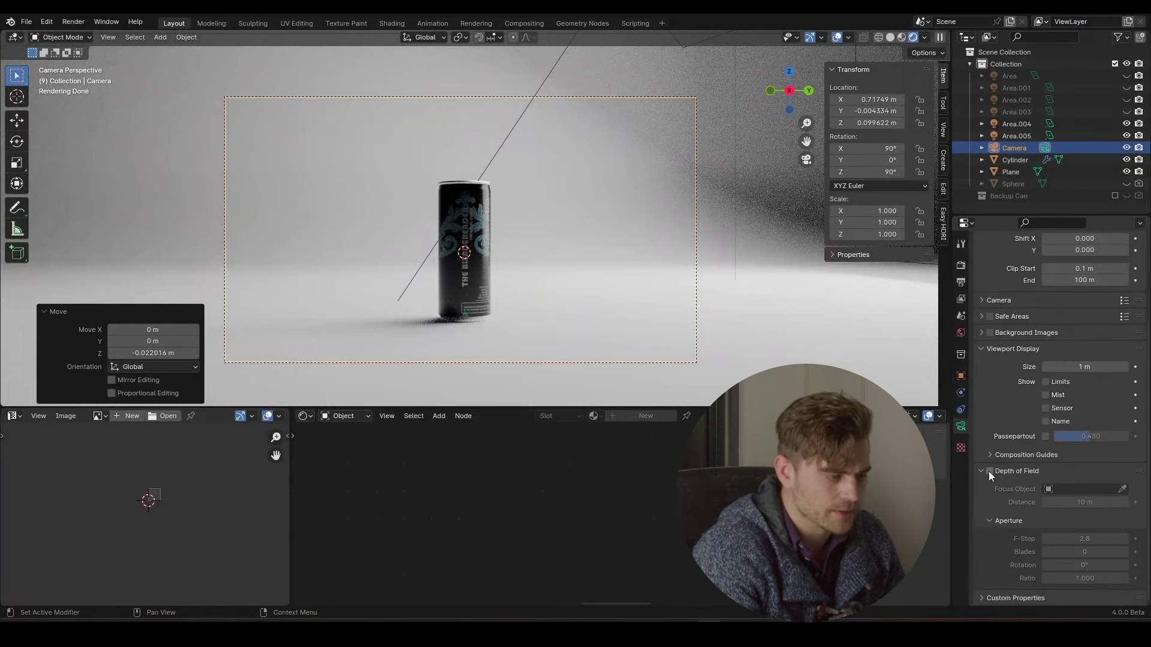
pyautogui.click(994, 455)
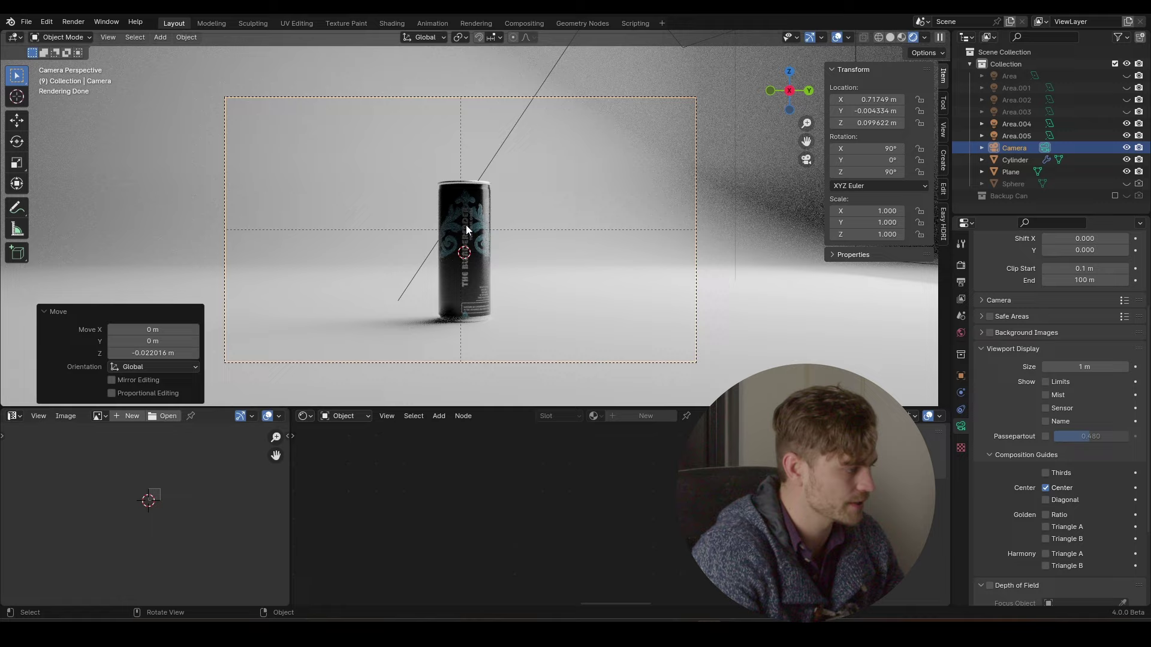
pyautogui.scroll(3, 466, 230)
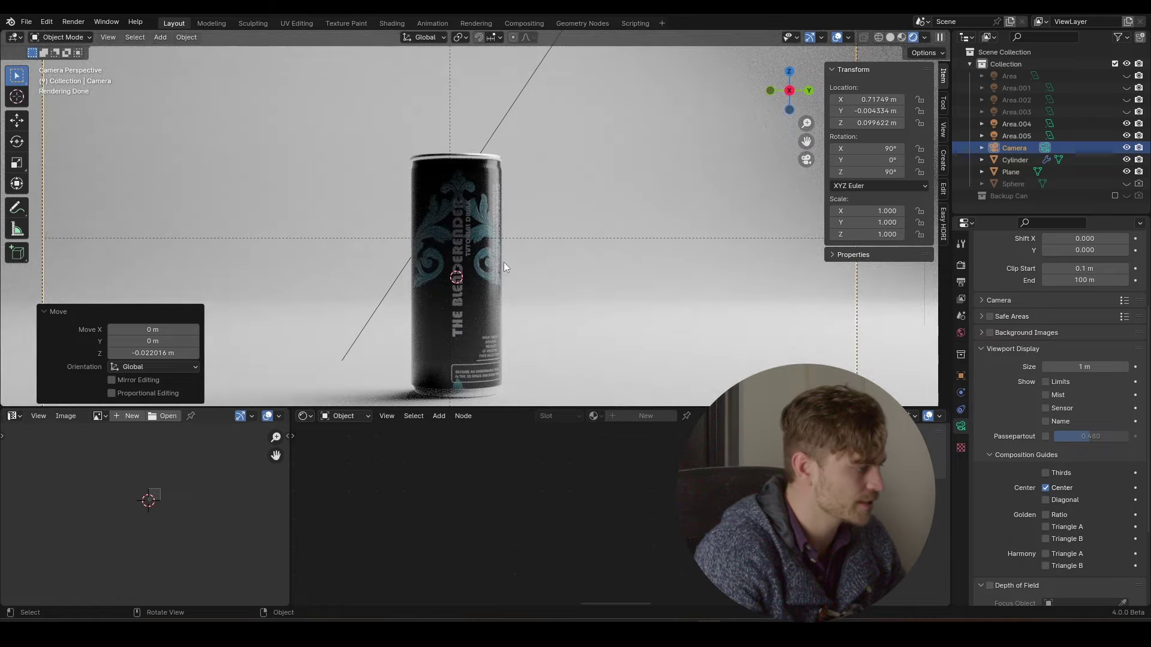
pyautogui.press('g')
pyautogui.press('x')
pyautogui.press('y')
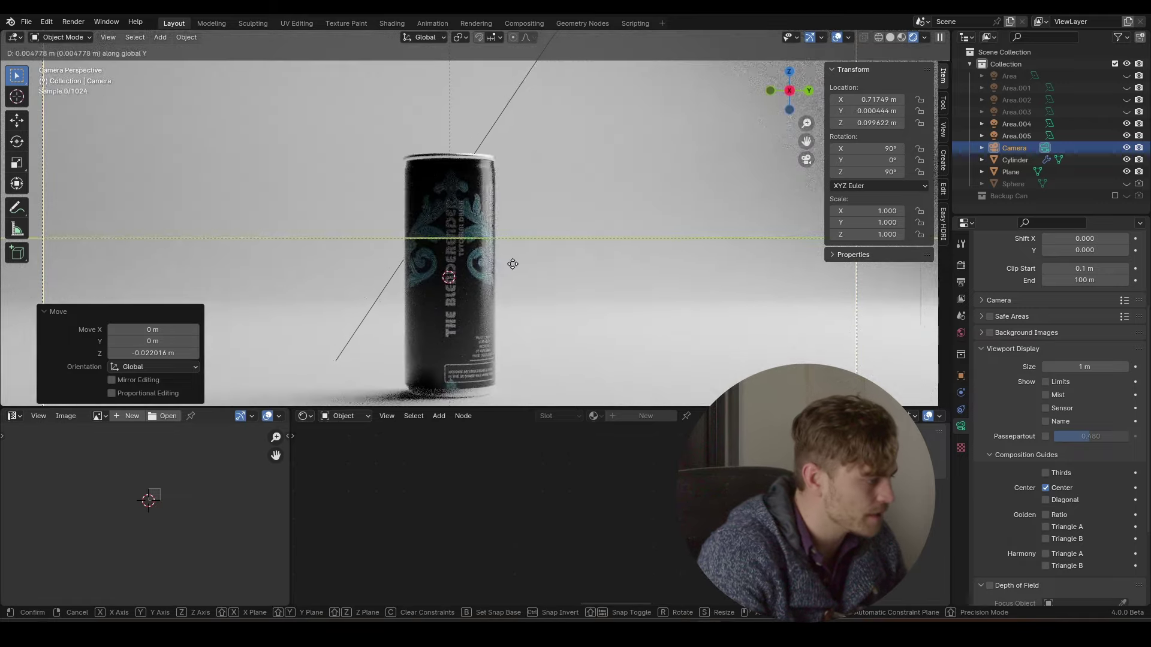
pyautogui.moveTo(514, 266)
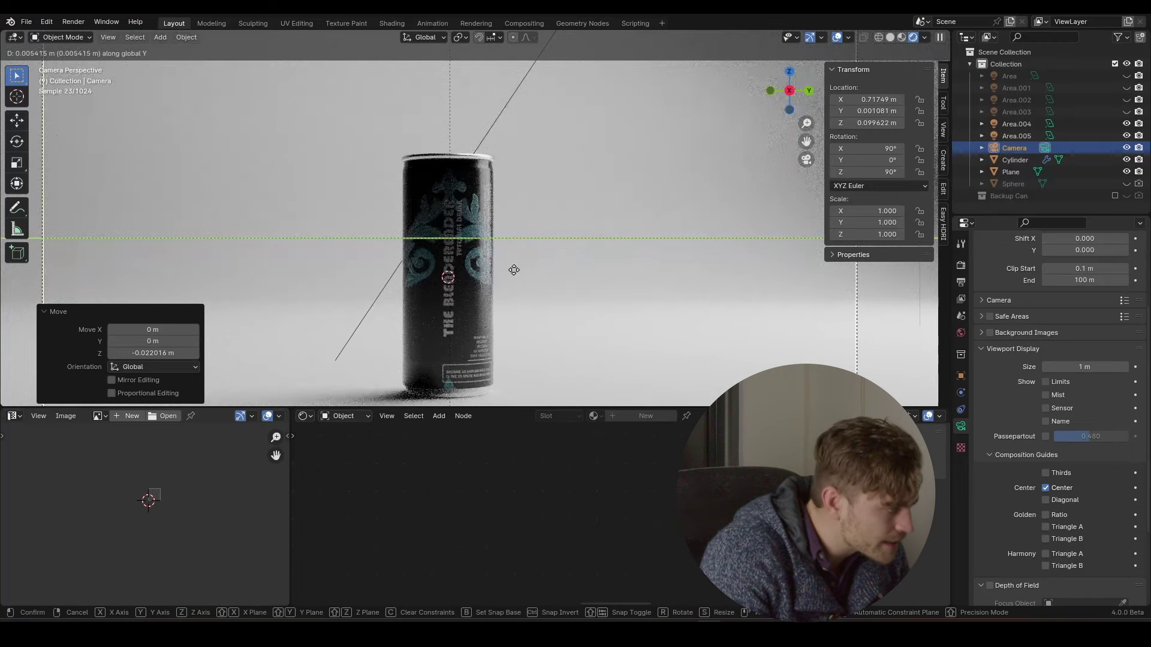
pyautogui.click(513, 270)
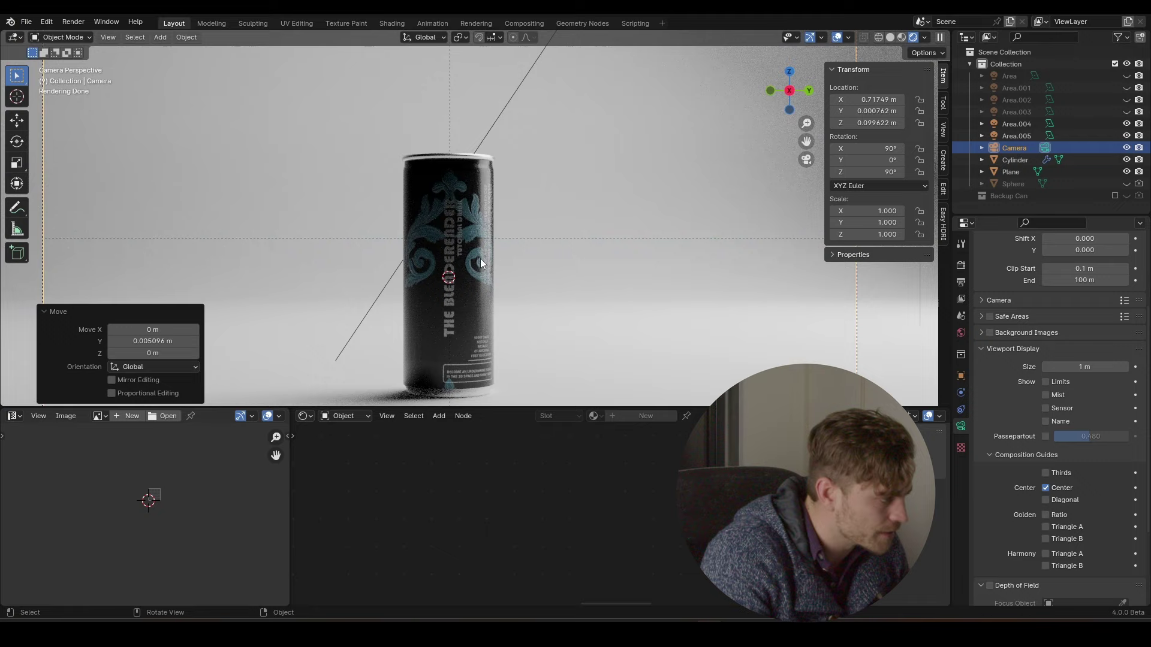
# Enable the camera's passepartout at 1.000 and replace the Center composition guide with Thirds
pyautogui.scroll(-3, 480, 258)
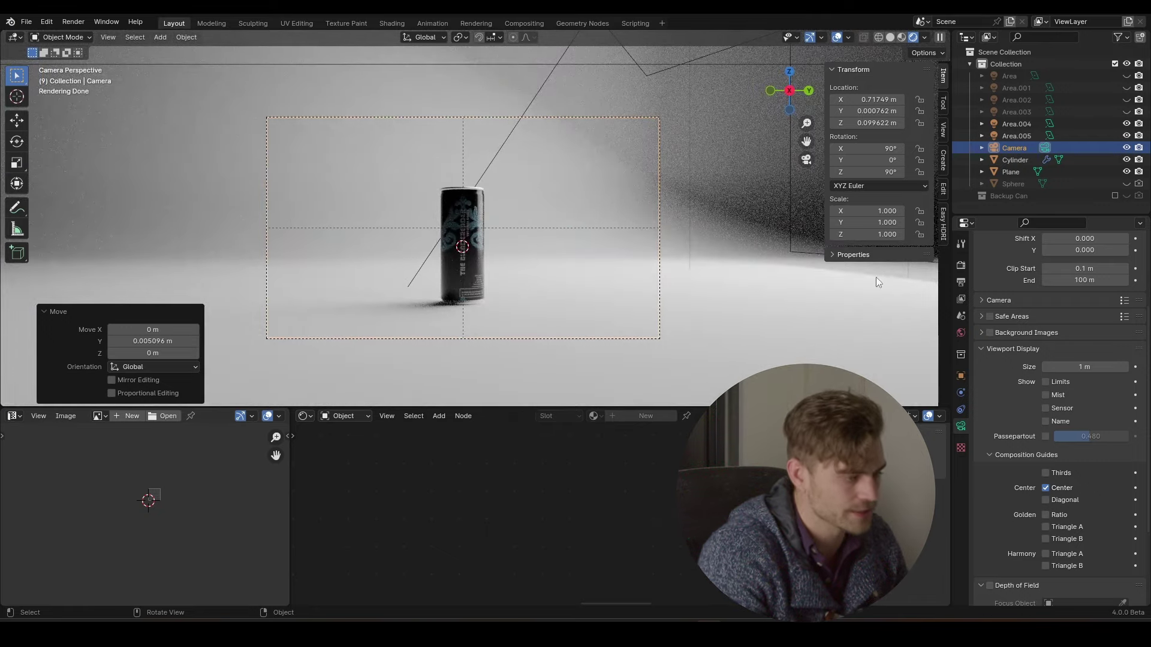
pyautogui.scroll(2, 1015, 356)
pyautogui.scroll(-3, 1044, 317)
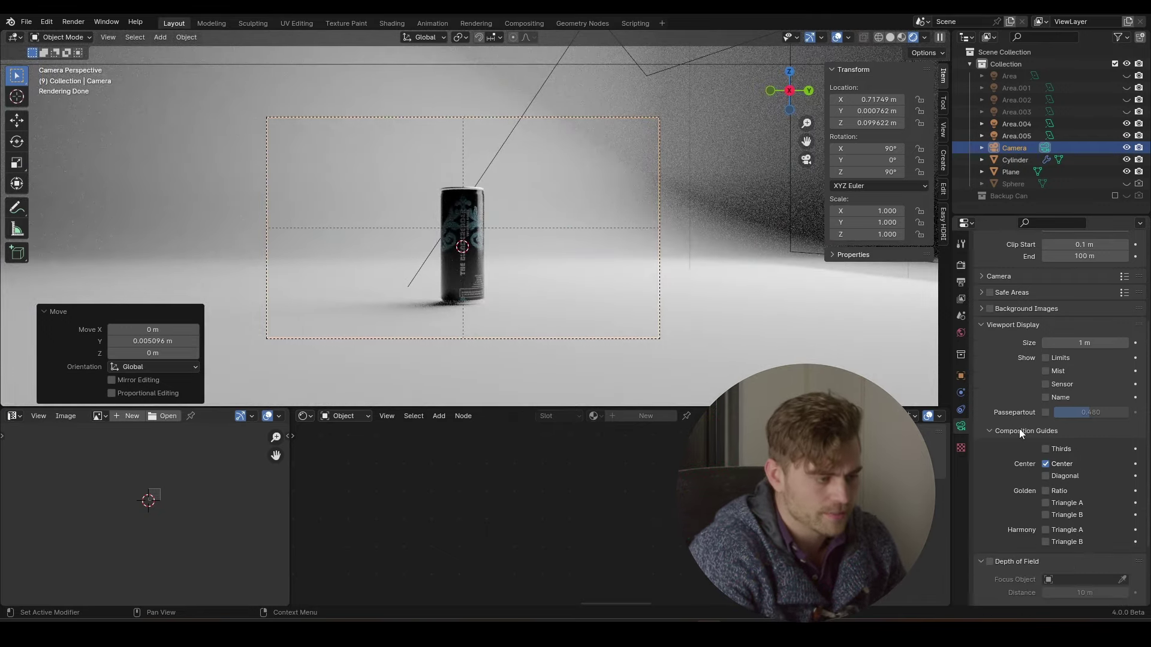
pyautogui.click(1045, 412)
pyautogui.moveTo(1077, 412); pyautogui.dragTo(1127, 413)
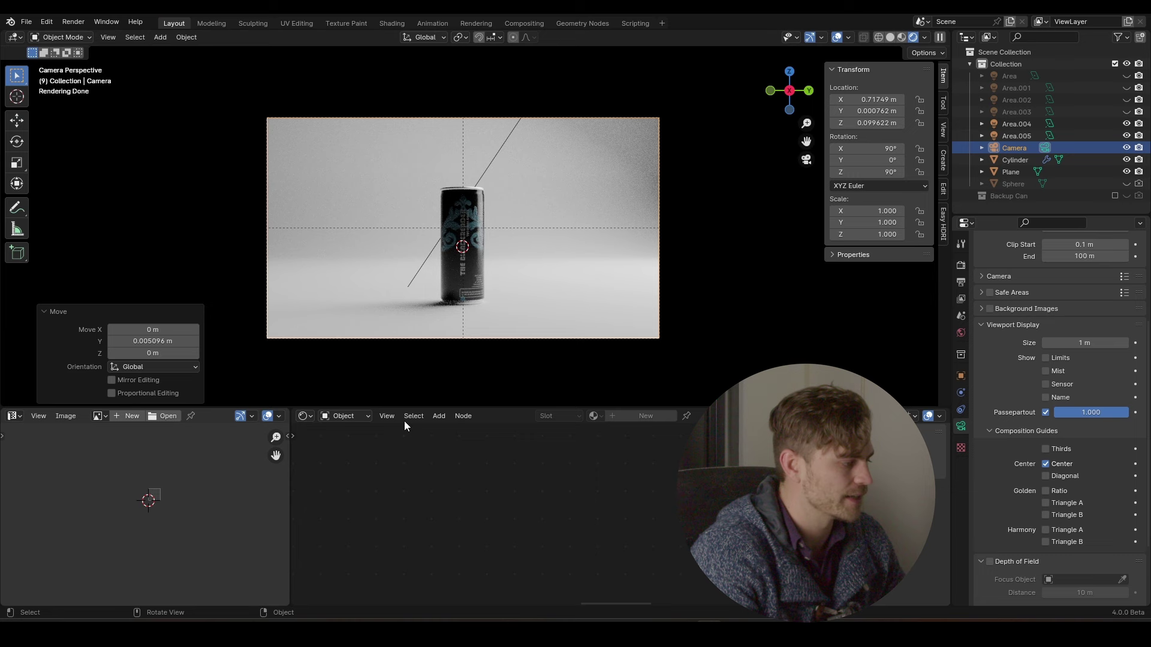
pyautogui.scroll(-2, 1054, 450)
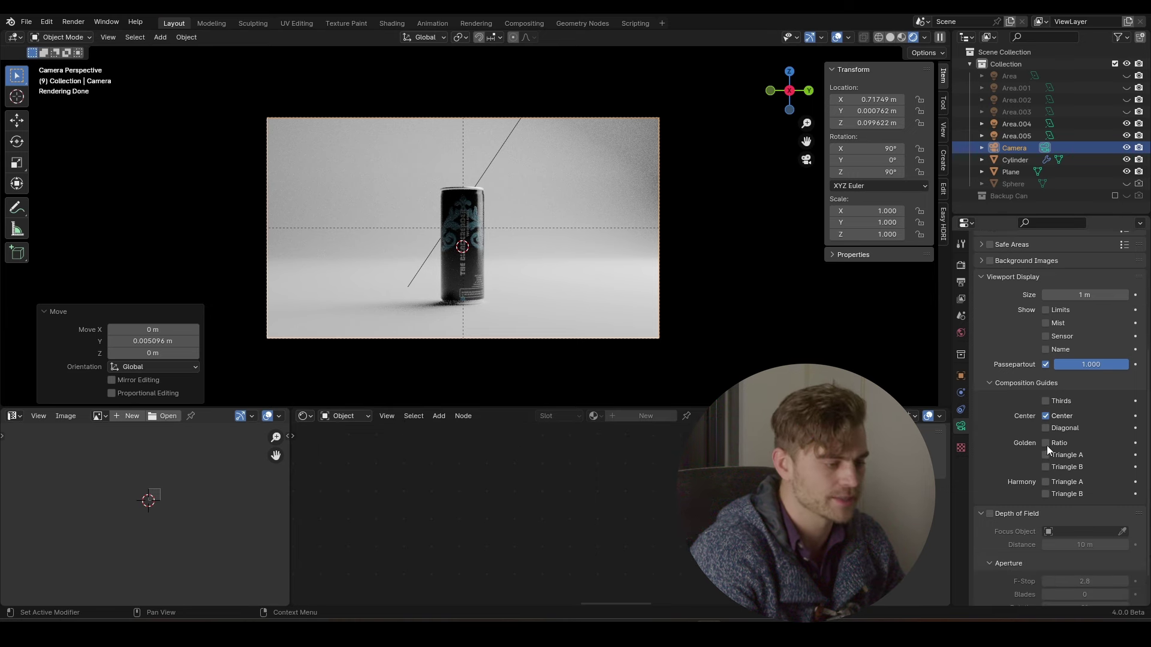
pyautogui.click(1045, 401)
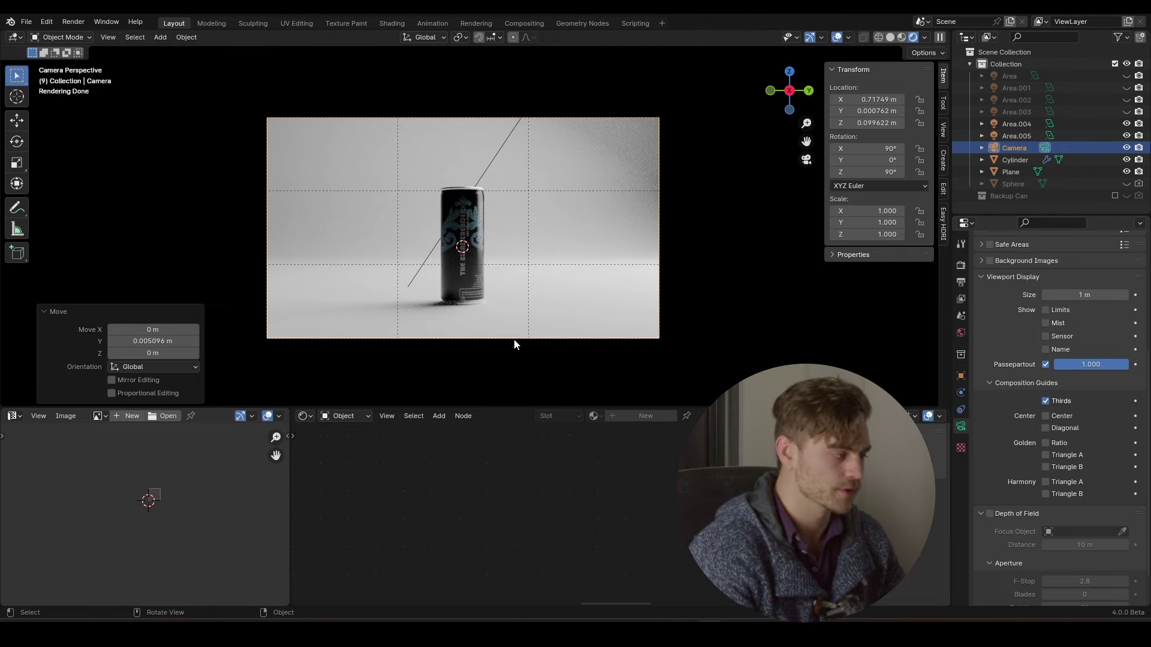
# Duplicate the can and place the copy about 0.52 m behind the original along negative X
pyautogui.click(467, 224)
pyautogui.moveTo(473, 262); pyautogui.dragTo(644, 284, button='middle')
pyautogui.hotkey('shift', 'd')
pyautogui.press('x')
pyautogui.click(503, 254)
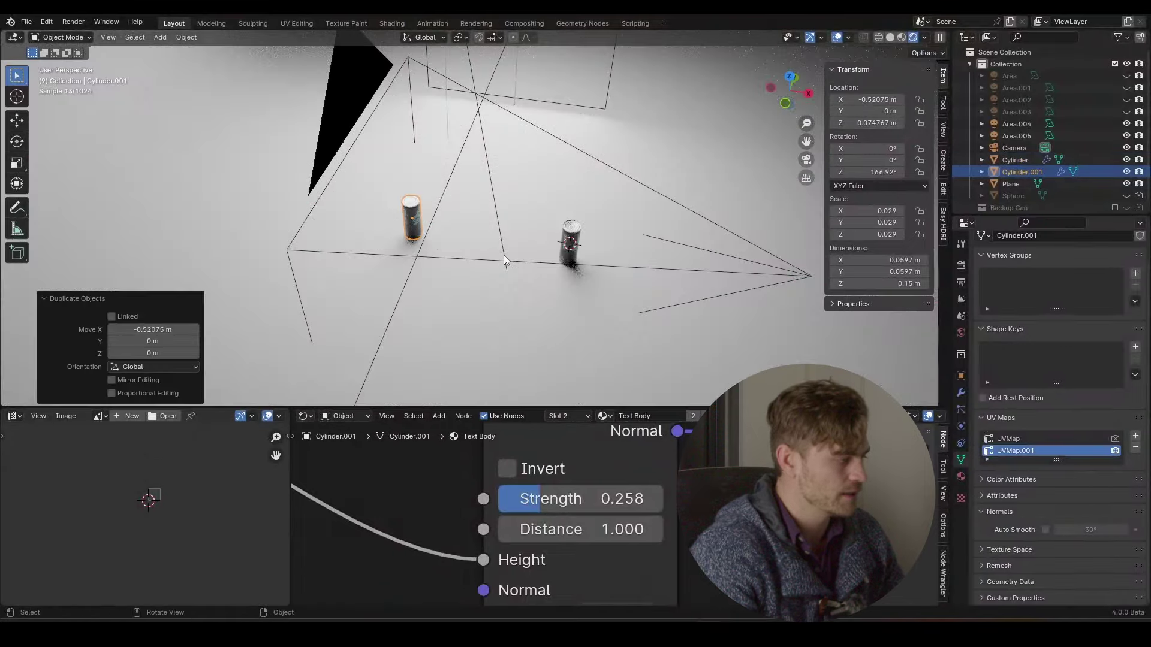
# Move the duplicate can about 0.145 m along Y, near the camera frame's right-hand thirds line
pyautogui.press('KP_0')
pyautogui.press('g')
pyautogui.press('y')
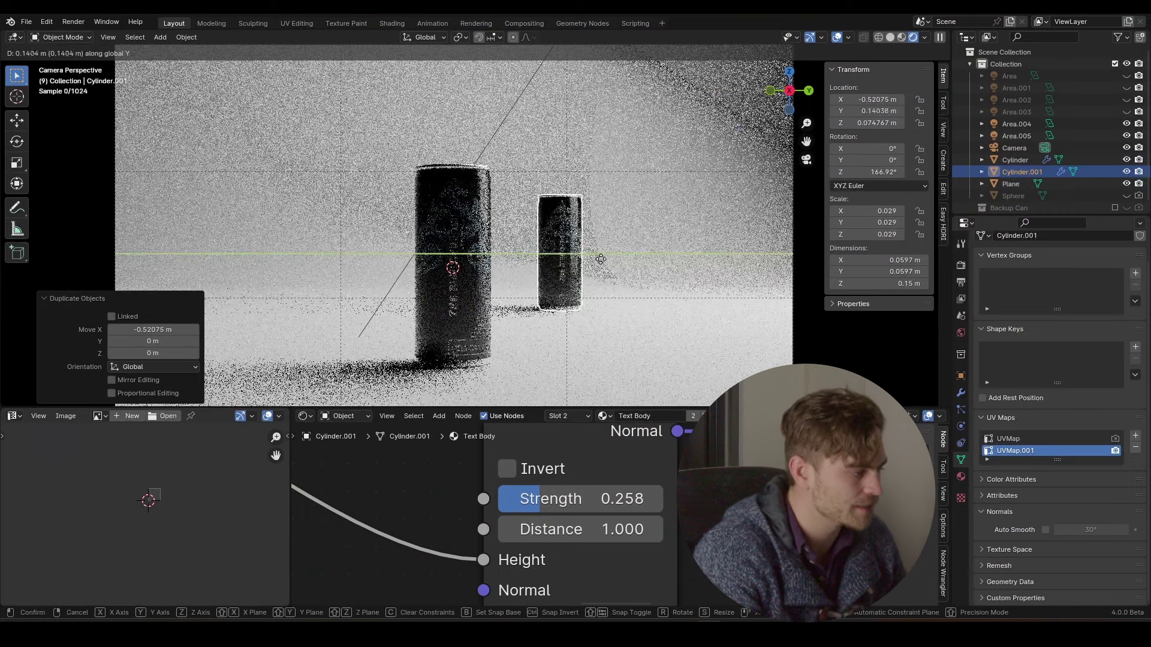
pyautogui.click(610, 268)
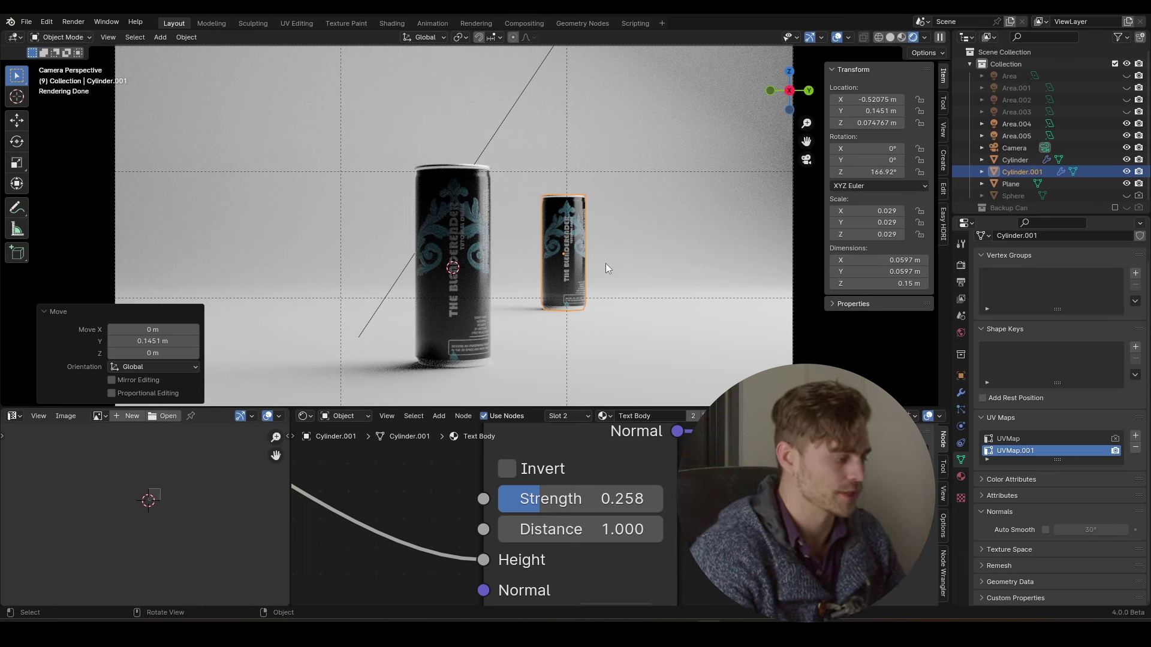
# Enlarge the shader editor and make the duplicate can's Text Body material a single-user copy
pyautogui.moveTo(635, 406); pyautogui.dragTo(635, 287)
pyautogui.scroll(-6, 633, 410)
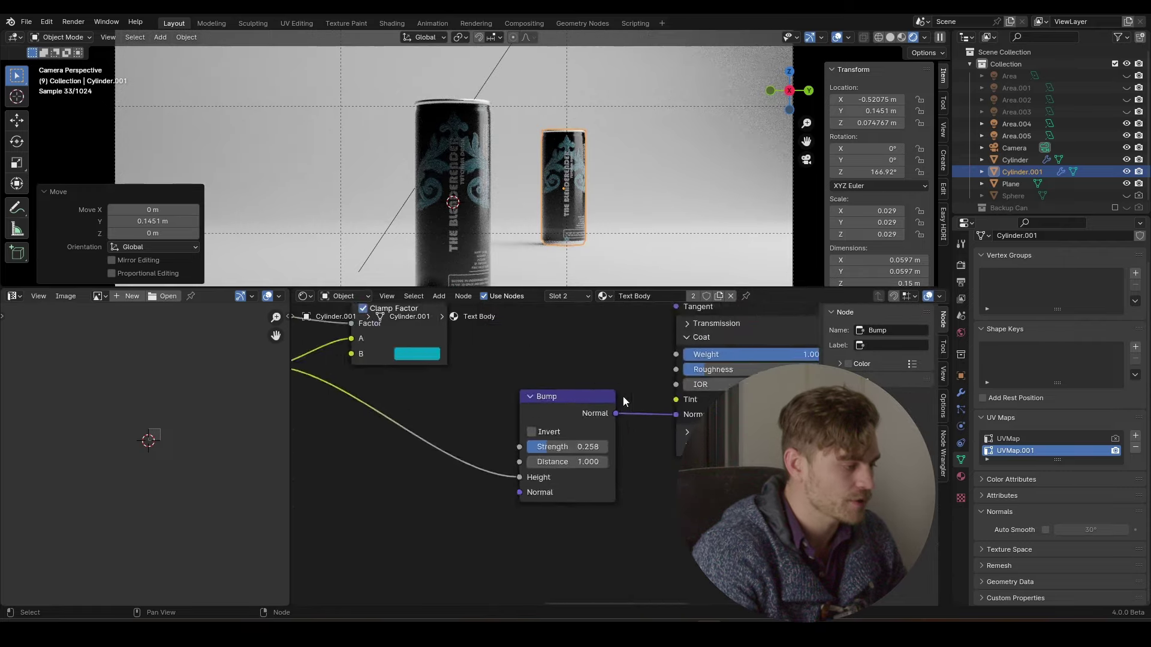
pyautogui.scroll(-5, 623, 396)
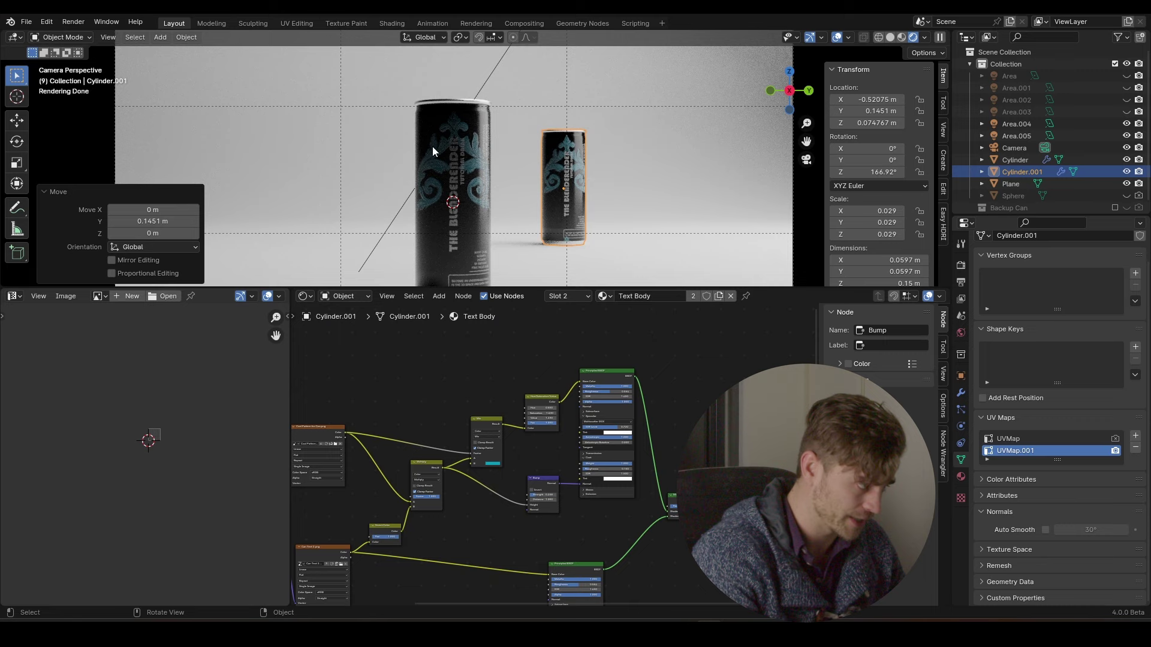
pyautogui.click(719, 296)
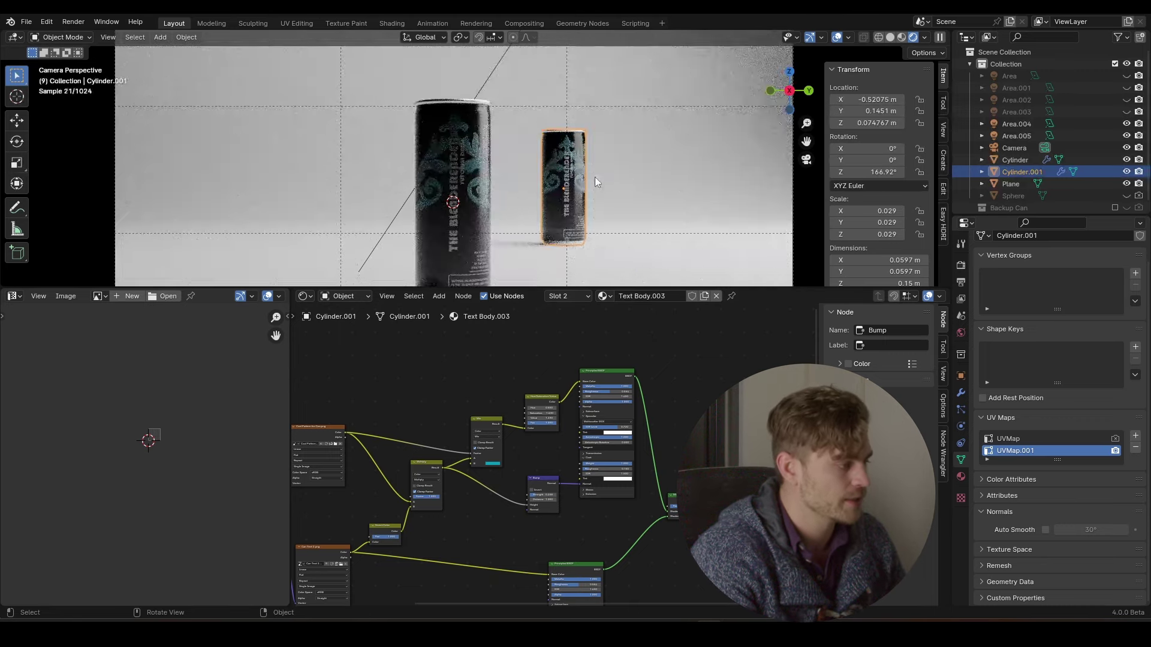
# Insert a Mix Color node between the lower image texture and the lower Principled BSDF's Base Color in the duplicate can's material
pyautogui.scroll(2, 605, 198)
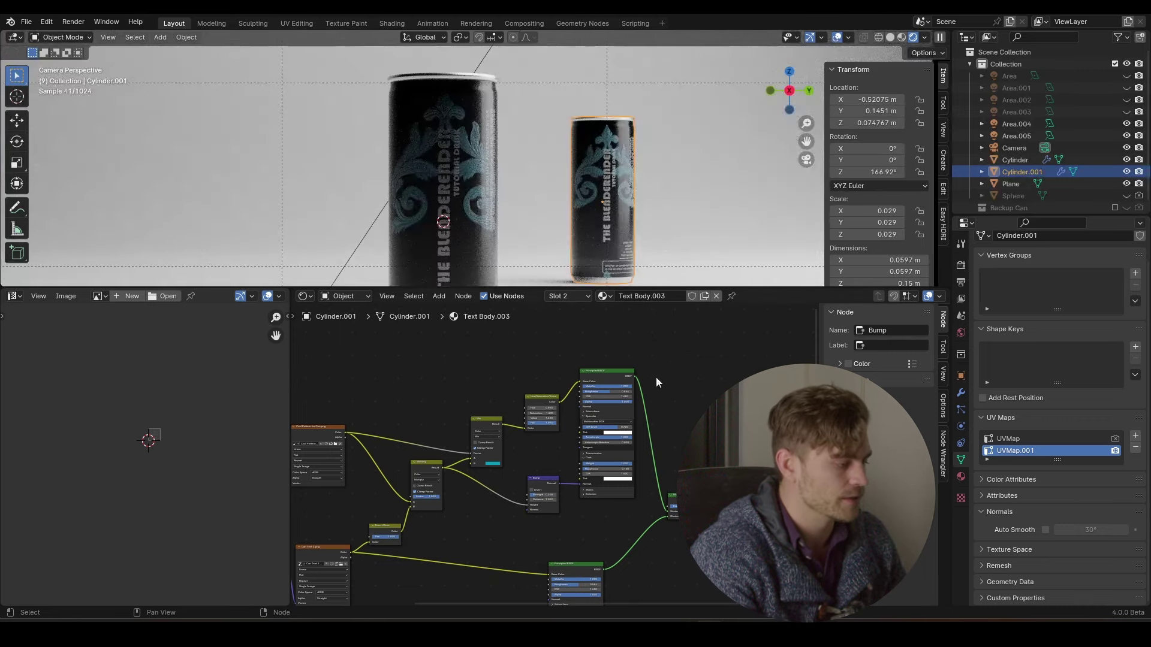
pyautogui.moveTo(656, 377); pyautogui.dragTo(637, 325, button='middle')
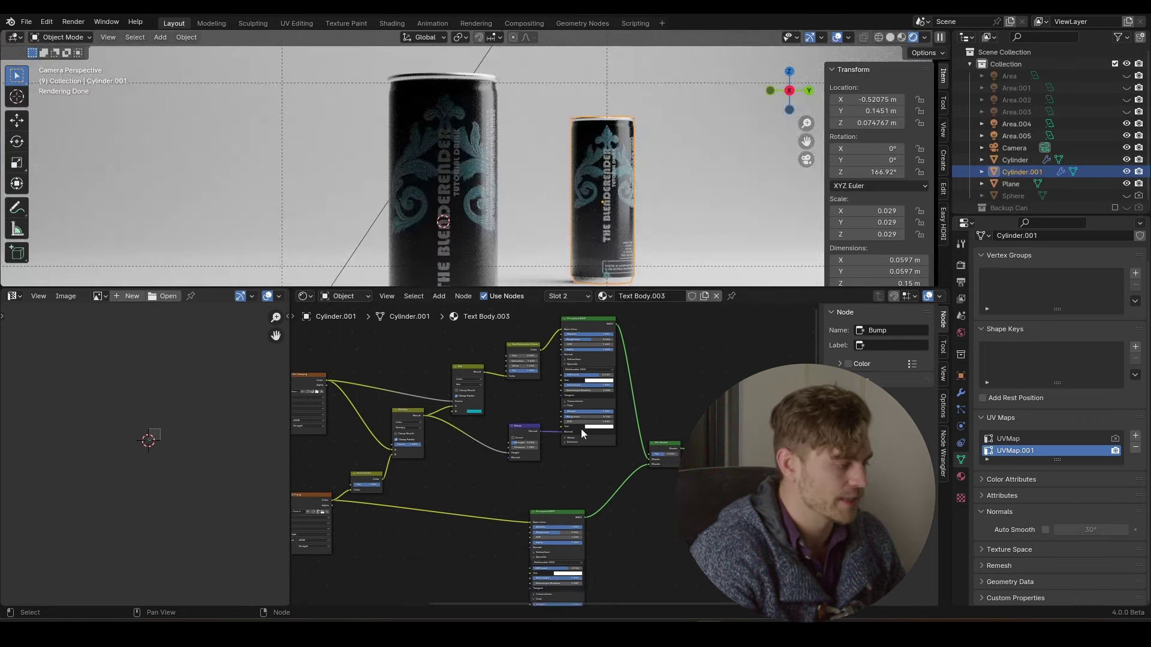
pyautogui.scroll(2, 615, 210)
pyautogui.keyDown('shift'); pyautogui.moveTo(659, 213); pyautogui.dragTo(553, 169, button='middle'); pyautogui.keyUp('shift')
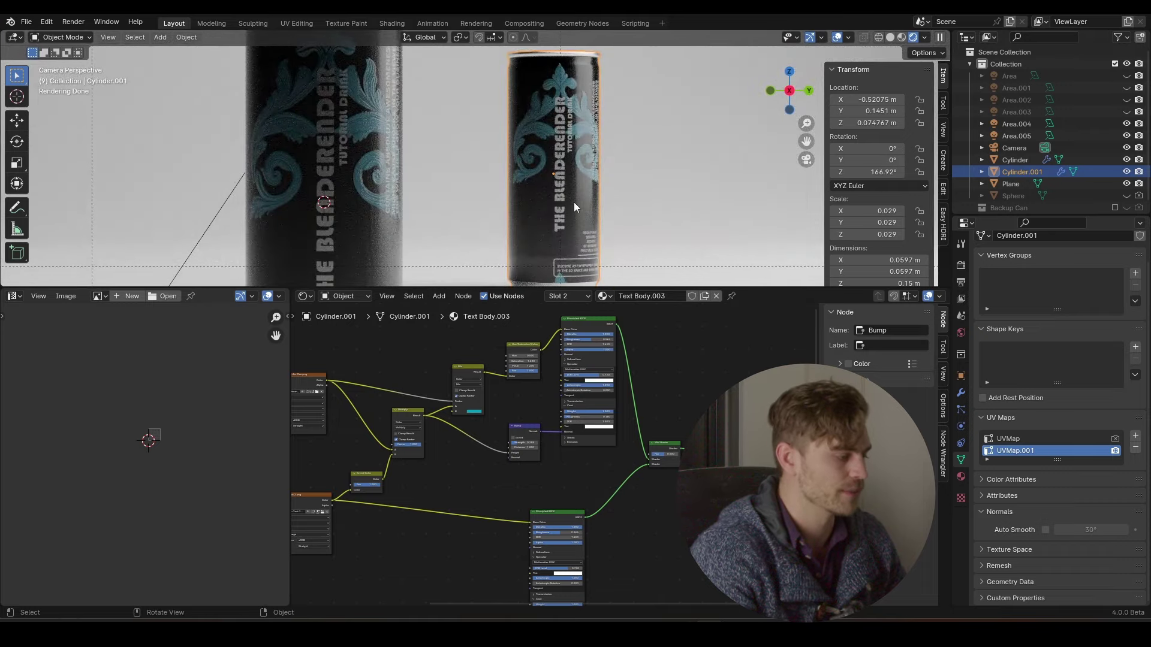
pyautogui.scroll(5, 549, 402)
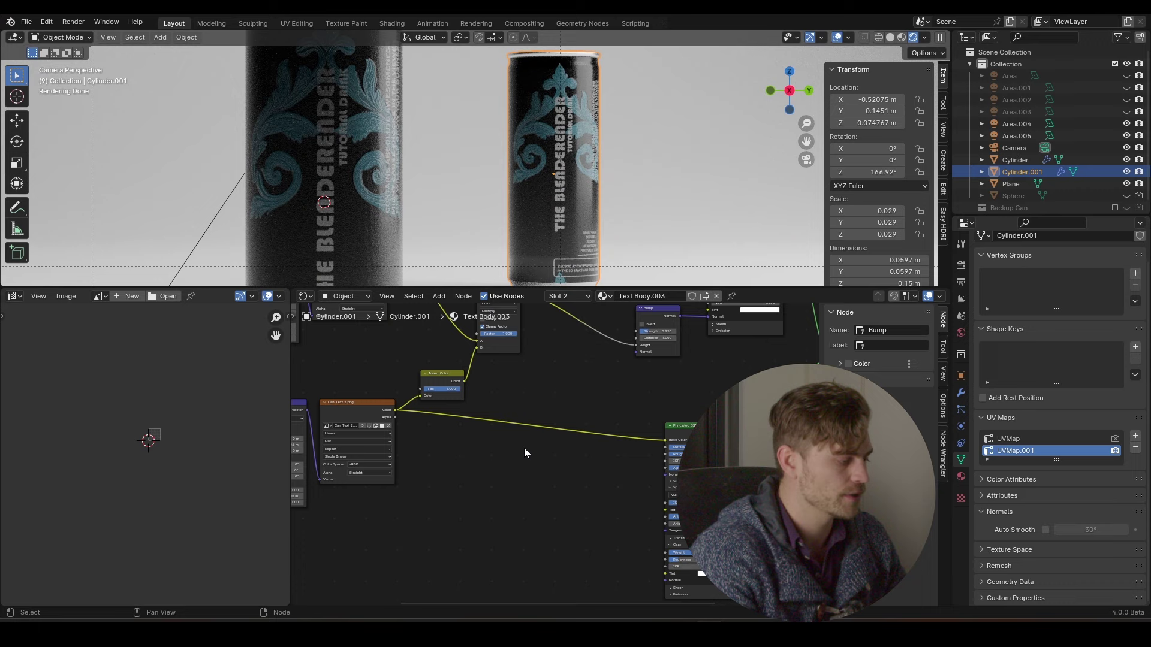
pyautogui.hotkey('shift', 'a')
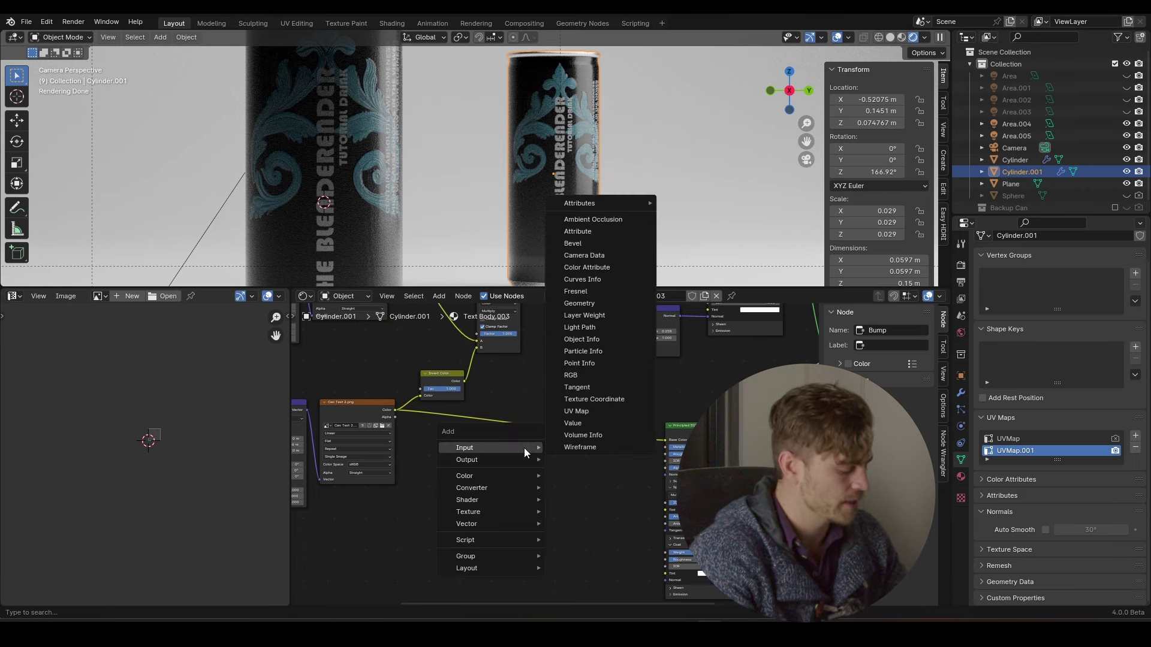
pyautogui.write('mi')
pyautogui.press('Return')
pyautogui.click(560, 414)
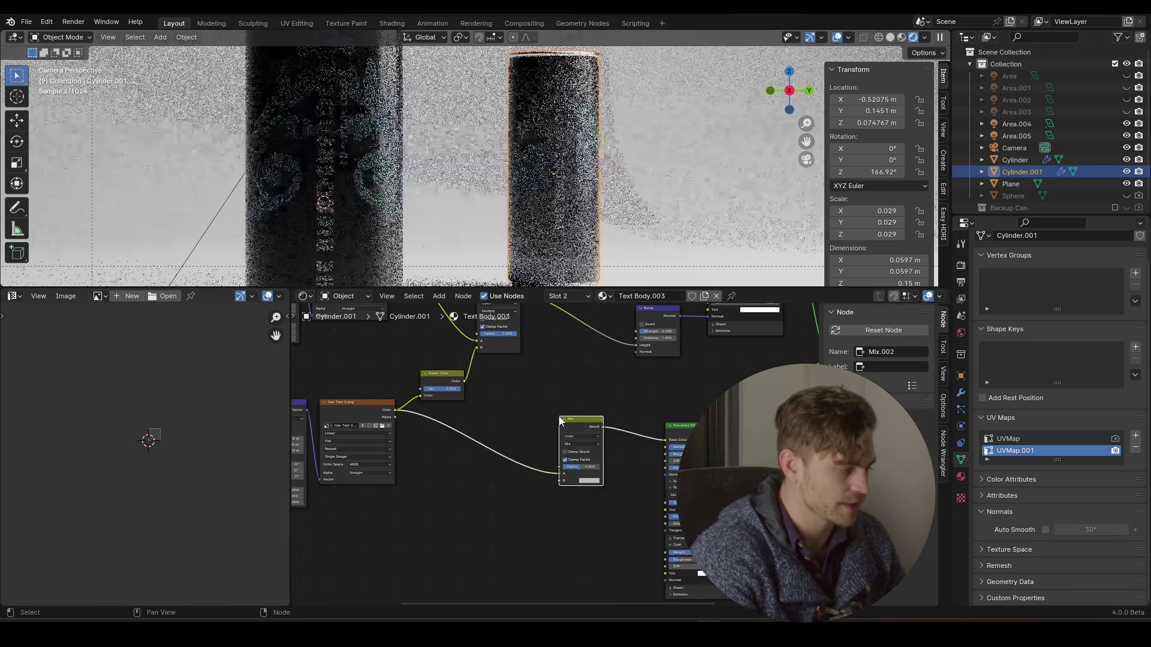
# Set the Mix node's B color to orange-red and its factor to 0.558 in the duplicate can's material
pyautogui.scroll(5, 554, 431)
pyautogui.moveTo(554, 430)
pyautogui.mouseDown(button='middle')
pyautogui.moveTo(524, 404)
pyautogui.moveTo(558, 452)
pyautogui.mouseUp(button='middle')
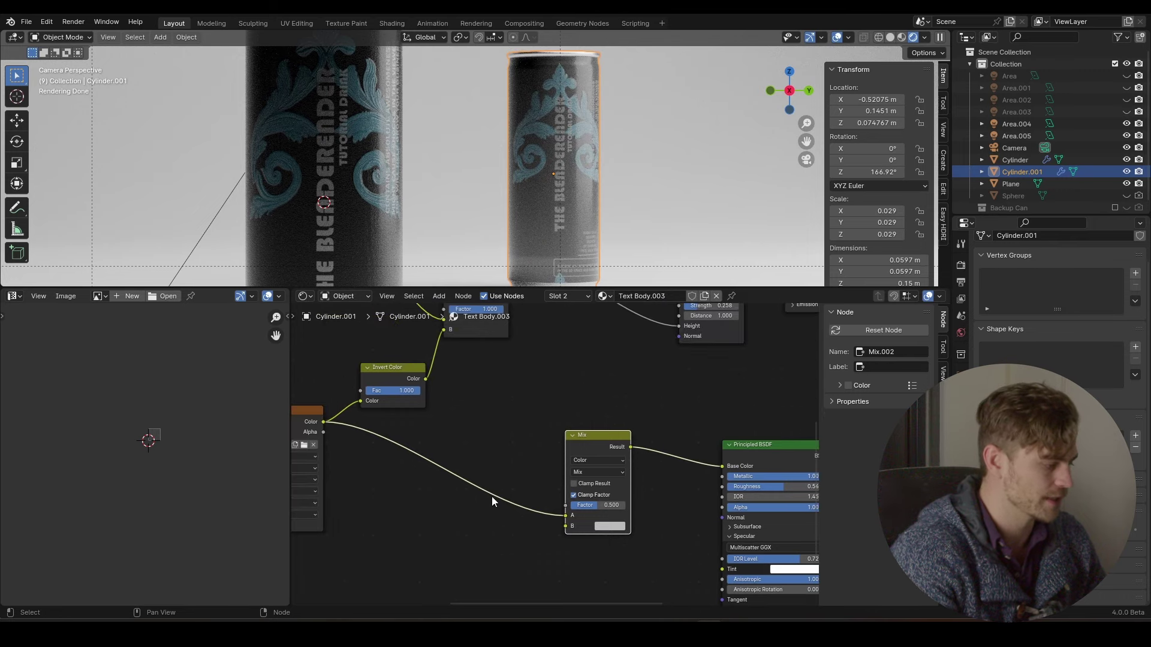
pyautogui.click(609, 526)
pyautogui.moveTo(637, 422); pyautogui.dragTo(629, 458)
pyautogui.keyDown('shift'); pyautogui.moveTo(575, 187); pyautogui.dragTo(638, 199, button='middle'); pyautogui.keyUp('shift')
pyautogui.scroll(5, 637, 199)
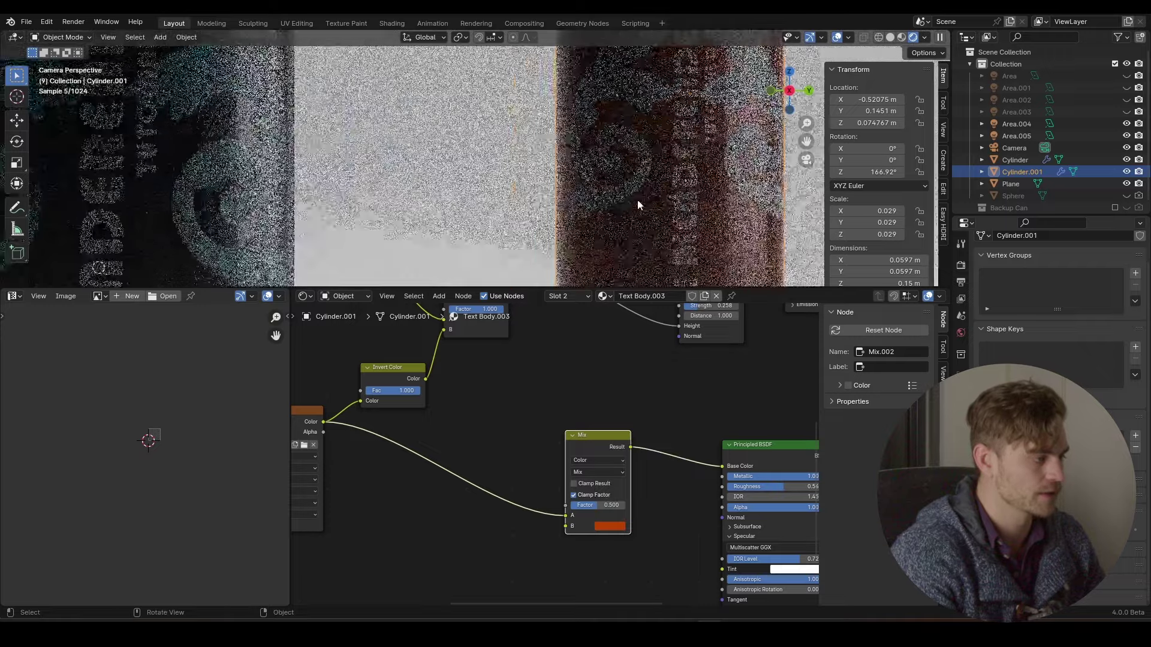
pyautogui.moveTo(606, 506)
pyautogui.mouseDown()
pyautogui.moveTo(570, 505)
pyautogui.moveTo(625, 505)
pyautogui.moveTo(601, 504)
pyautogui.mouseUp()
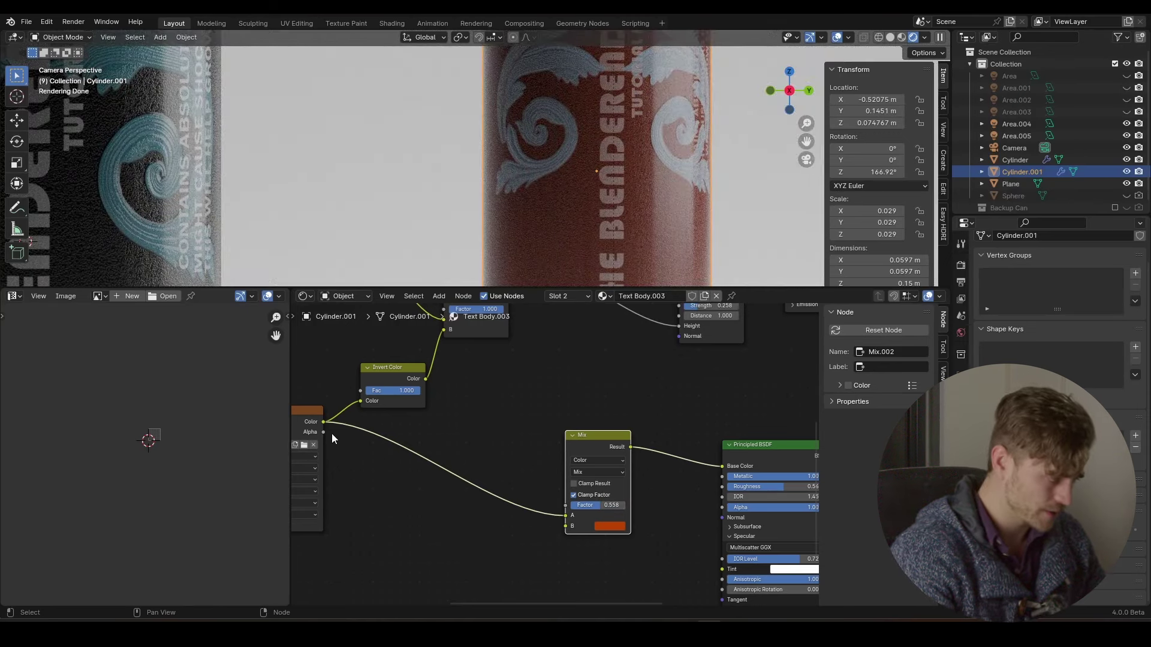
# Connect the Can Text 2.png texture's Color output to the Mix node's Factor input
pyautogui.moveTo(365, 448); pyautogui.dragTo(459, 464, button='middle')
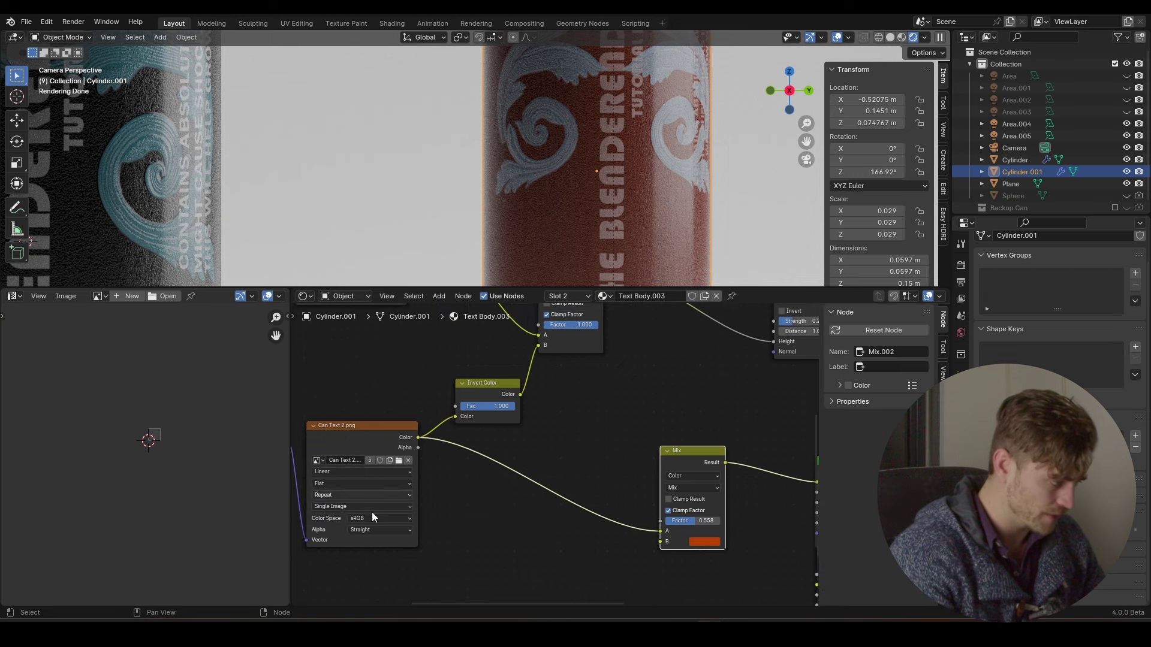
pyautogui.click(416, 443)
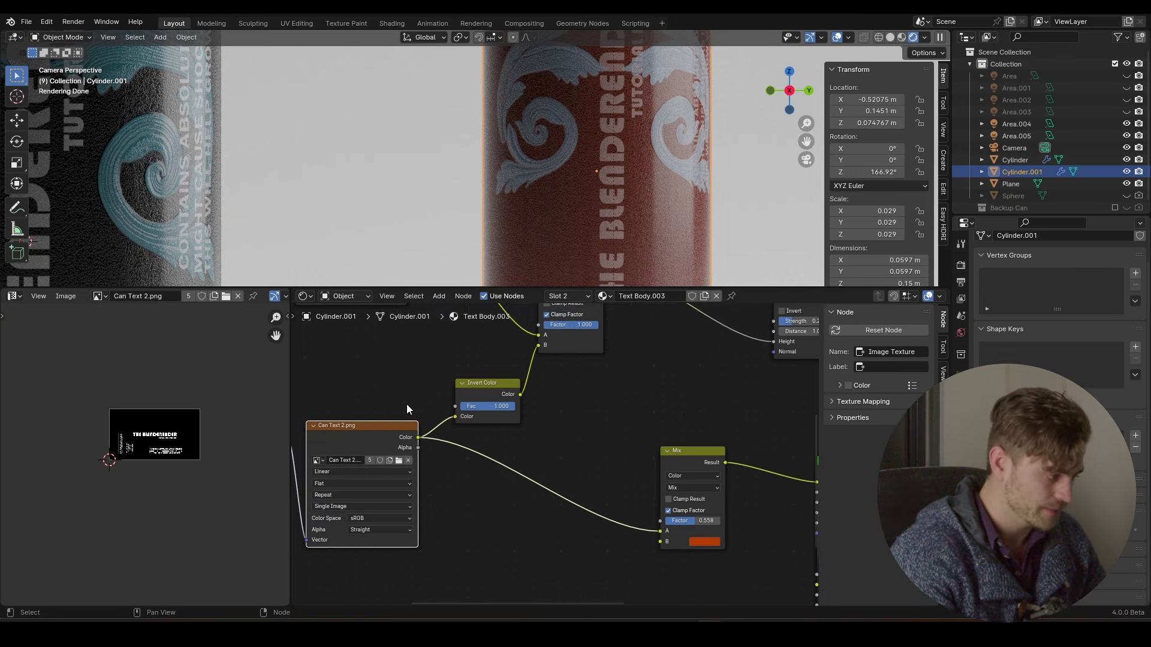
pyautogui.moveTo(418, 439); pyautogui.dragTo(667, 520)
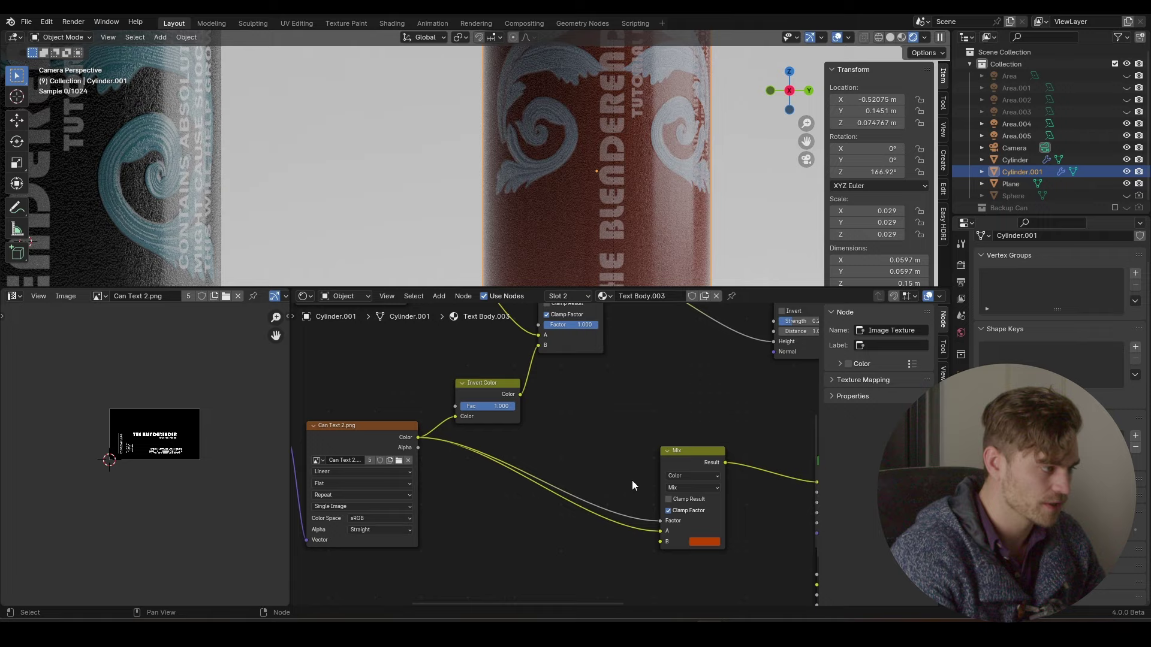
pyautogui.moveTo(629, 437); pyautogui.dragTo(525, 438, button='middle')
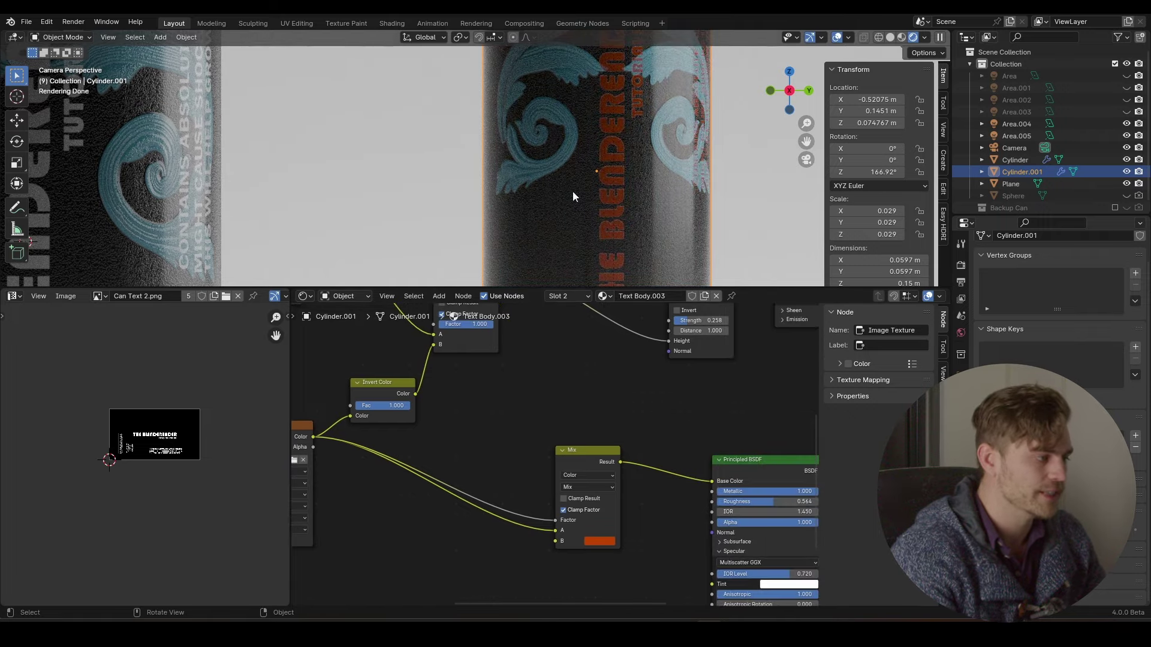
pyautogui.scroll(-3, 600, 205)
pyautogui.keyDown('shift'); pyautogui.moveTo(612, 204); pyautogui.dragTo(591, 210, button='middle'); pyautogui.keyUp('shift')
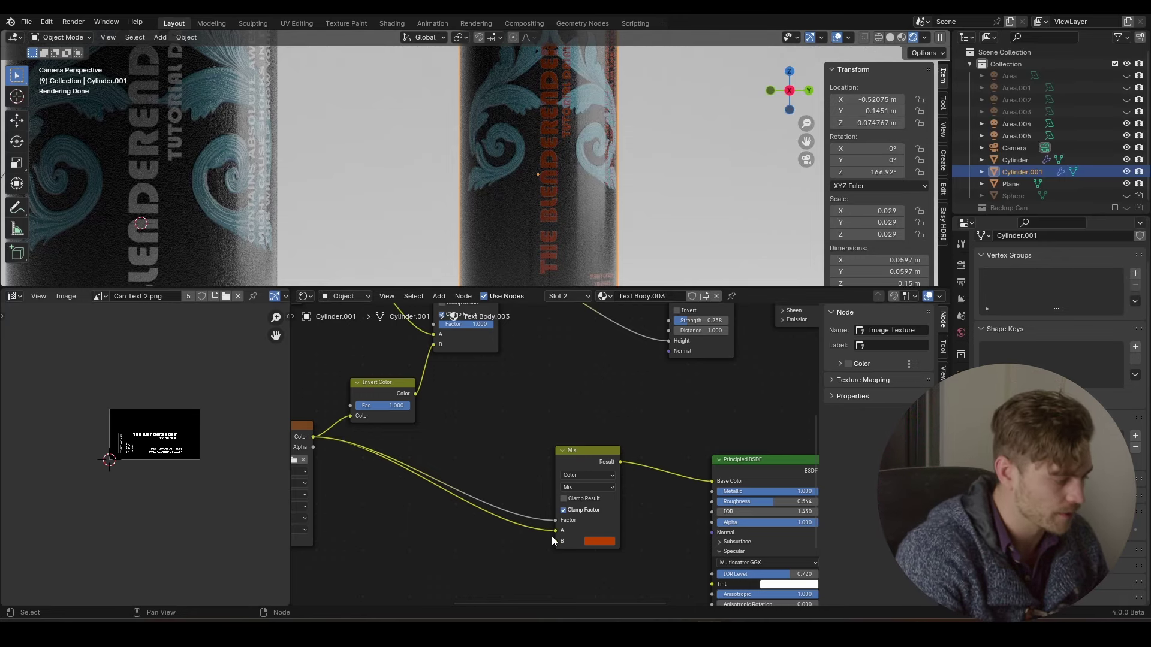
# Move the texture's color link from the Mix node's A input to B and set color A to red
pyautogui.moveTo(556, 530); pyautogui.dragTo(557, 541)
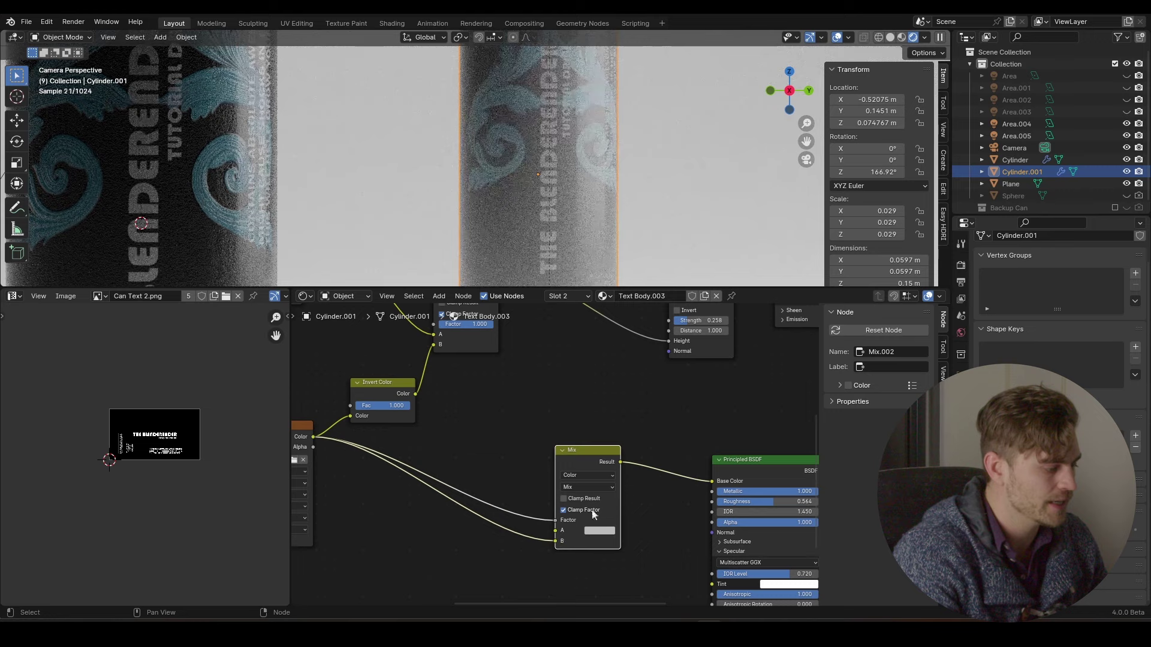
pyautogui.click(605, 532)
pyautogui.click(643, 434)
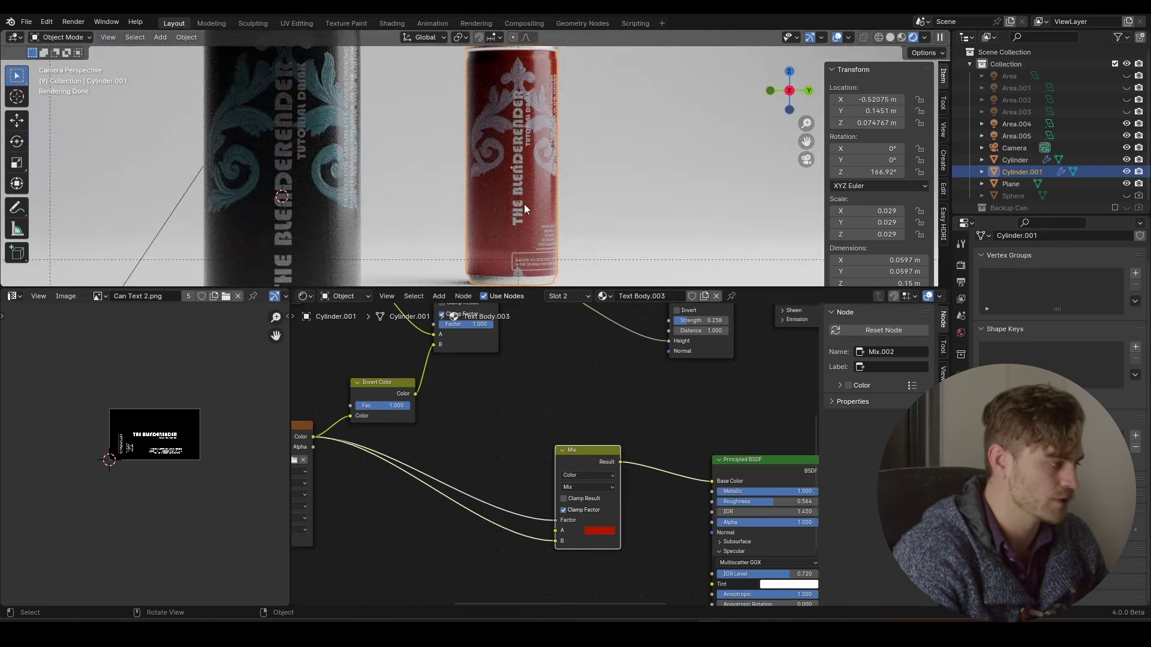
# Shift the Mix node's color A to orange-red with a hue of 0.016 and save the file
pyautogui.click(594, 531)
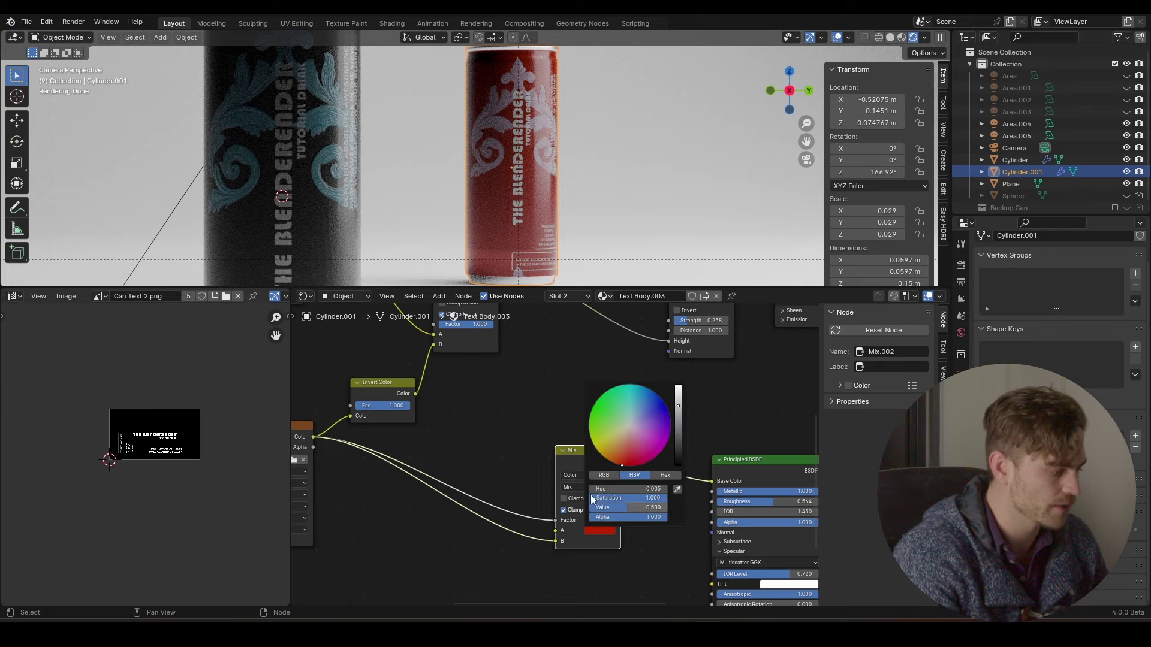
pyautogui.moveTo(621, 465); pyautogui.dragTo(615, 464)
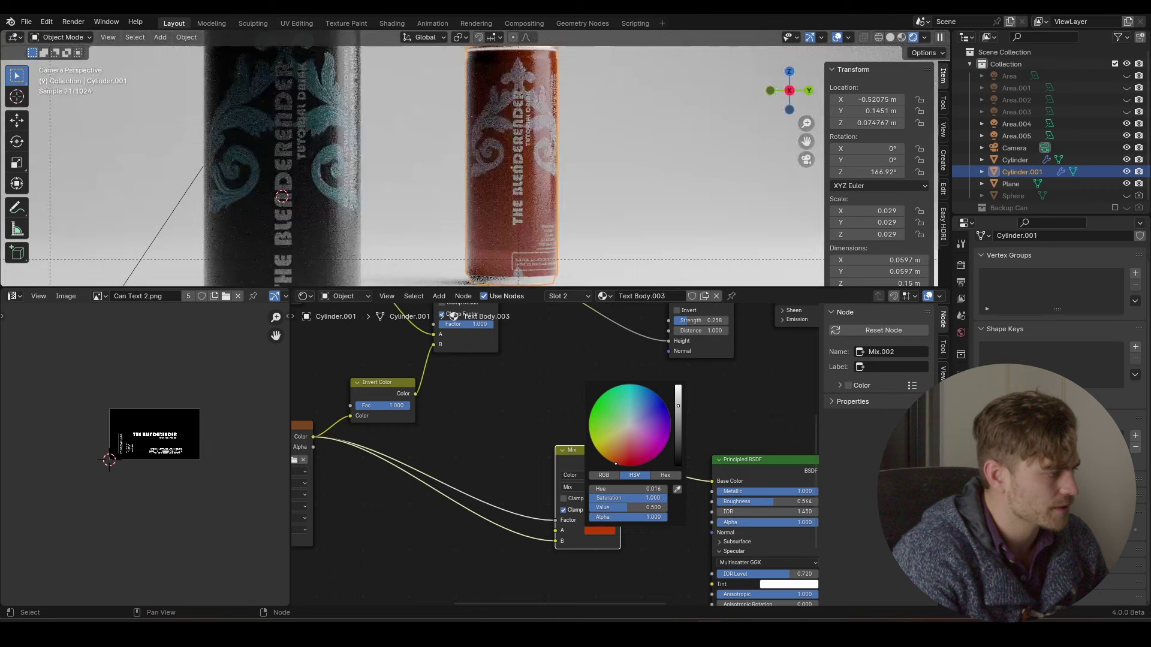
pyautogui.scroll(-4, 422, 179)
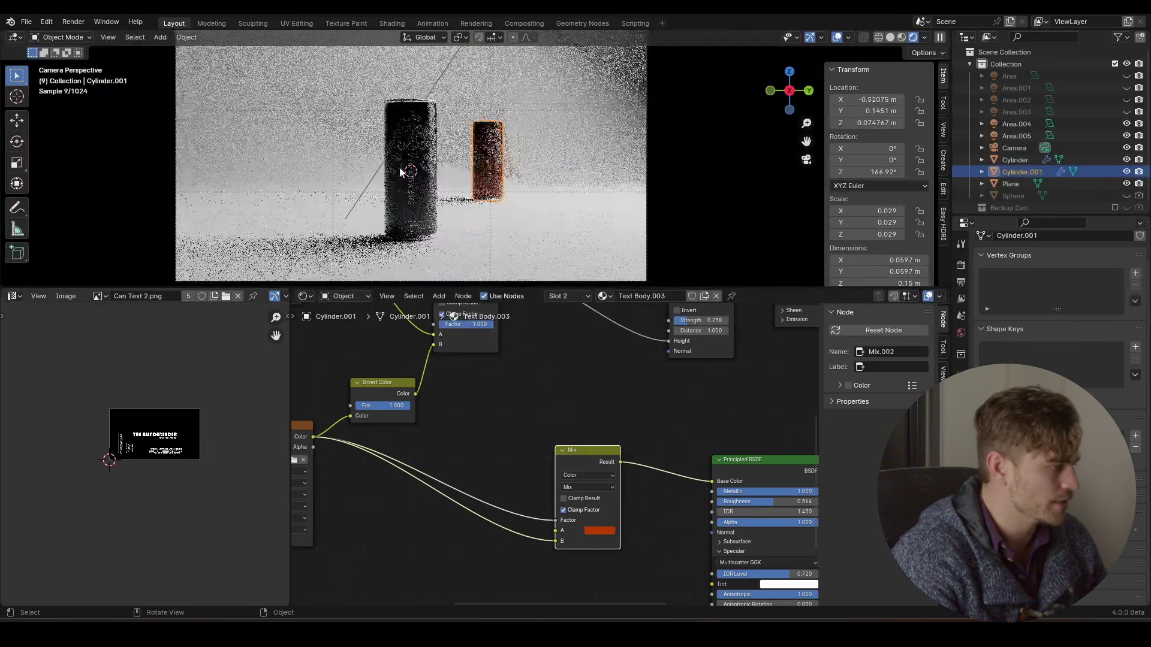
pyautogui.hotkey('ctrl', 's')
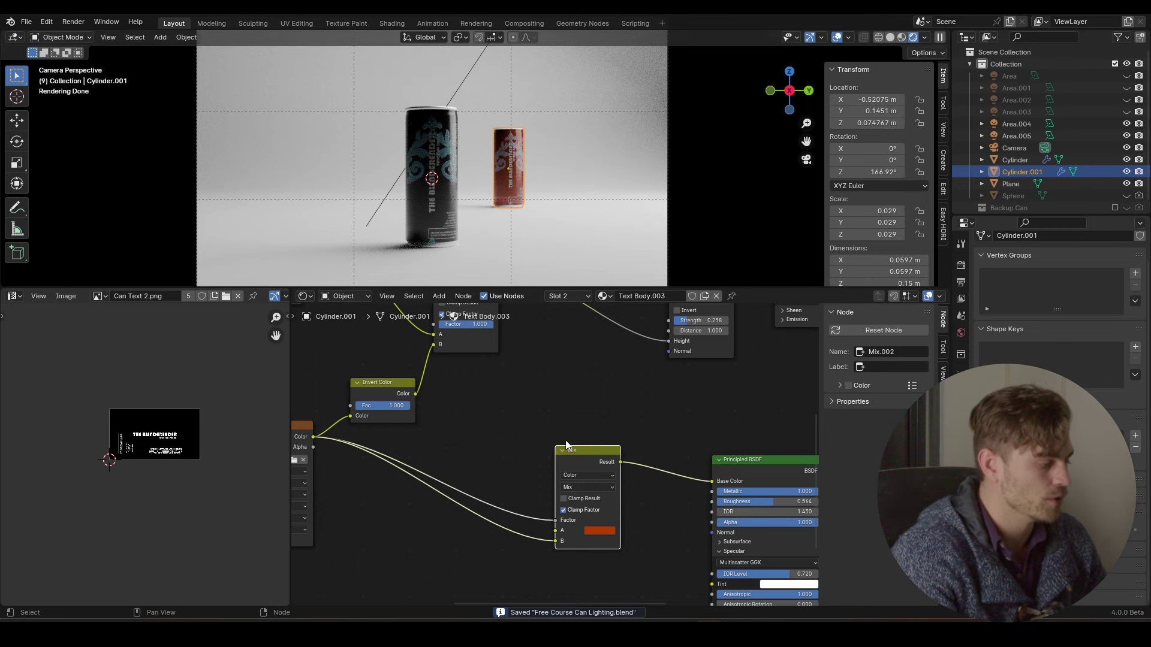
# Duplicate the red can and move the copy about 0.291 m along negative Y, to the opposite side of the black can
pyautogui.scroll(-4, 566, 444)
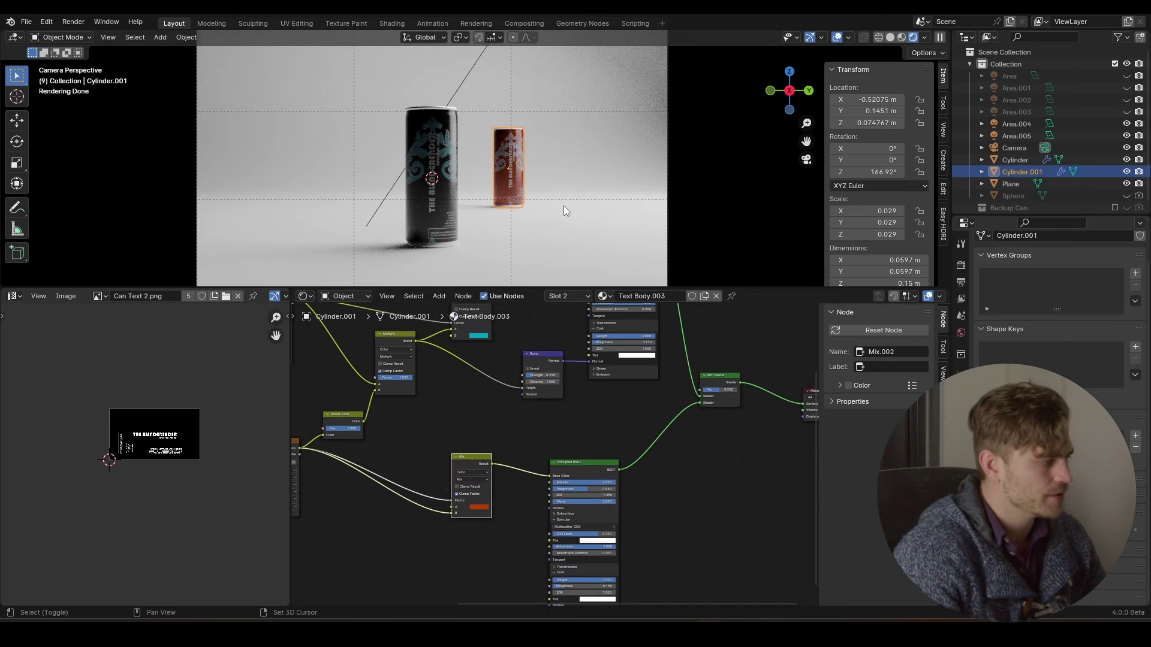
pyautogui.hotkey('shift', 'd')
pyautogui.press('x')
pyautogui.press('y')
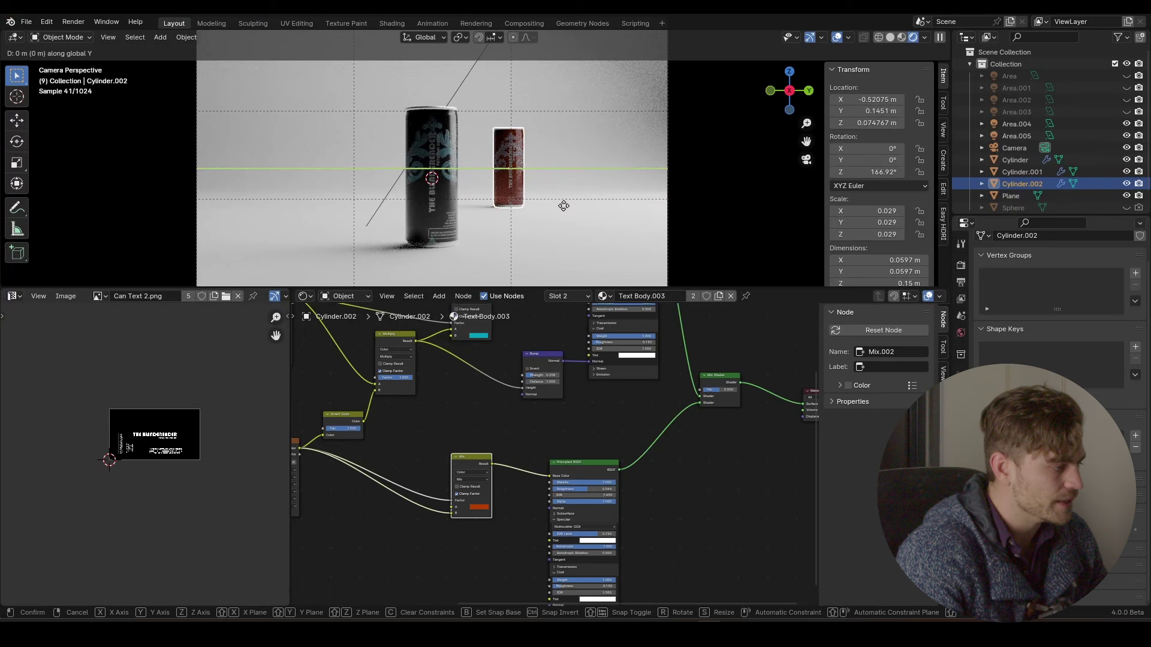
pyautogui.click(414, 209)
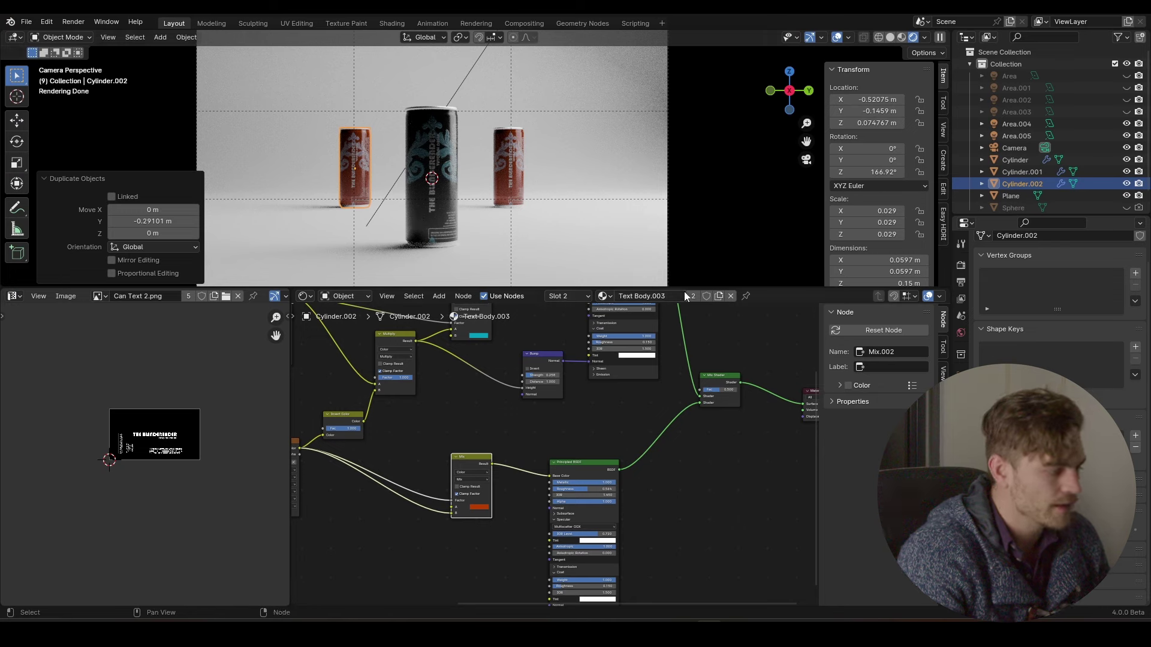
# Make the new can's Text Body material a single-user copy and change its Mix node's color A to cyan-blue
pyautogui.click(718, 296)
pyautogui.scroll(4, 479, 516)
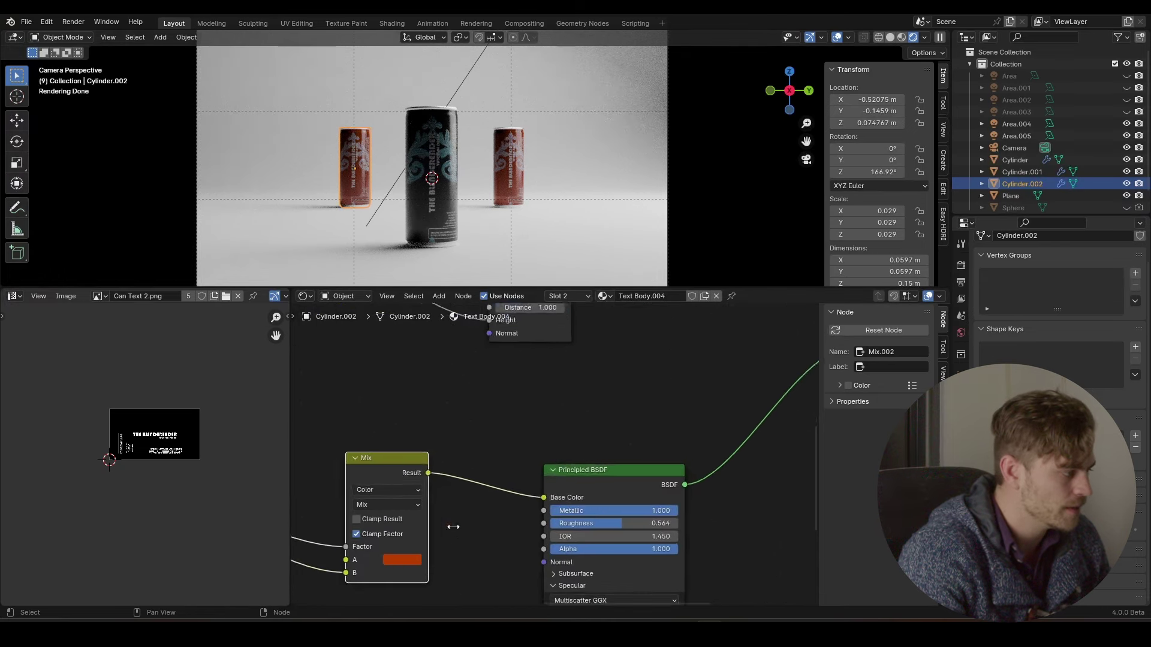
pyautogui.scroll(2, 539, 497)
pyautogui.click(476, 525)
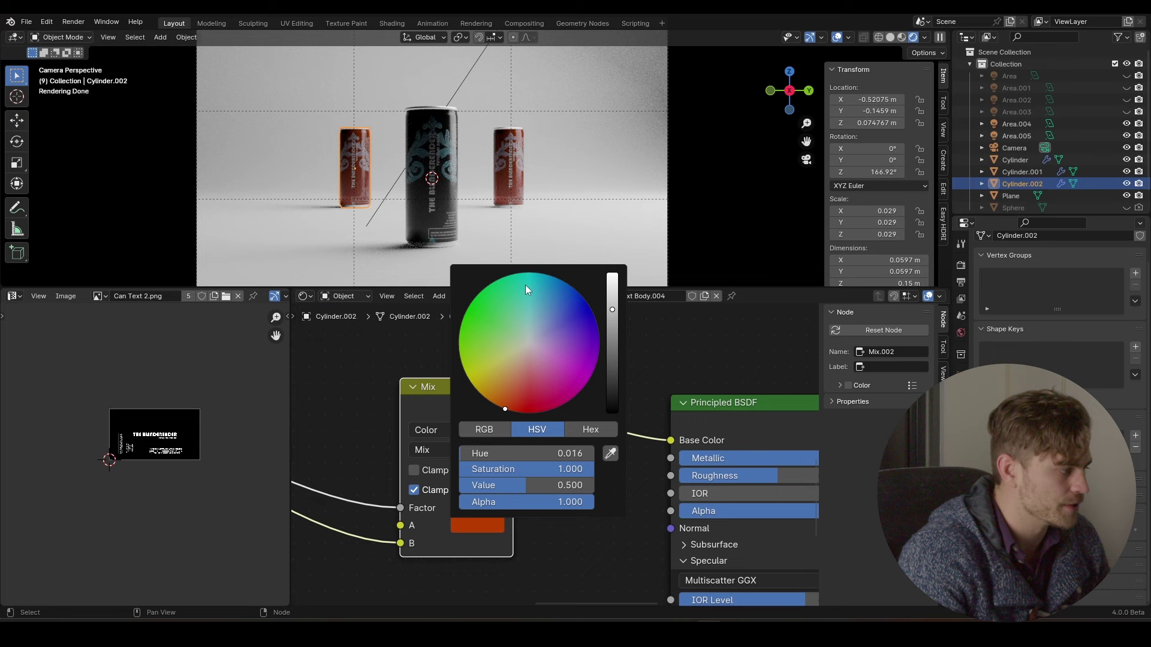
pyautogui.moveTo(526, 290)
pyautogui.mouseDown()
pyautogui.moveTo(534, 303)
pyautogui.moveTo(547, 283)
pyautogui.mouseUp()
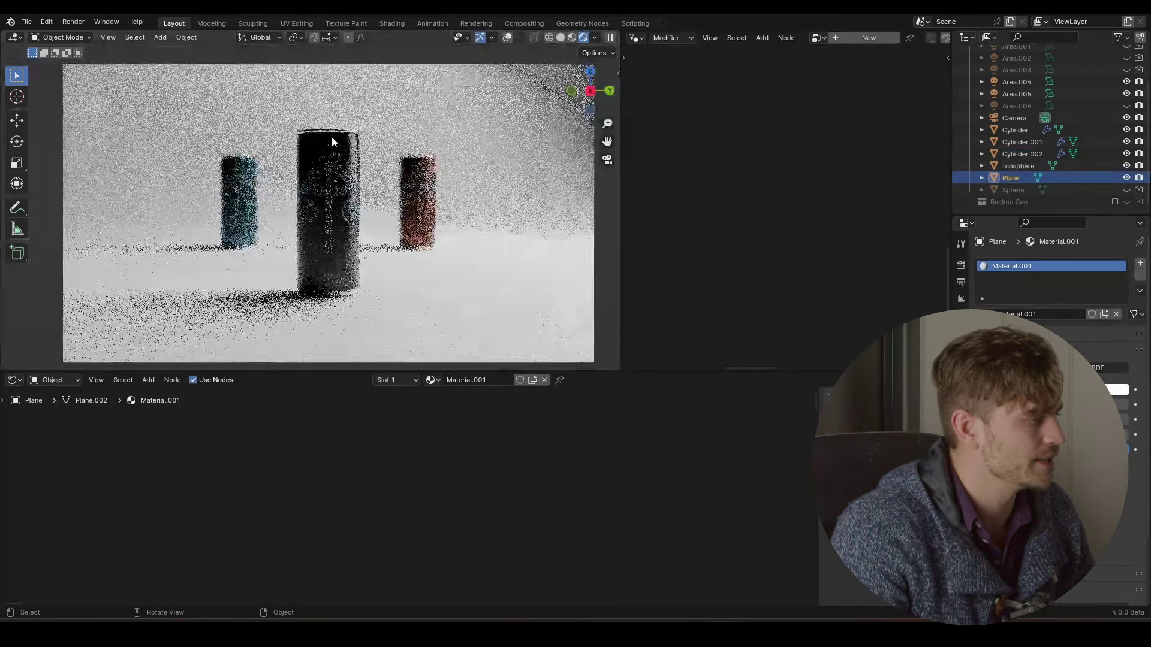
# Select the Area.006 light and make it visible in the viewport
pyautogui.press('KP_0')
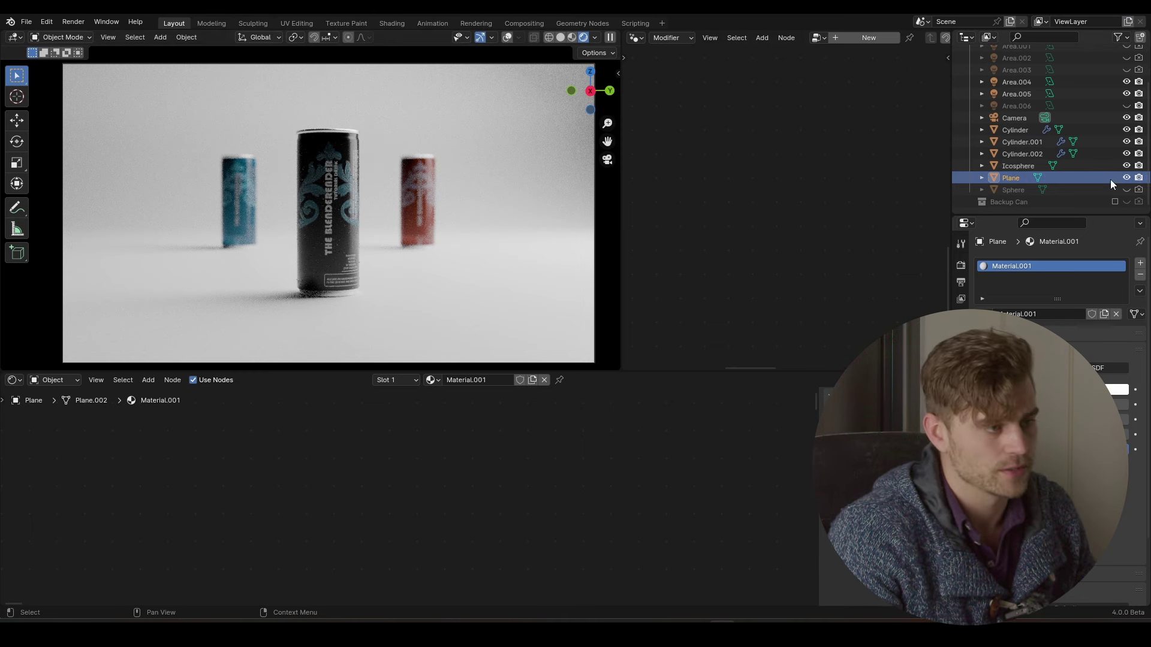
pyautogui.scroll(2, 1112, 137)
pyautogui.click(1063, 131)
pyautogui.click(1127, 131)
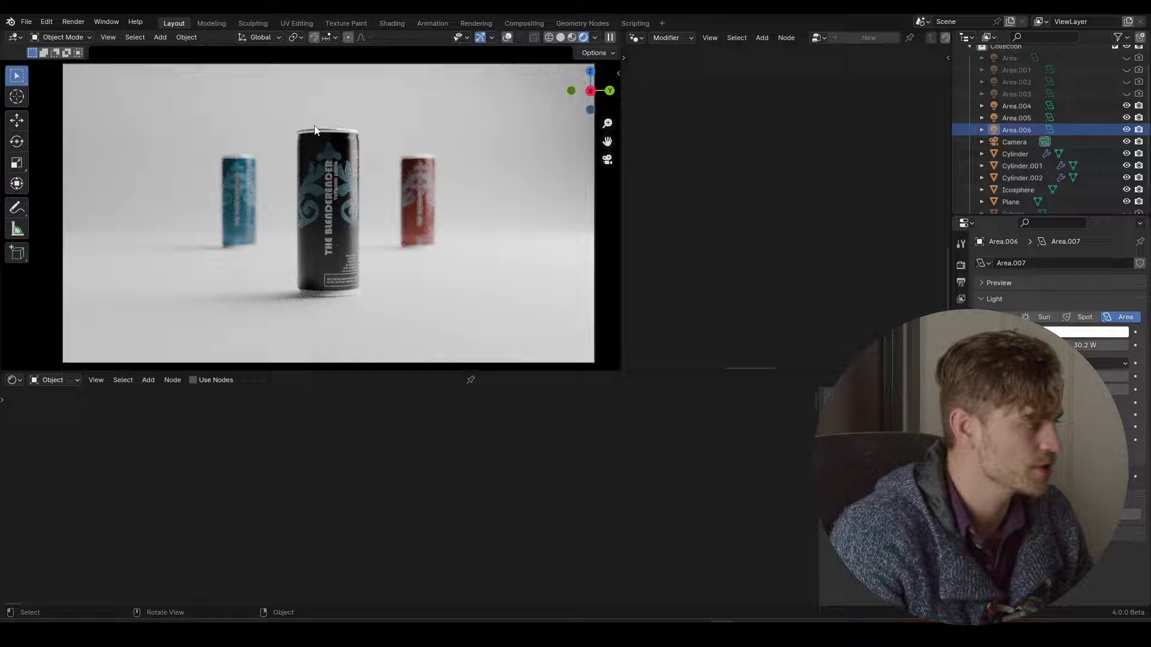
# Examine the Area.006 light's placement relative to the cans, camera and backdrop from outside the camera, with overlays shown
pyautogui.scroll(-9, 304, 151)
pyautogui.moveTo(315, 127); pyautogui.dragTo(369, 183, button='middle')
pyautogui.click(508, 38)
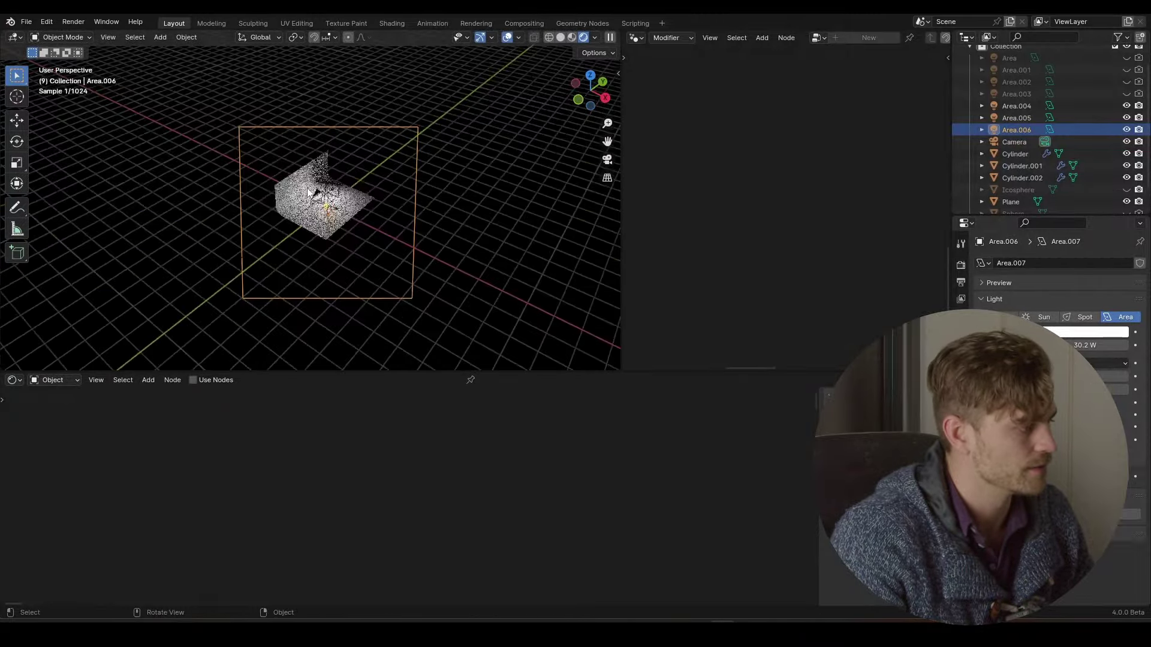
pyautogui.moveTo(307, 189)
pyautogui.mouseDown(button='middle')
pyautogui.moveTo(275, 191)
pyautogui.moveTo(311, 192)
pyautogui.mouseUp(button='middle')
pyautogui.scroll(4, 311, 193)
pyautogui.scroll(-3, 442, 247)
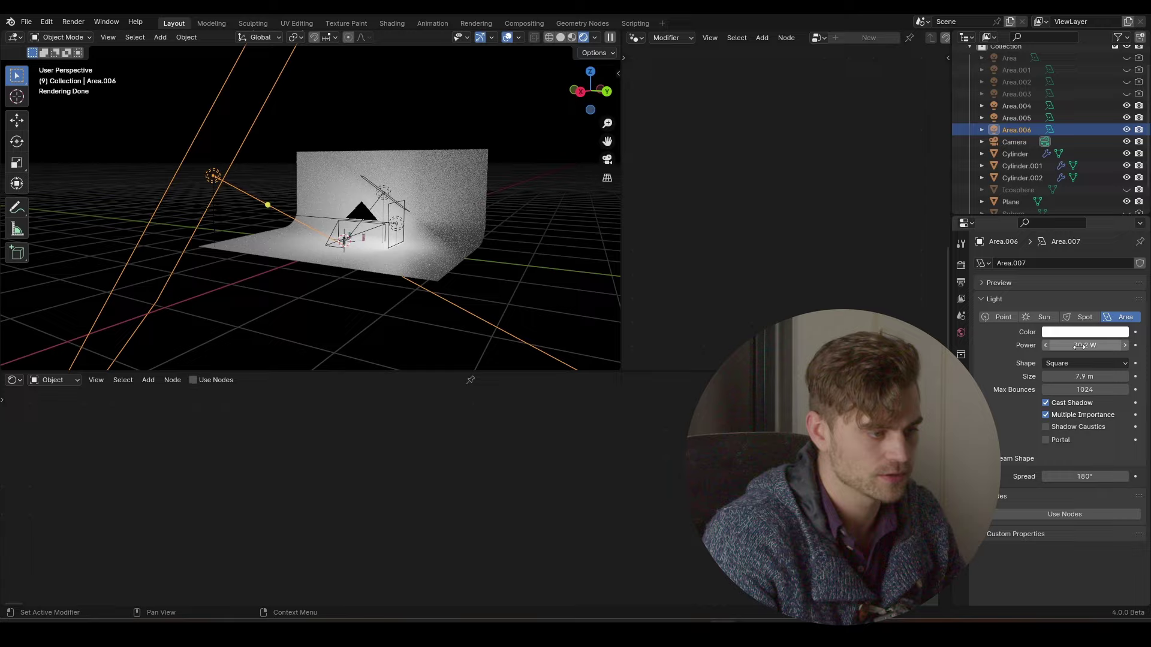
pyautogui.scroll(5, 431, 271)
pyautogui.moveTo(432, 275); pyautogui.dragTo(291, 249, button='middle')
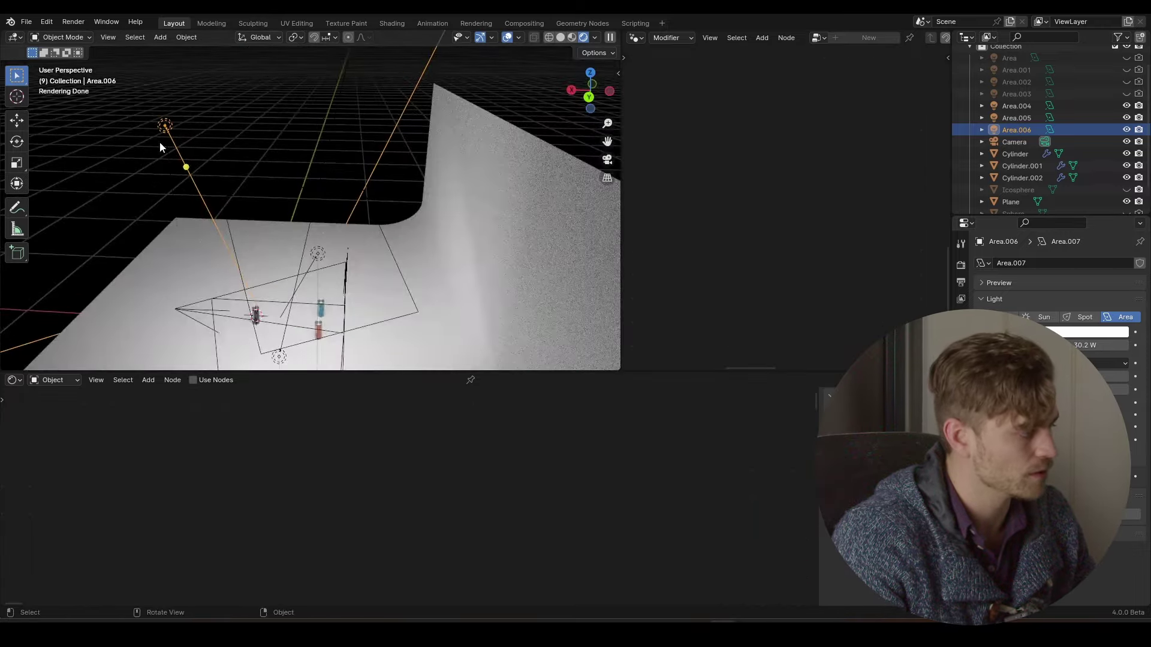
# Compare the camera view with the Area.006 light hidden and shown
pyautogui.press('KP_0')
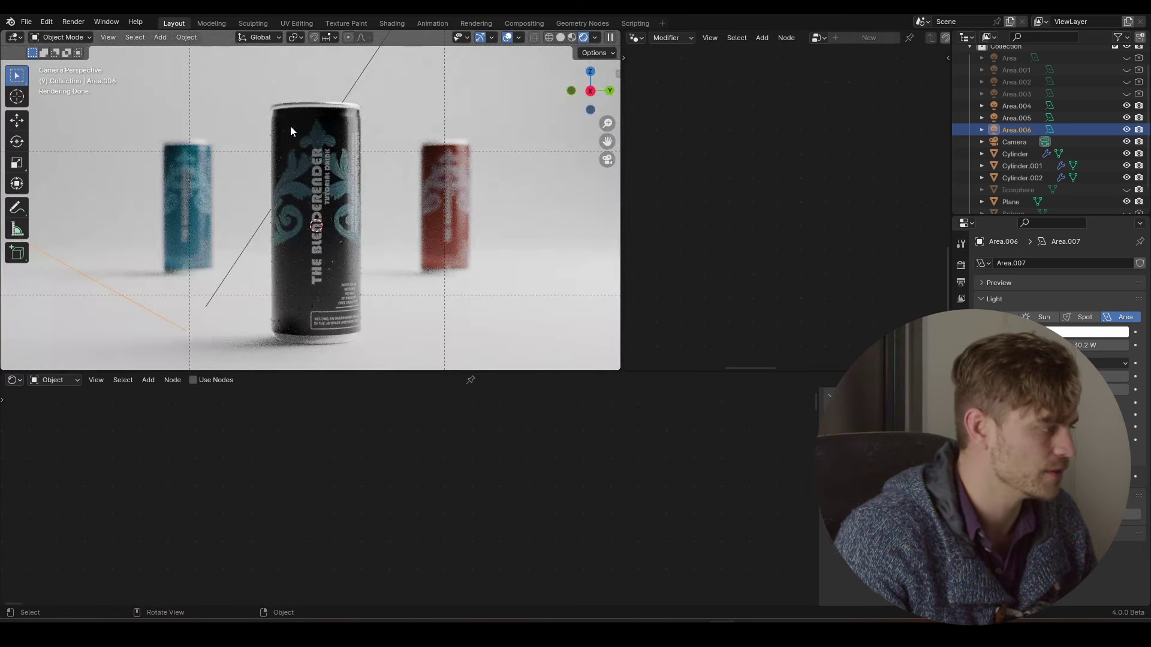
pyautogui.click(1126, 130)
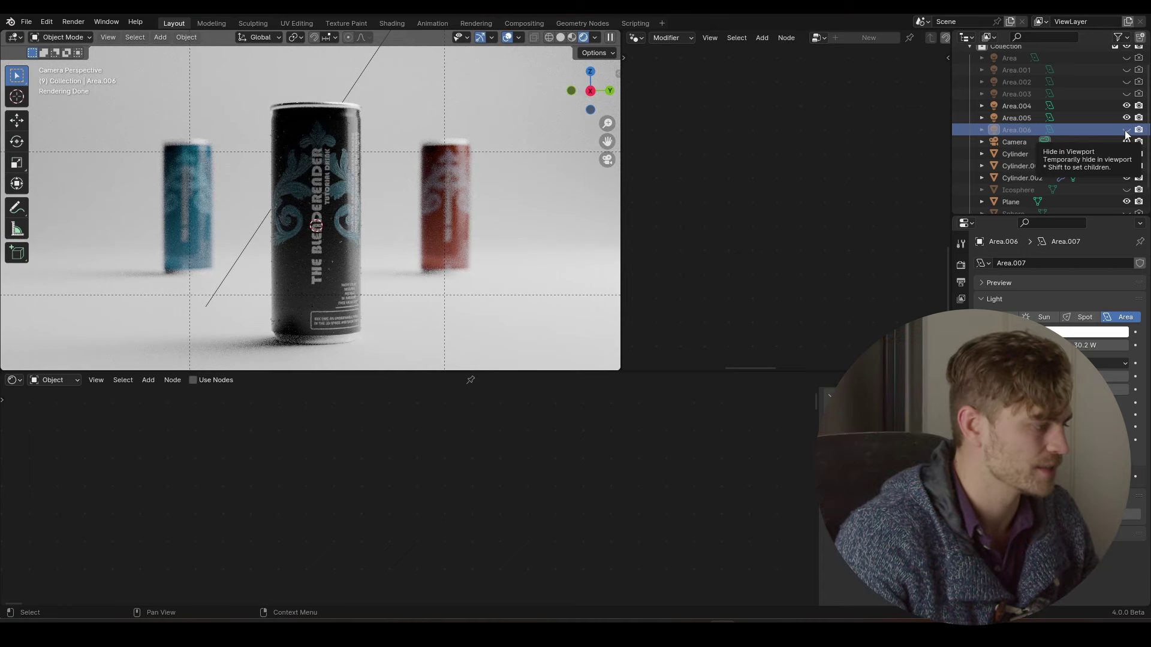
pyautogui.click(1126, 129)
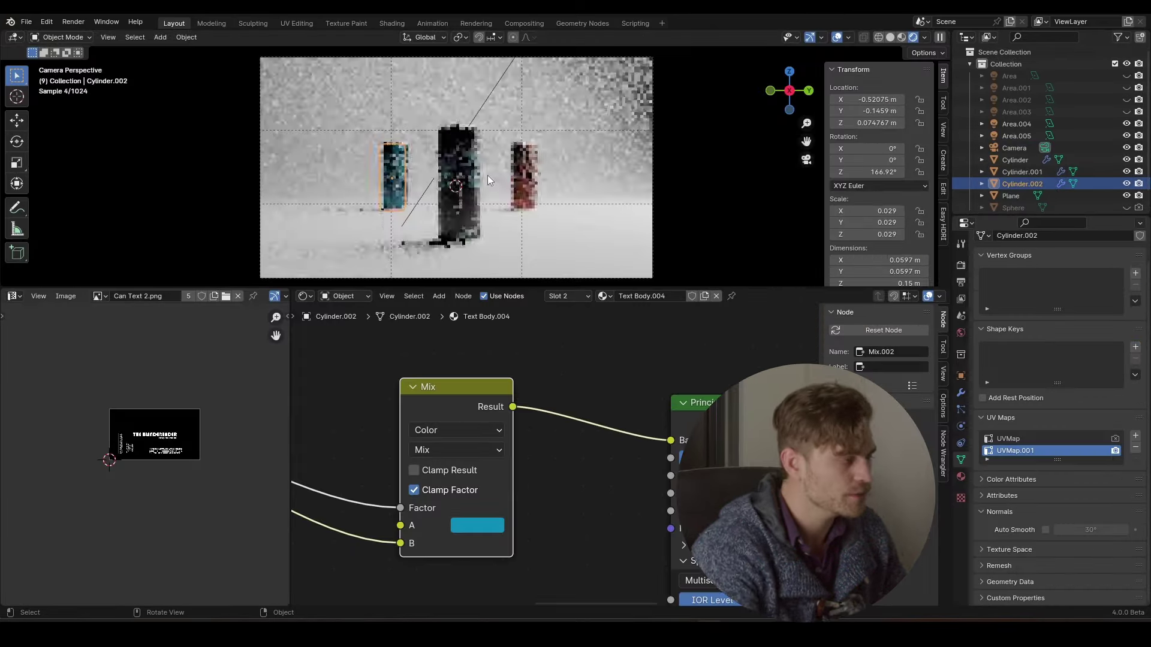
# Preview the three-can composition in the camera view without overlays, and restore the overlays
pyautogui.click(838, 37)
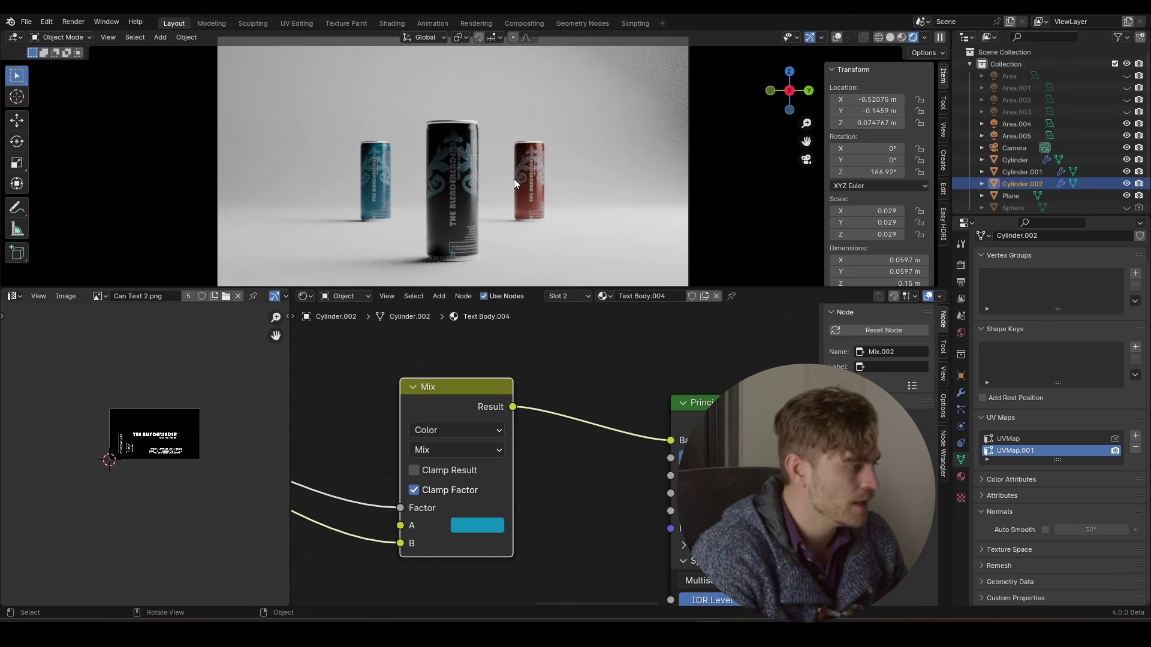
pyautogui.scroll(-1, 514, 184)
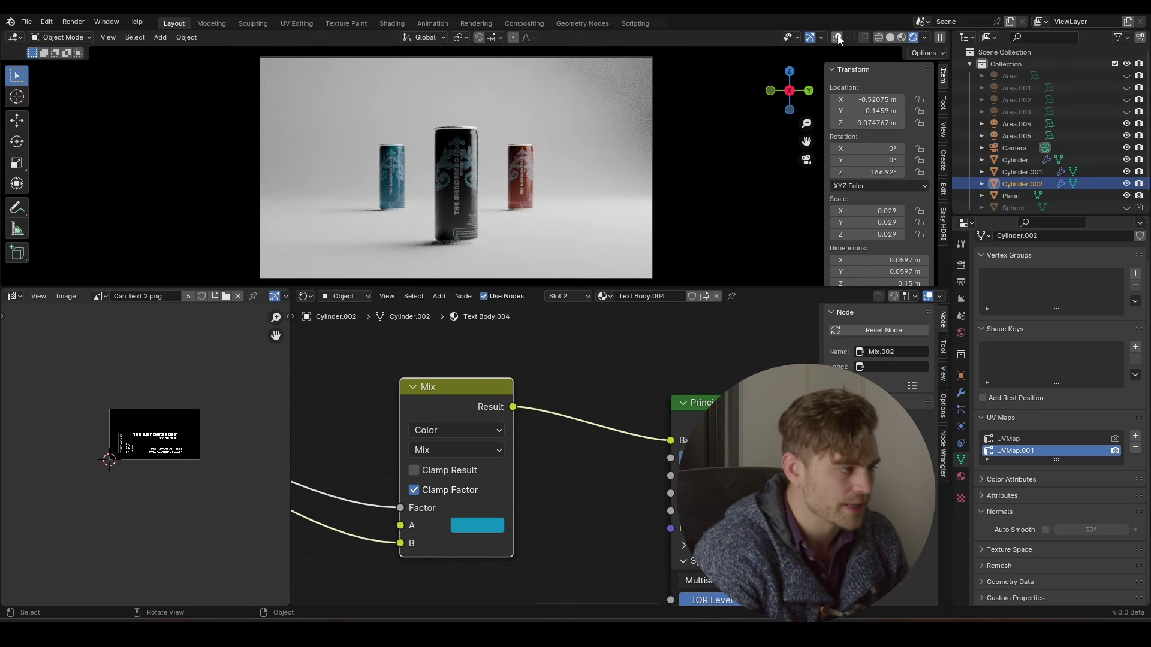
pyautogui.click(838, 37)
# Enable depth of field on the camera with the black front can, Cylinder, as focus object, and save the file
pyautogui.click(620, 55)
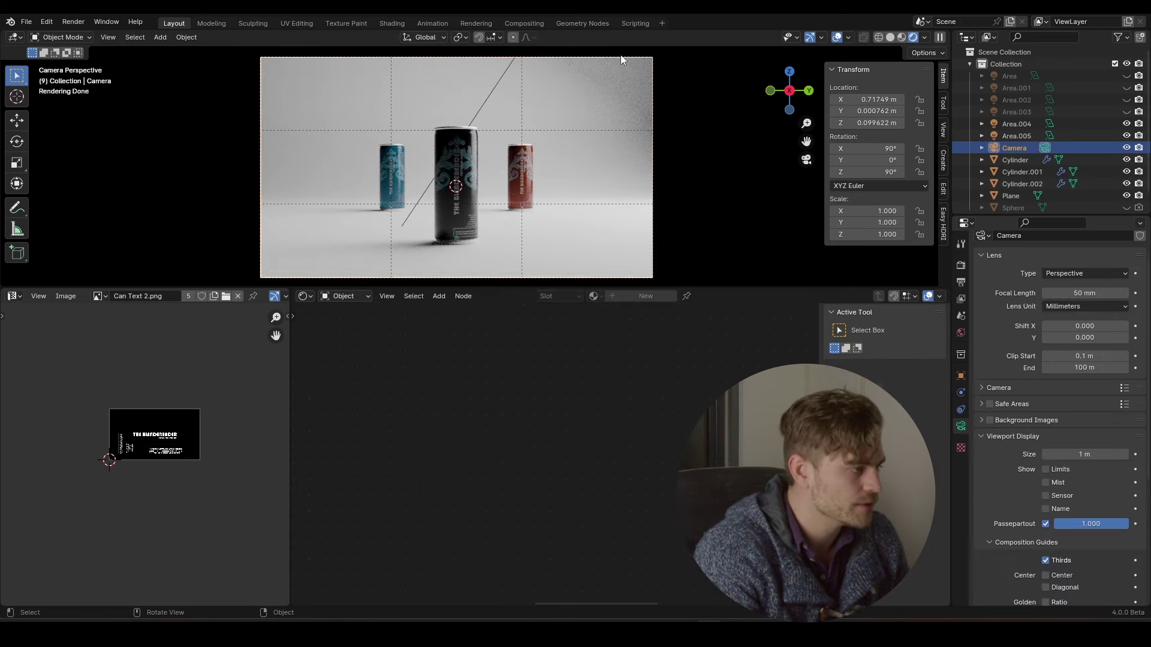
pyautogui.scroll(-6, 1009, 462)
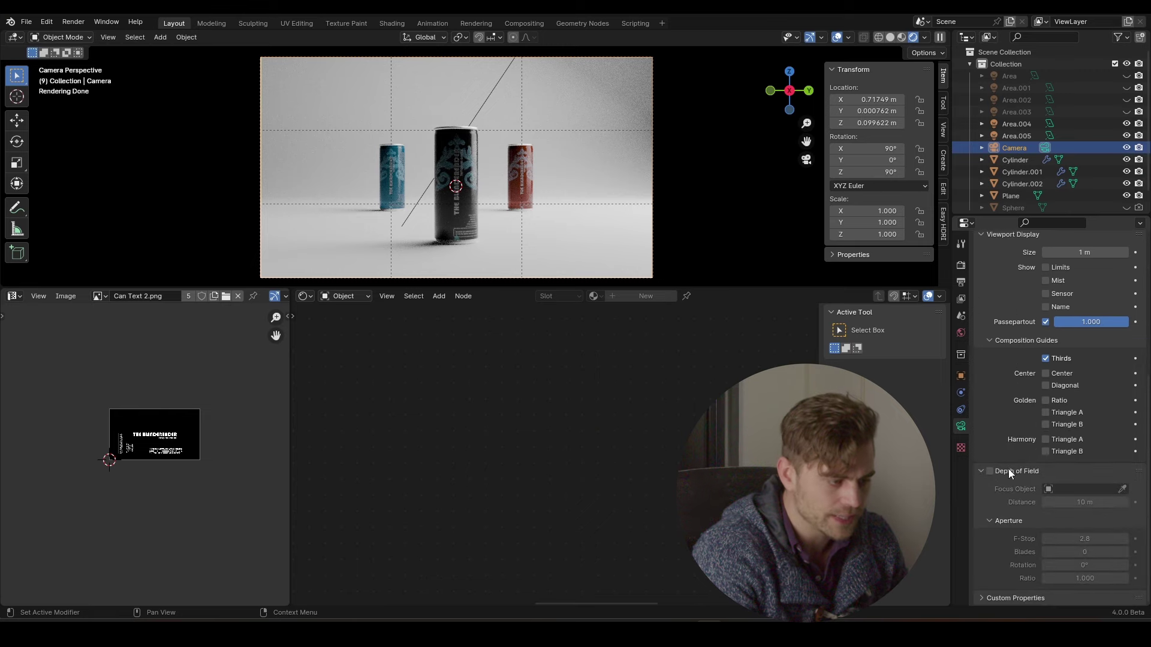
pyautogui.click(1013, 471)
pyautogui.click(989, 471)
pyautogui.click(1122, 489)
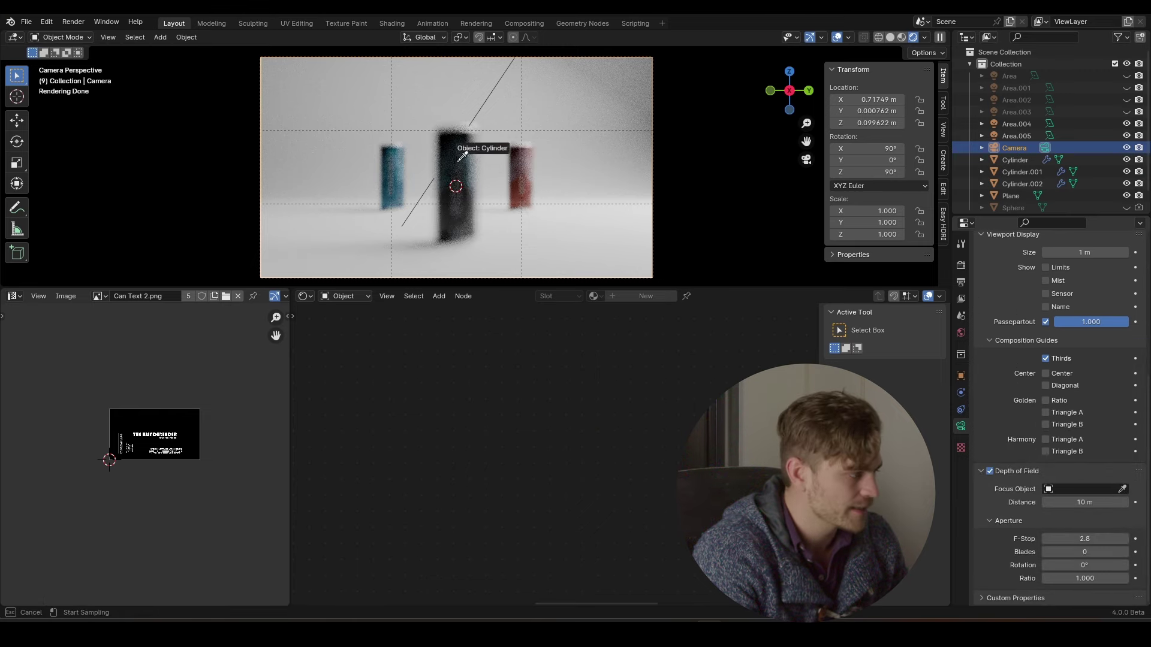
pyautogui.click(462, 157)
pyautogui.scroll(2, 469, 207)
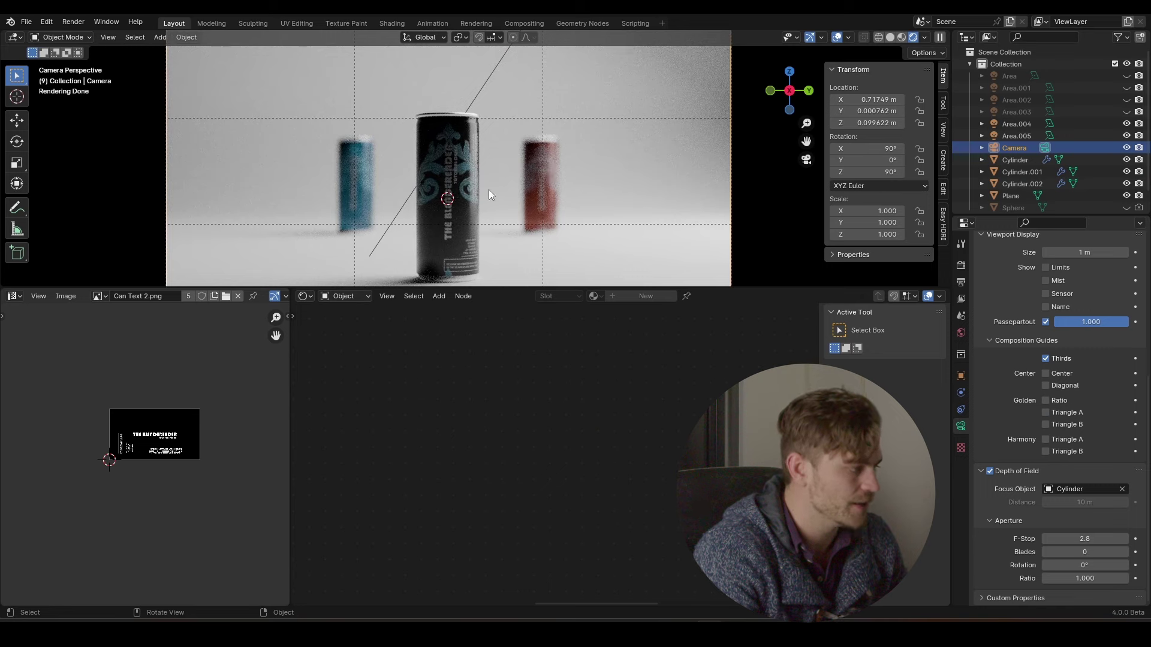
pyautogui.scroll(-3, 499, 211)
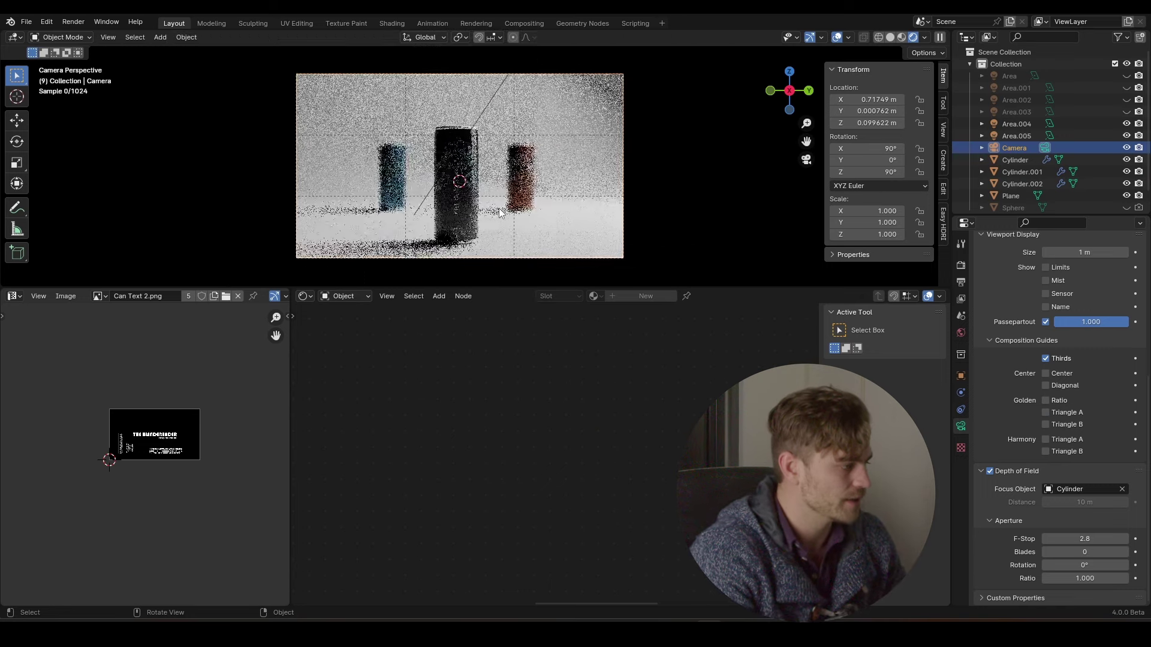
pyautogui.hotkey('ctrl', 's')
# Select the backdrop plane and all three cans, scale them up until the front can's scale is 0.128, and move them about -3.05 m along X
pyautogui.scroll(-3, 484, 189)
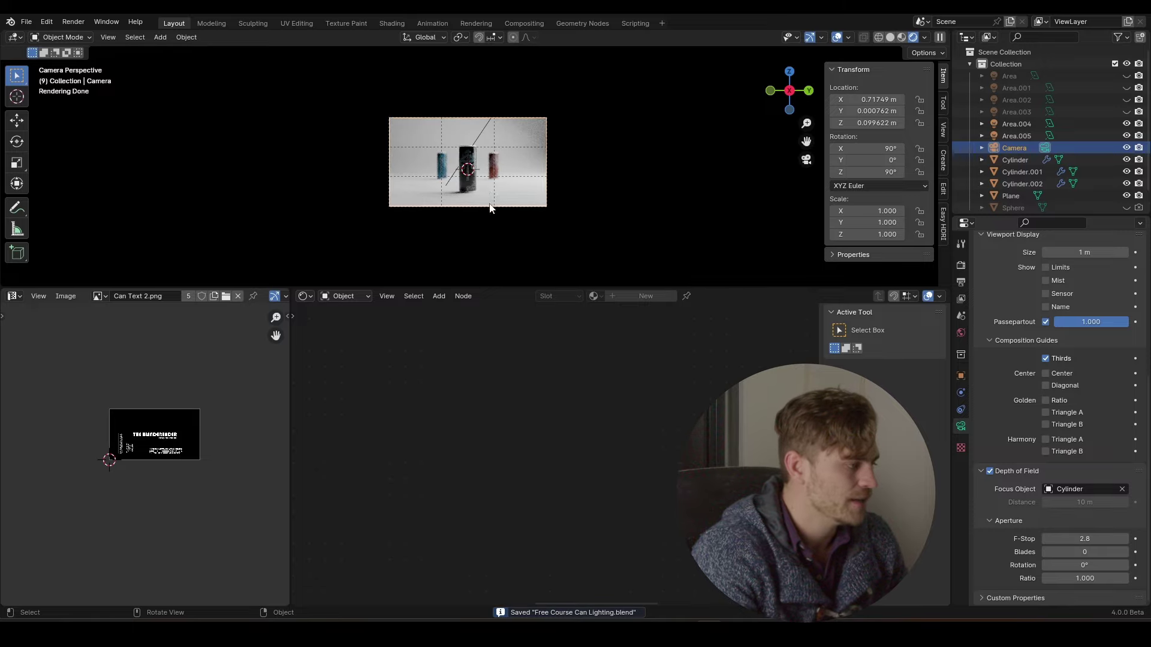
pyautogui.scroll(4, 486, 183)
pyautogui.scroll(-4, 488, 174)
pyautogui.moveTo(487, 175); pyautogui.dragTo(500, 133, button='middle')
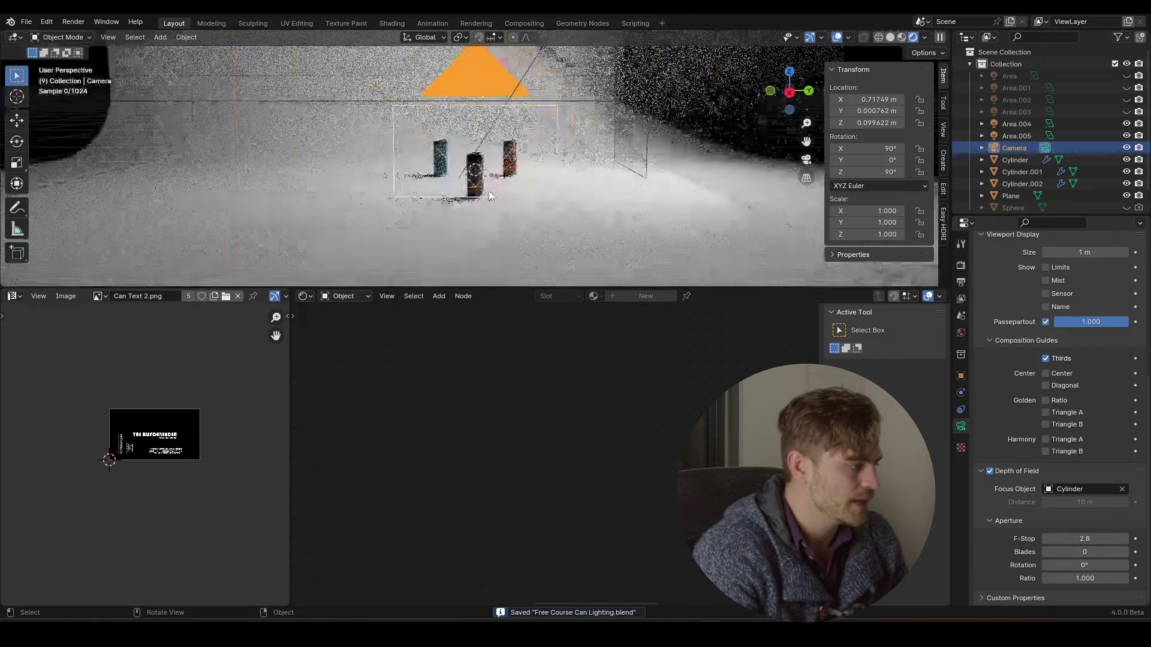
pyautogui.click(500, 133)
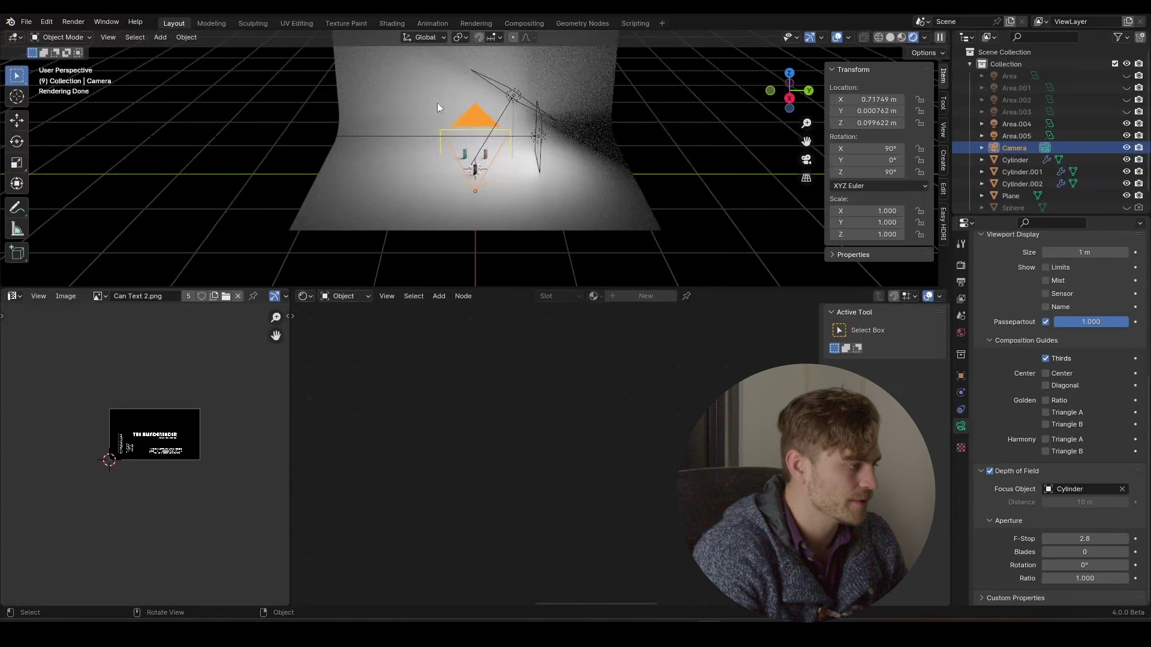
pyautogui.moveTo(477, 169); pyautogui.dragTo(495, 181)
pyautogui.click(519, 118)
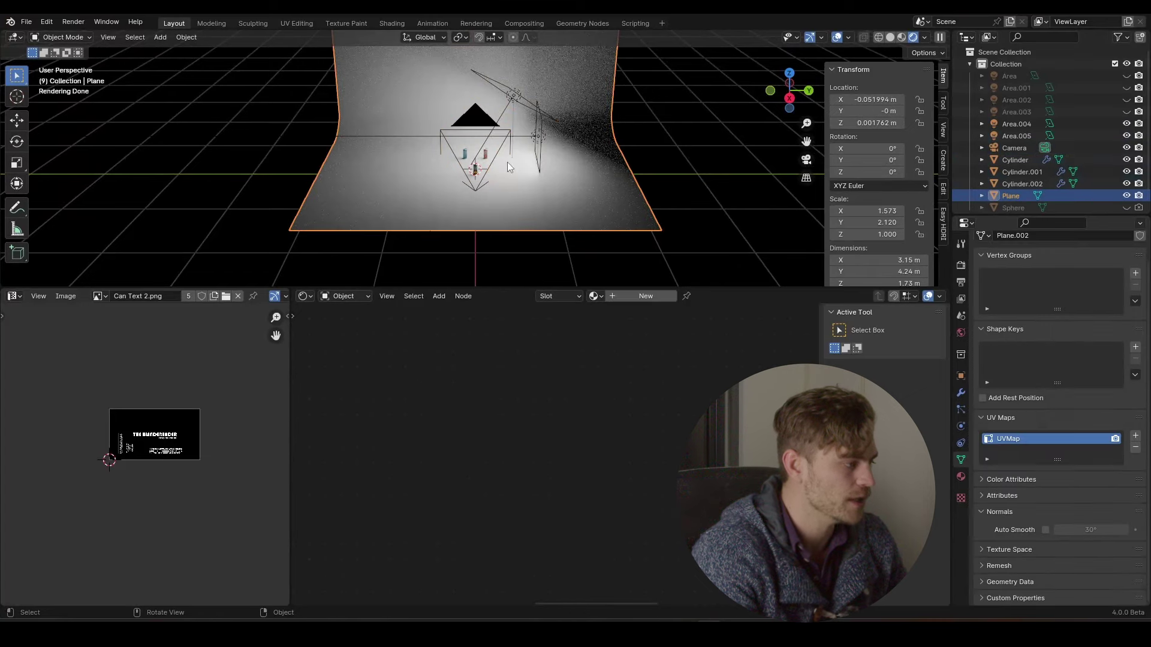
pyautogui.keyDown('shift'); pyautogui.click(477, 159); pyautogui.keyUp('shift')
pyautogui.scroll(3, 461, 165)
pyautogui.click(432, 178)
pyautogui.keyDown('shift'); pyautogui.click(459, 142); pyautogui.keyUp('shift')
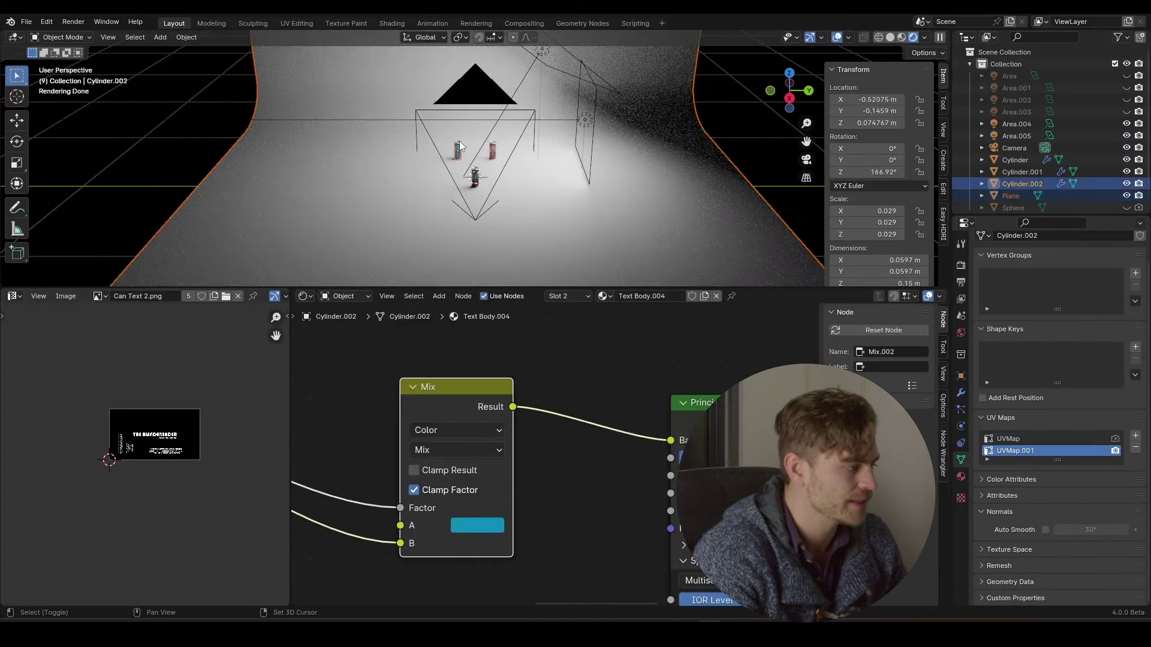
pyautogui.keyDown('shift'); pyautogui.click(492, 150); pyautogui.keyUp('shift')
pyautogui.keyDown('shift'); pyautogui.click(475, 177); pyautogui.keyUp('shift')
pyautogui.scroll(-4, 500, 163)
pyautogui.scroll(-4, 489, 167)
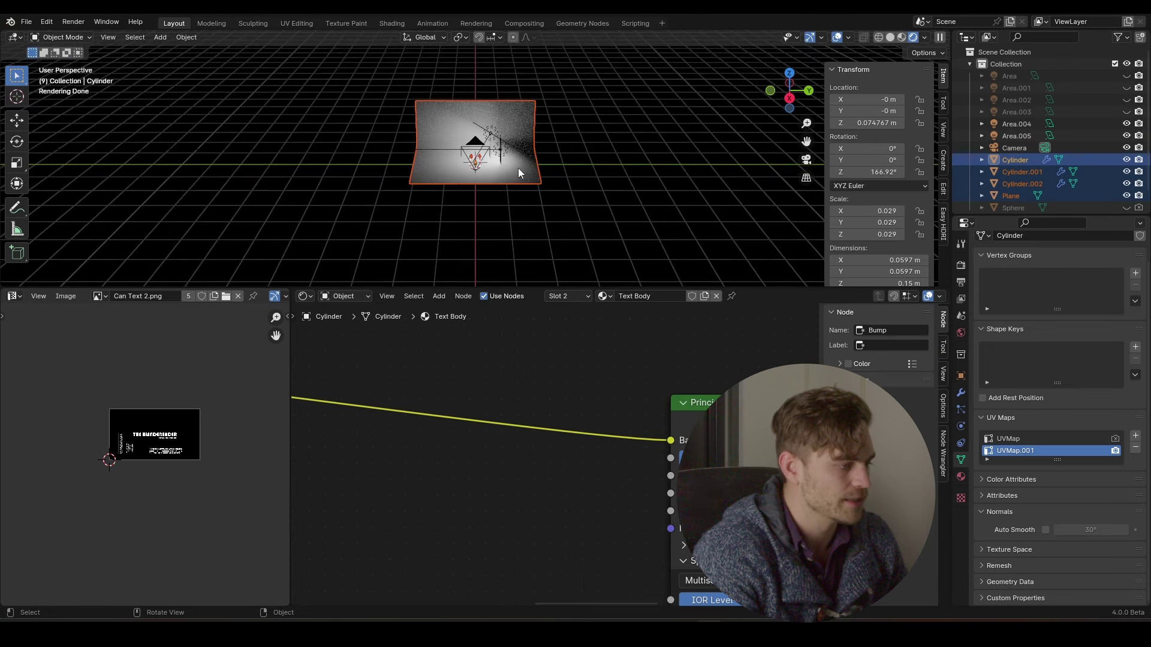
pyautogui.press('s')
pyautogui.click(657, 213)
pyautogui.press('g')
pyautogui.press('x')
pyautogui.click(693, 191)
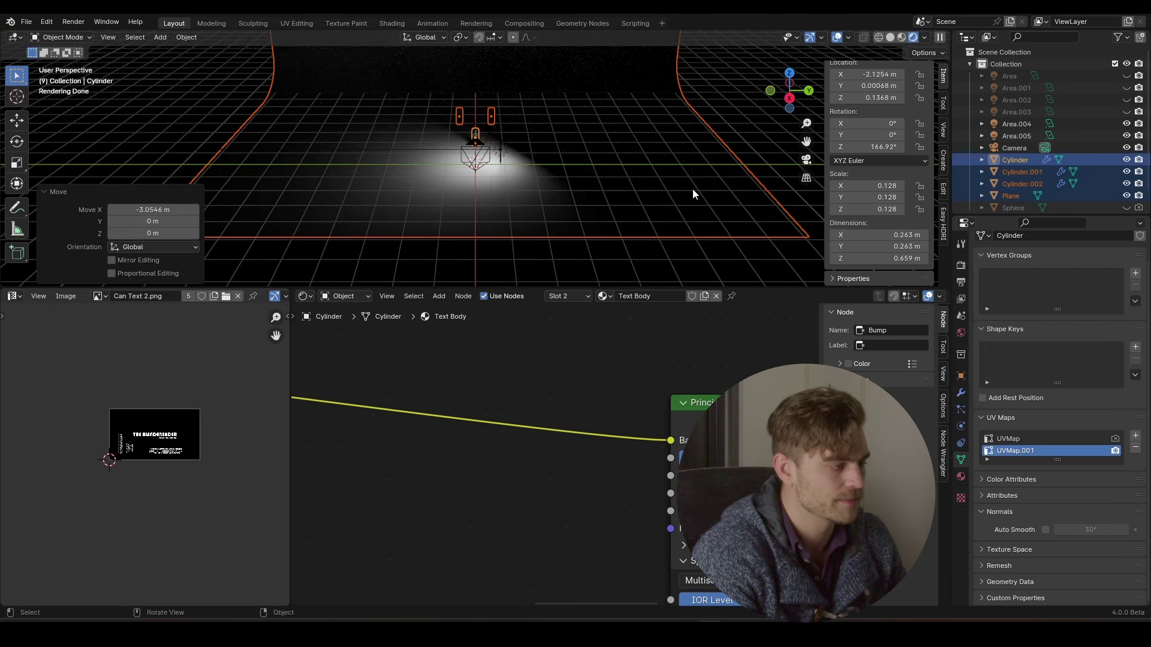
# Enlarge the selected cans and backdrop further, to a front can scale of 0.386, and move them about -4.34 m along X
pyautogui.press('s')
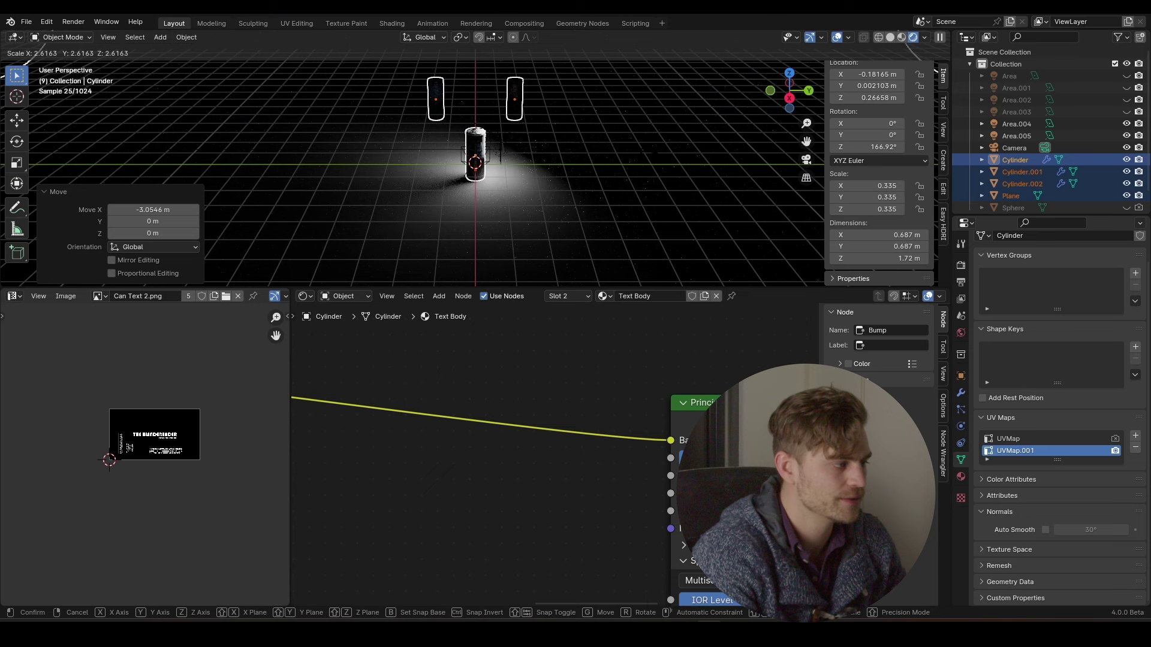
pyautogui.click(674, 170)
pyautogui.press('g')
pyautogui.press('x')
pyautogui.click(477, 154)
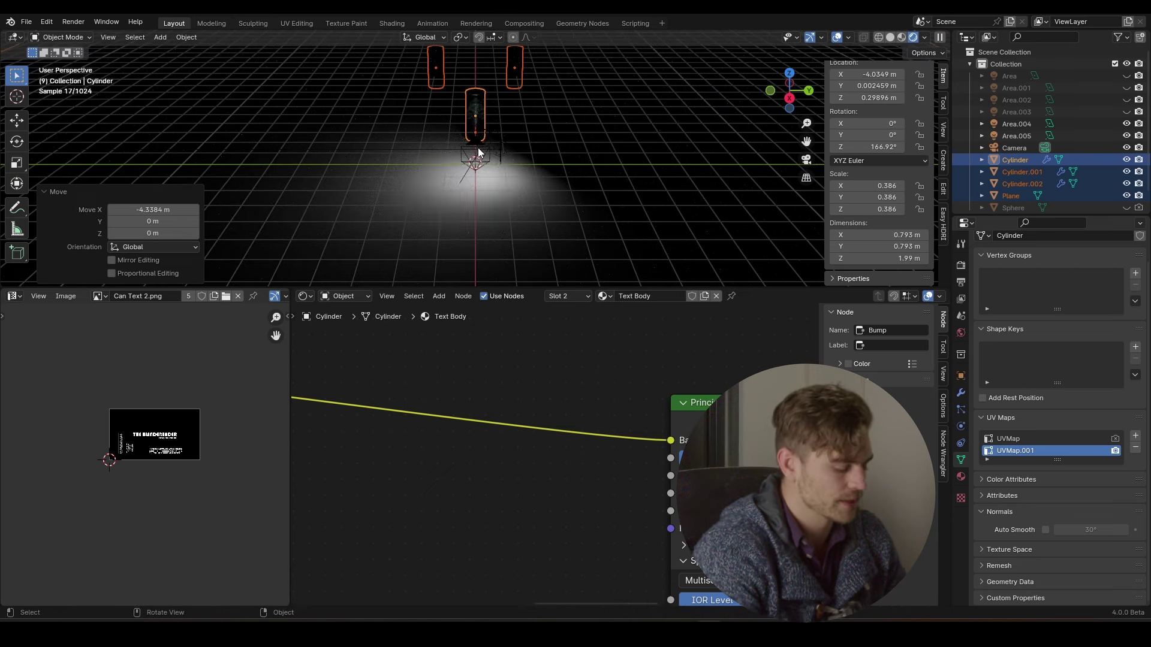
# Set the world background strength to 1.8 and preview the enlarged cans through the camera without overlays
pyautogui.press('KP_0')
pyautogui.scroll(2, 478, 154)
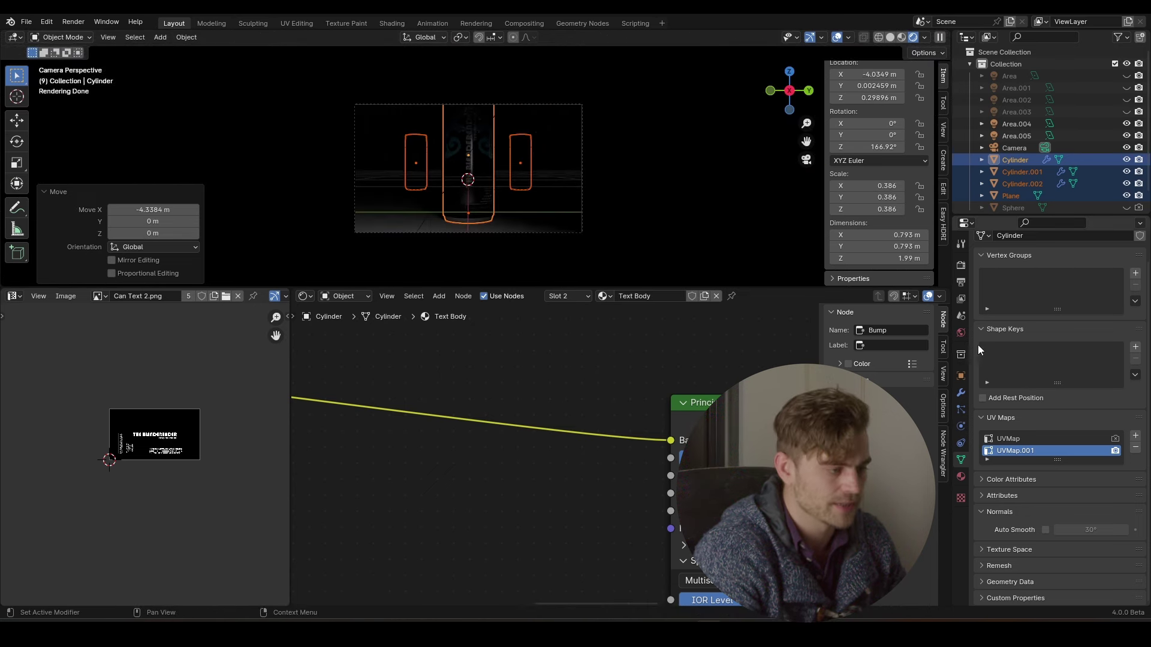
pyautogui.click(961, 332)
pyautogui.moveTo(1090, 353); pyautogui.dragTo(1125, 353)
pyautogui.scroll(2, 537, 163)
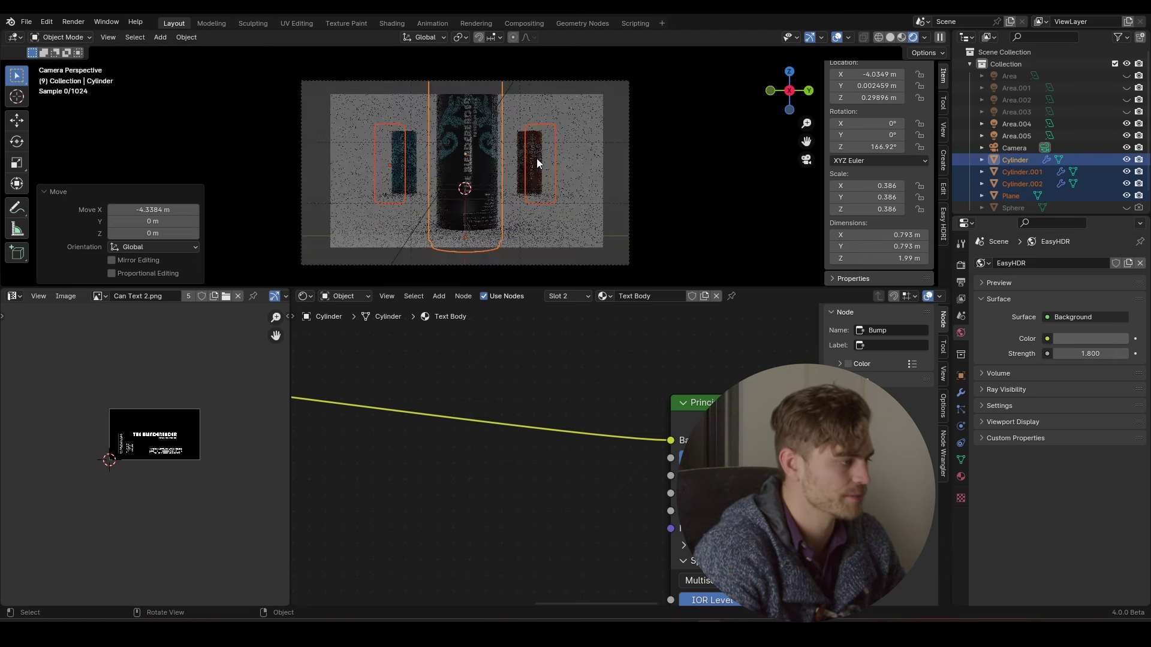
pyautogui.scroll(1, 538, 163)
pyautogui.click(836, 37)
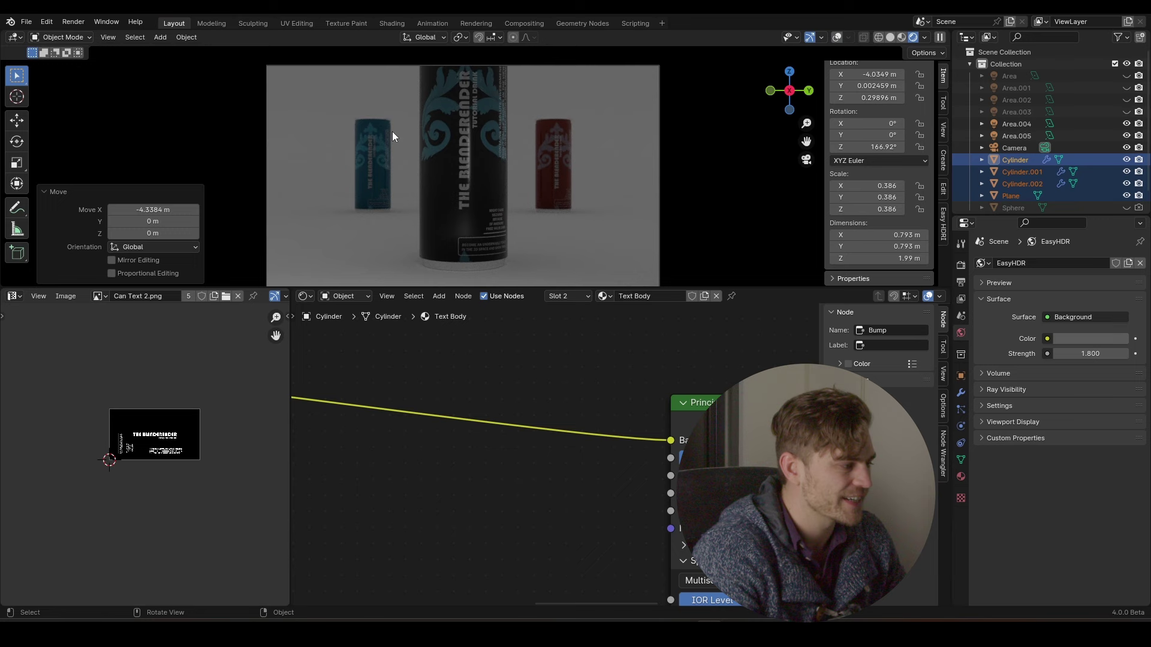
pyautogui.scroll(-1, 393, 138)
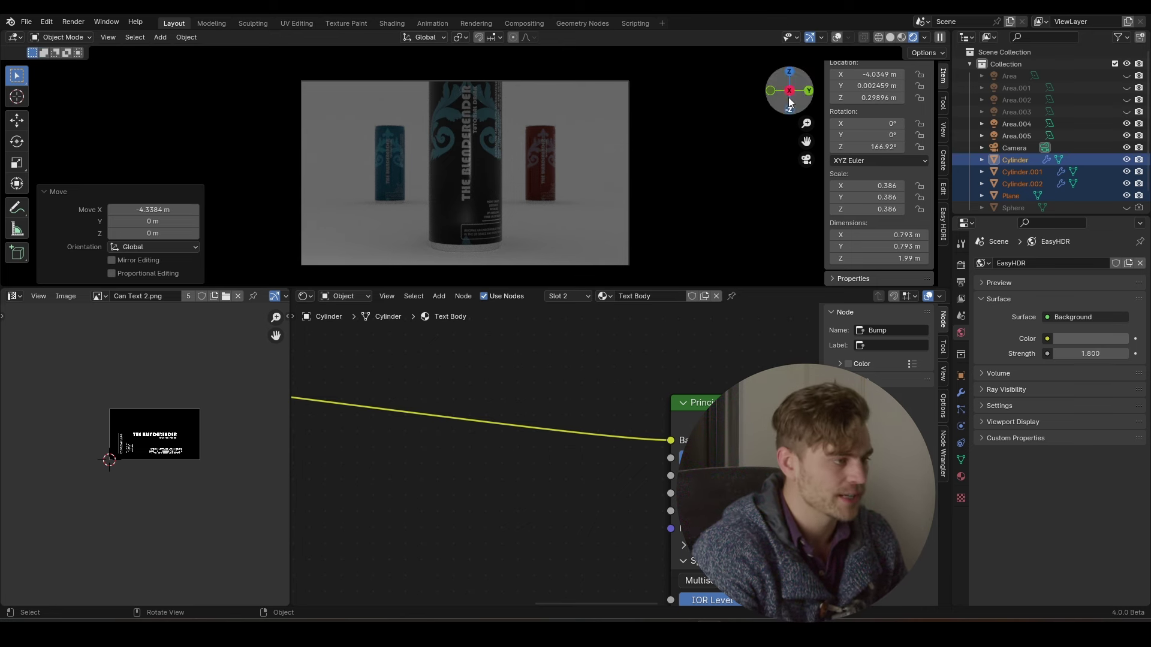
# Restore the overlays and set the camera's depth of field F-Stop to 0.8
pyautogui.click(836, 38)
pyautogui.click(624, 86)
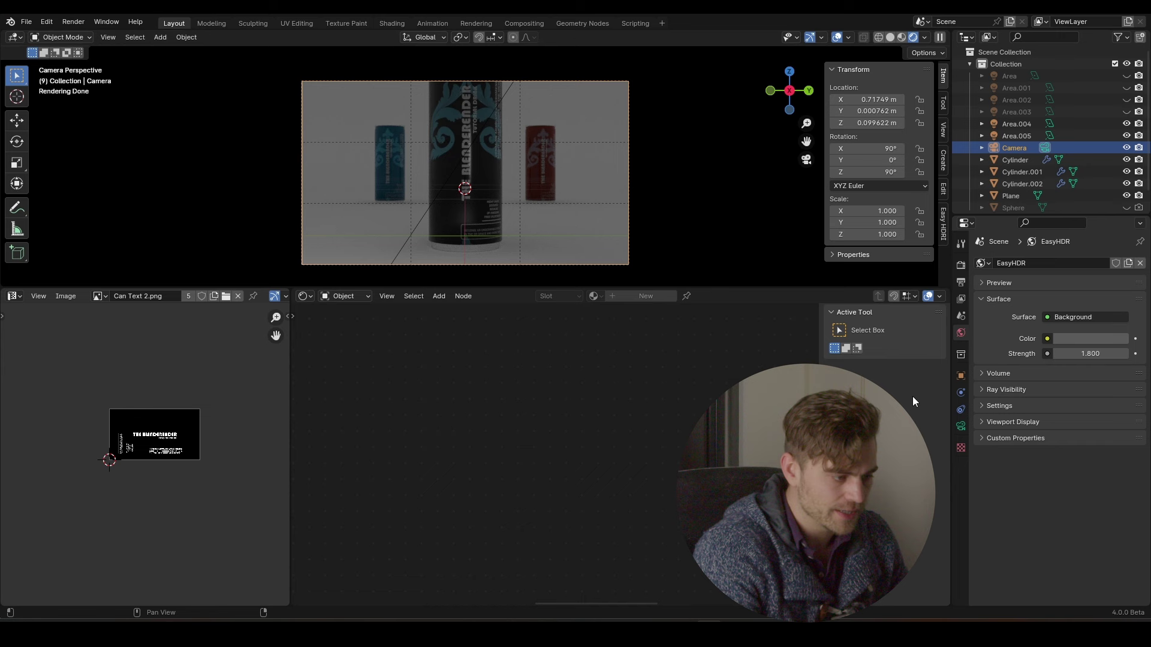
pyautogui.click(961, 426)
pyautogui.scroll(-10, 1009, 487)
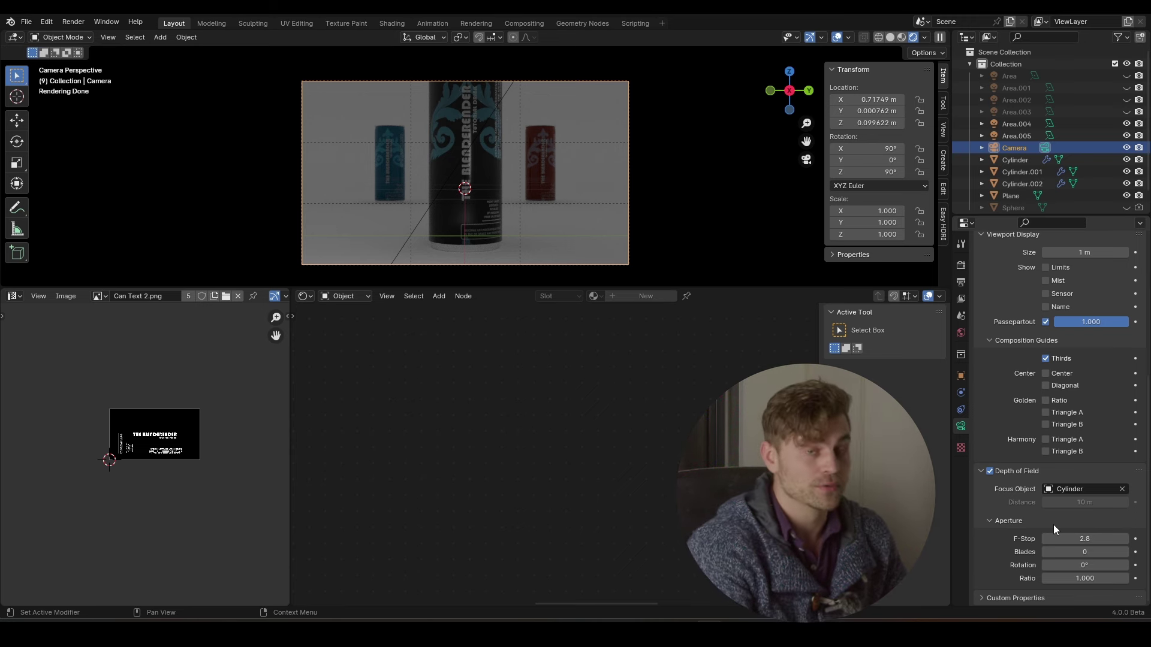
pyautogui.scroll(2, 578, 149)
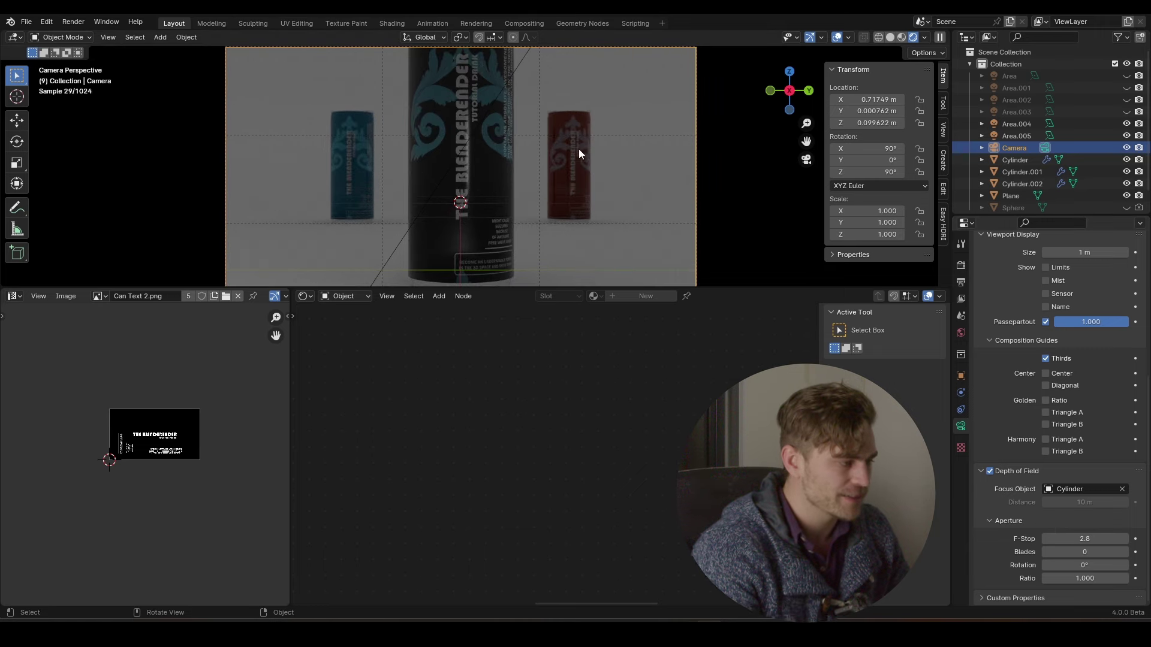
pyautogui.moveTo(1085, 539); pyautogui.dragTo(1067, 539)
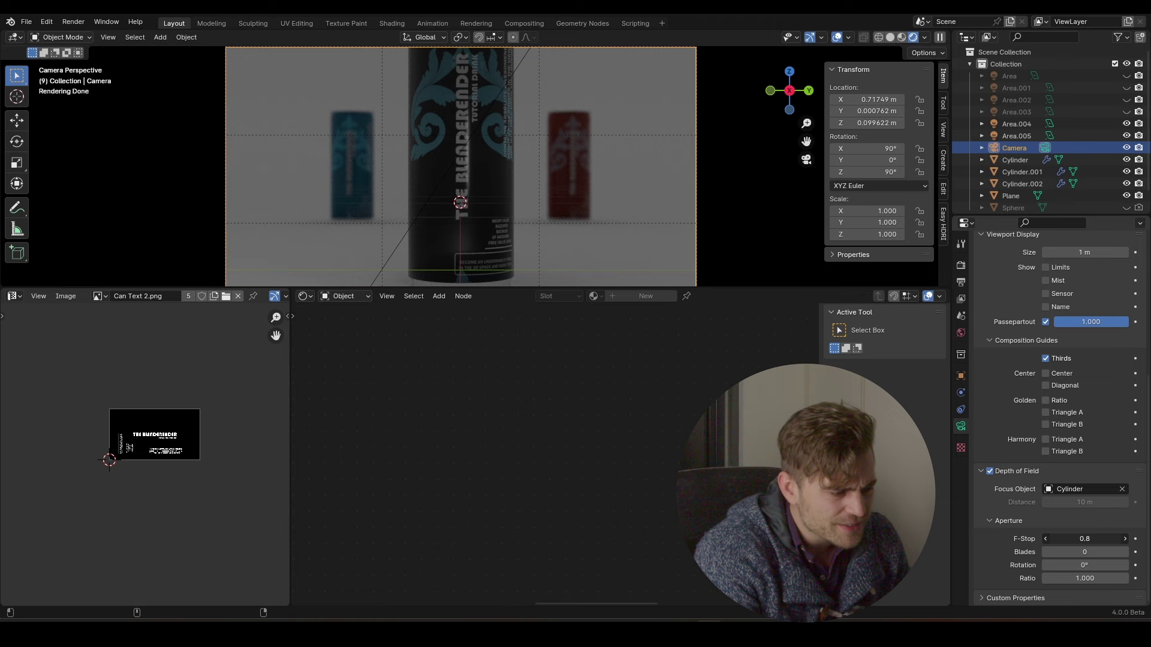
pyautogui.scroll(-1, 707, 269)
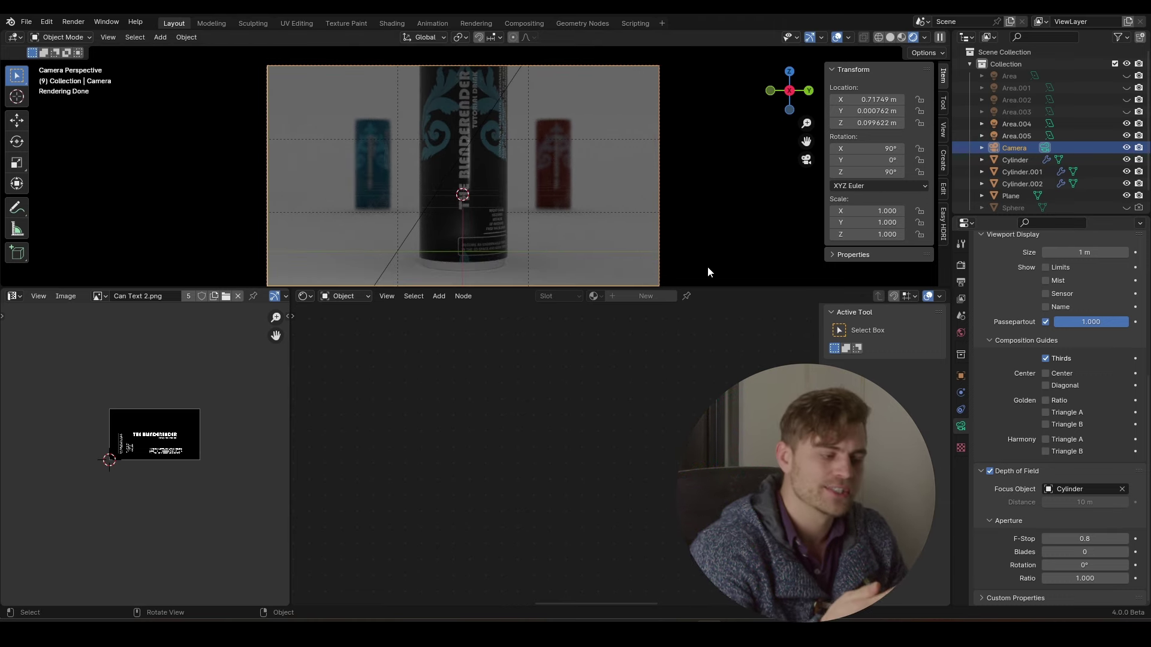
# Undo the F-Stop, world strength, and cans and backdrop scaling and moving changes
pyautogui.hotkey('ctrl', 'z')
pyautogui.hotkey('ctrl', 'z')
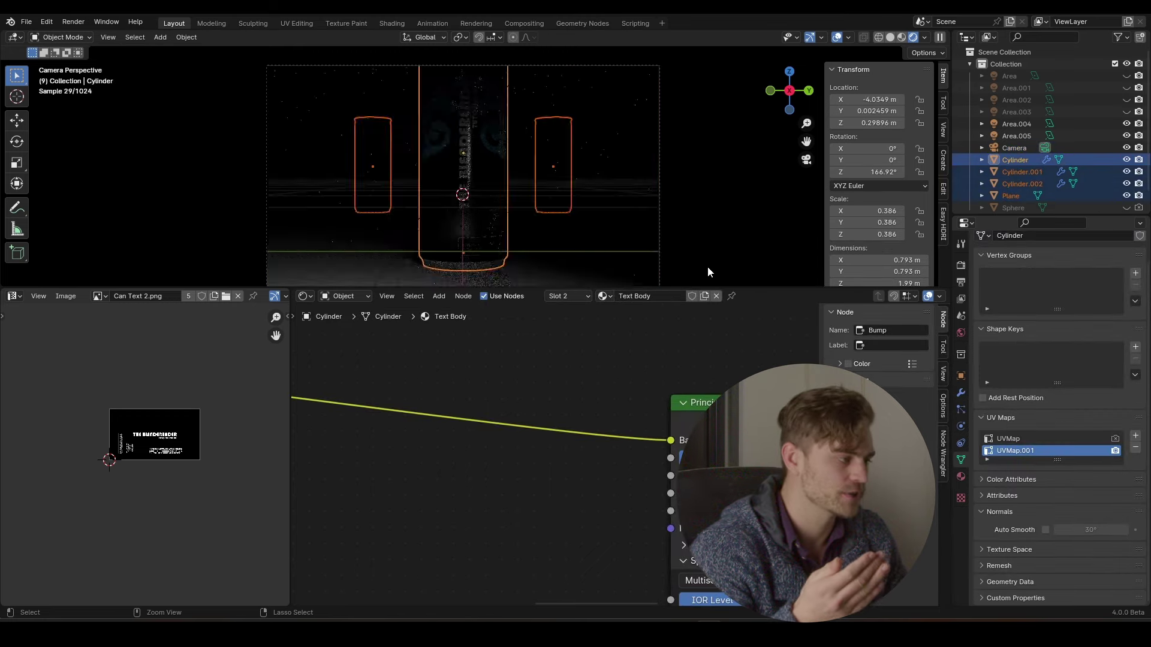
pyautogui.hotkey('ctrl', 'z')
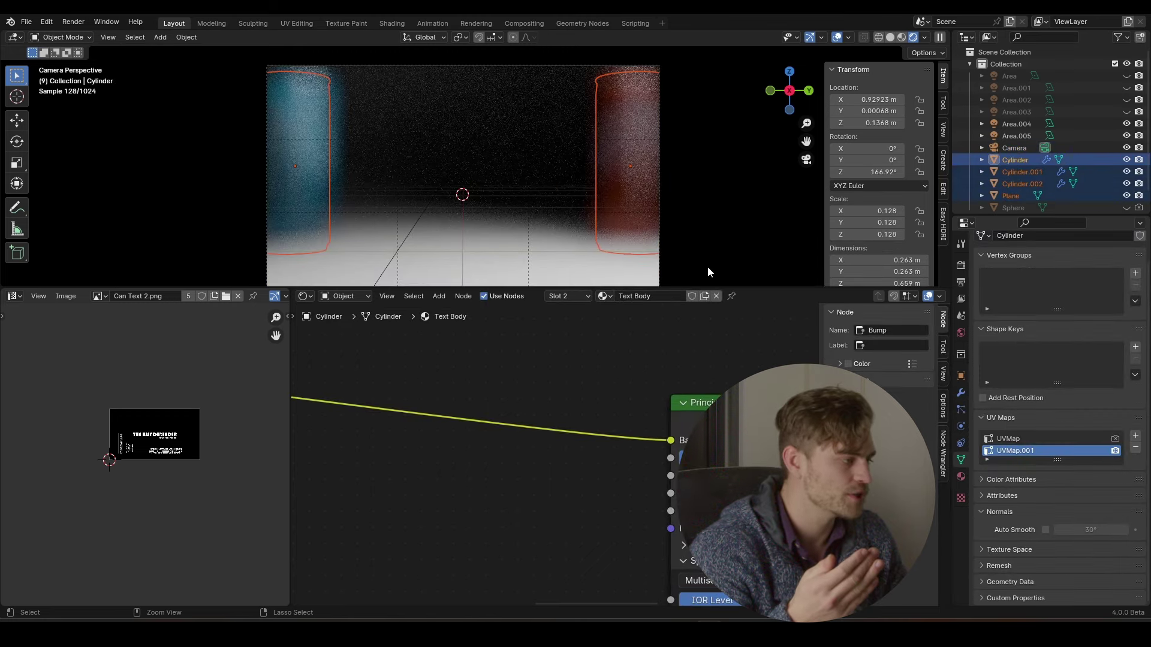
pyautogui.scroll(1, 707, 266)
pyautogui.click(502, 159)
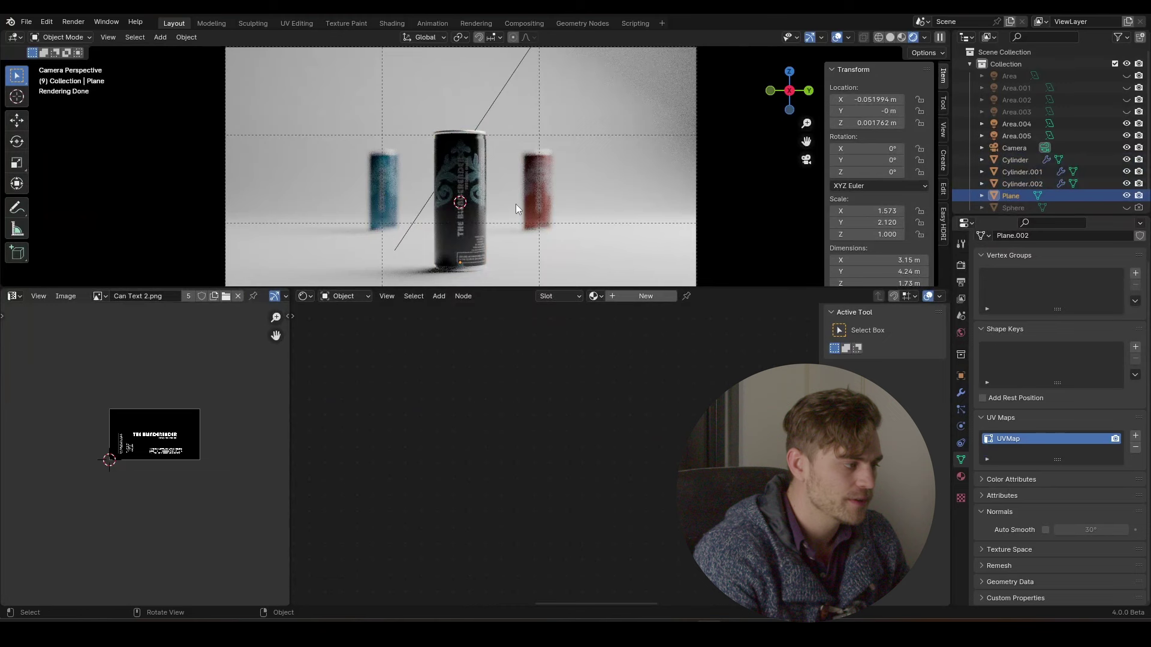
# Check the three-can composition in the camera view and save the file
pyautogui.scroll(-1, 515, 204)
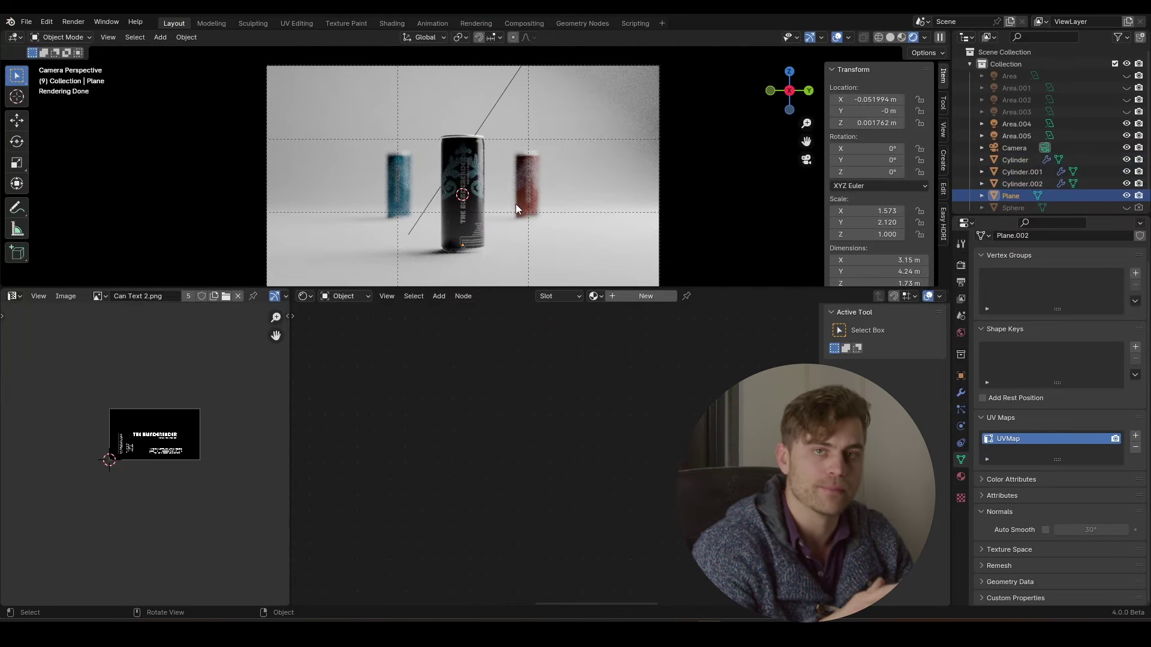
pyautogui.scroll(1, 471, 197)
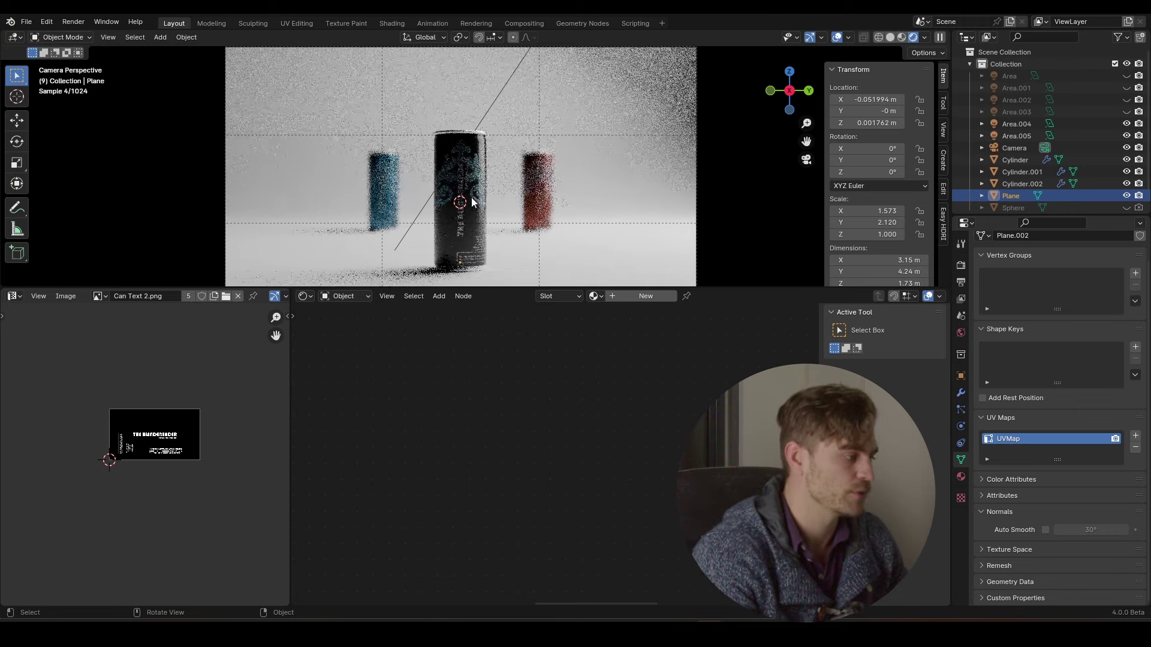
pyautogui.scroll(-1, 472, 192)
pyautogui.keyDown('shift'); pyautogui.moveTo(479, 184); pyautogui.dragTo(487, 176, button='middle'); pyautogui.keyUp('shift')
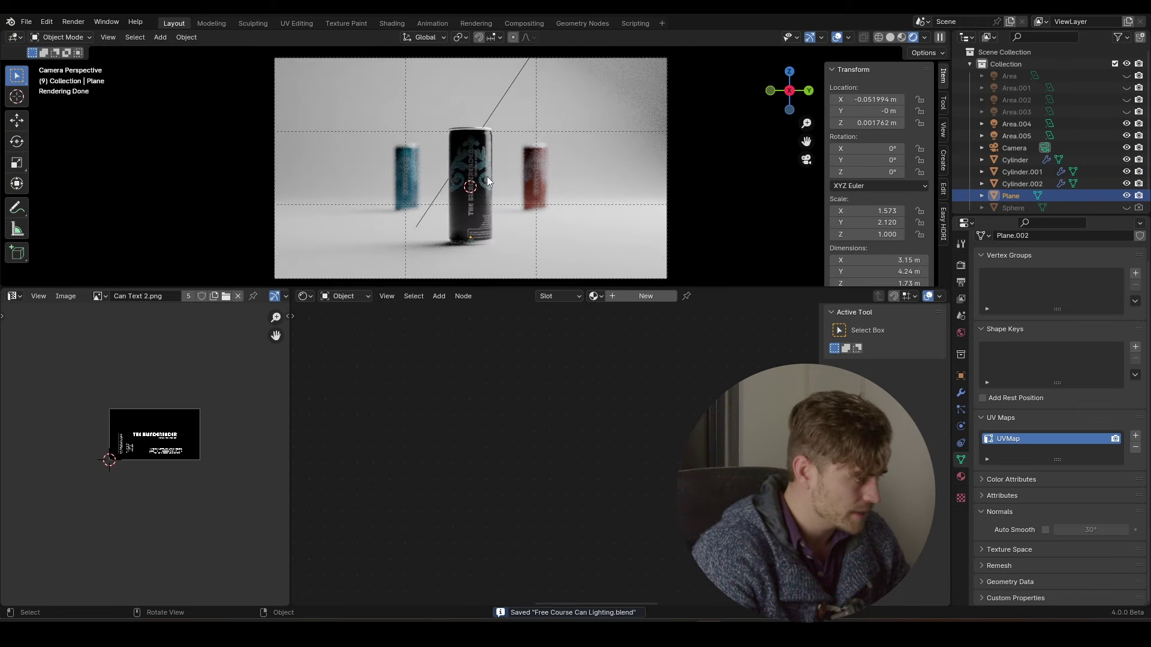